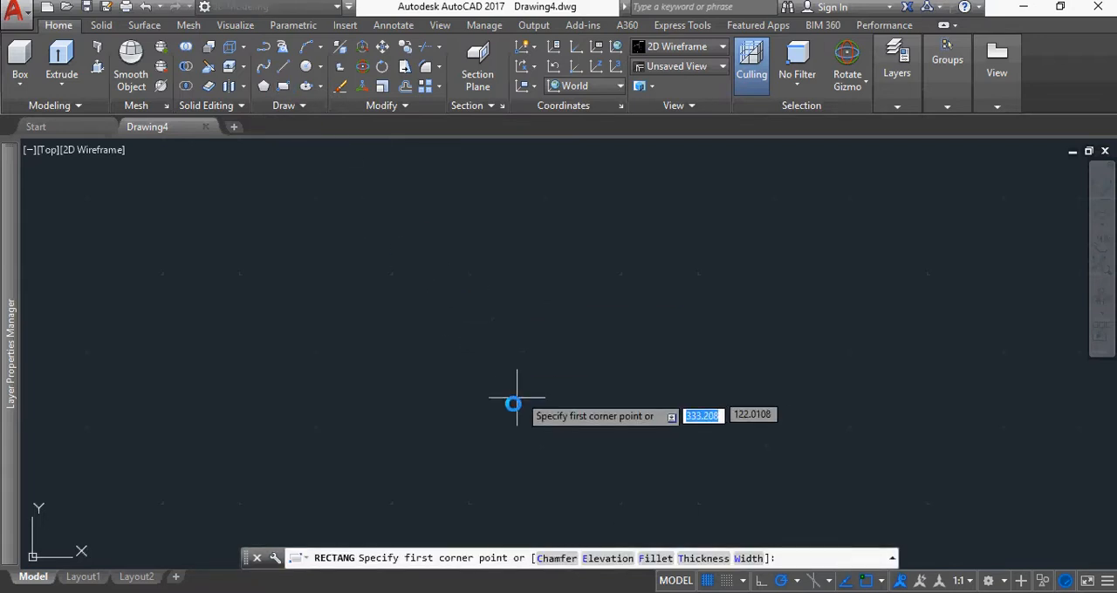
# Draw a vertical rectangle 50 wide and 800 high in the empty drawing
pyautogui.click(465, 471)
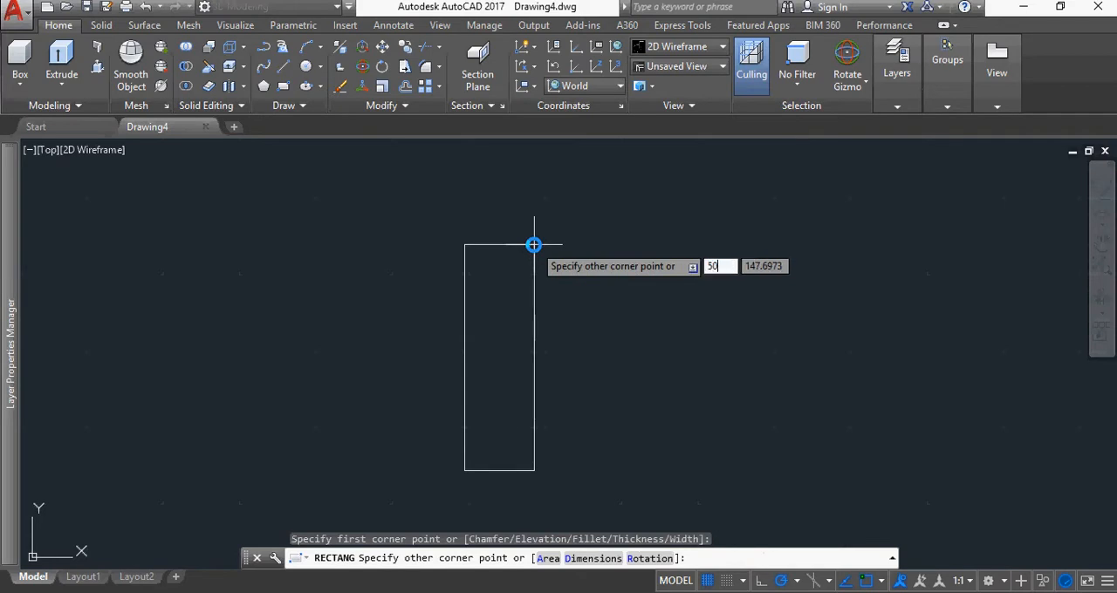
pyautogui.press('Tab')
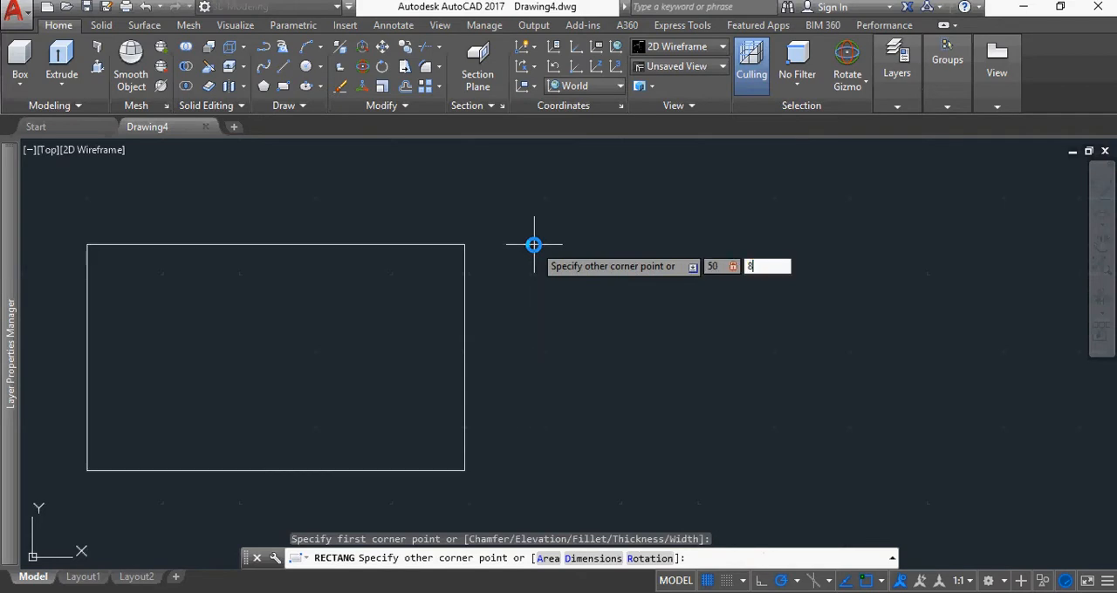
pyautogui.write('800')
pyautogui.press('Return')
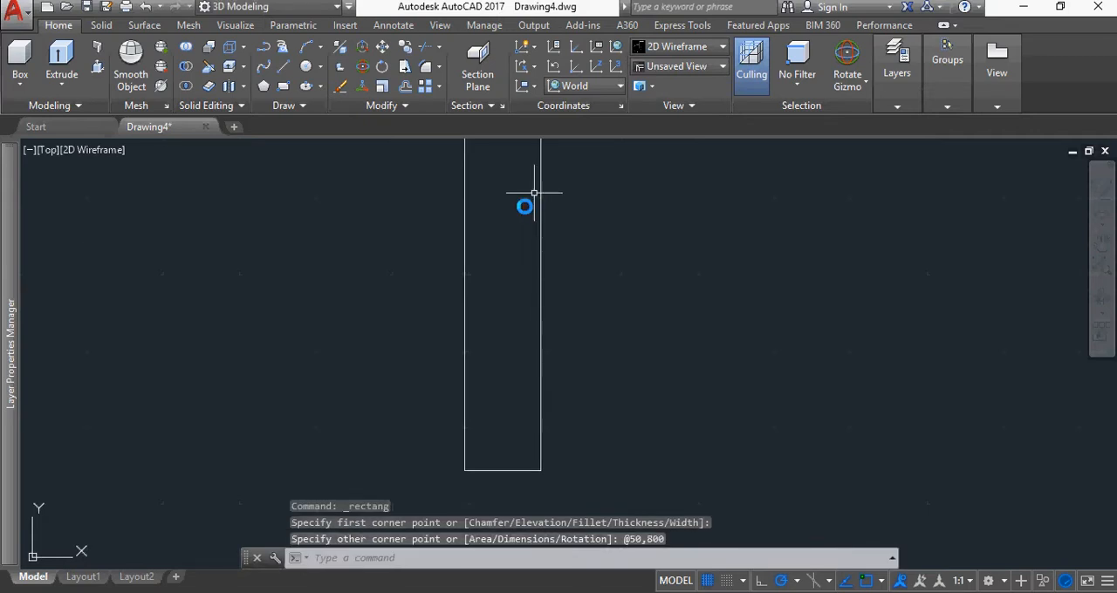
# Draw a 150 by 50 rectangle extending left and down from the tall rectangle's lower-right corner, using offsets -150,-50
pyautogui.scroll(-4, 559, 219)
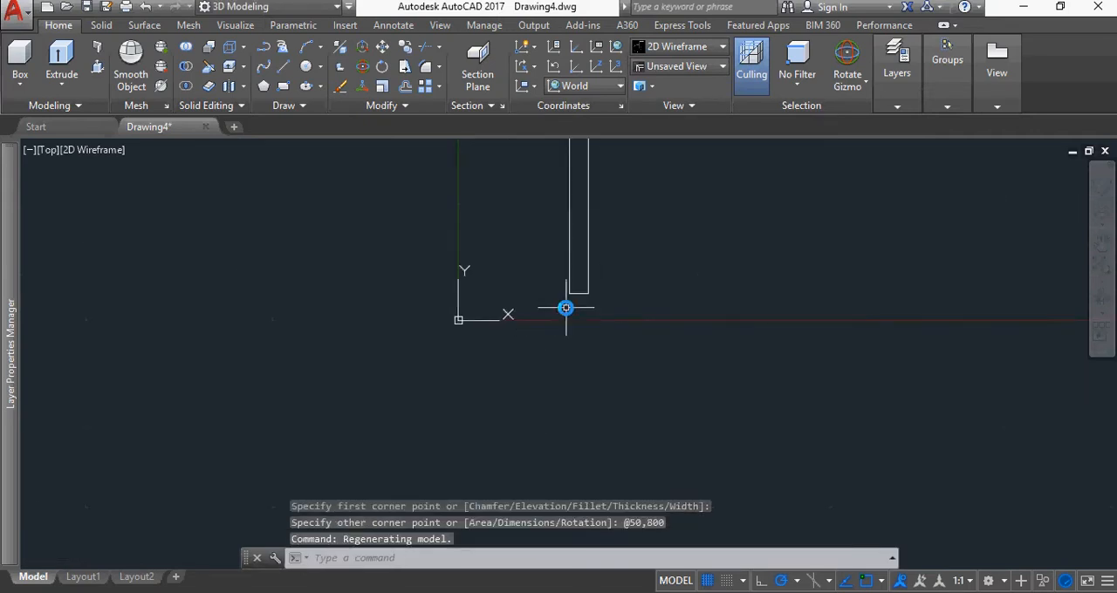
pyautogui.scroll(5, 566, 306)
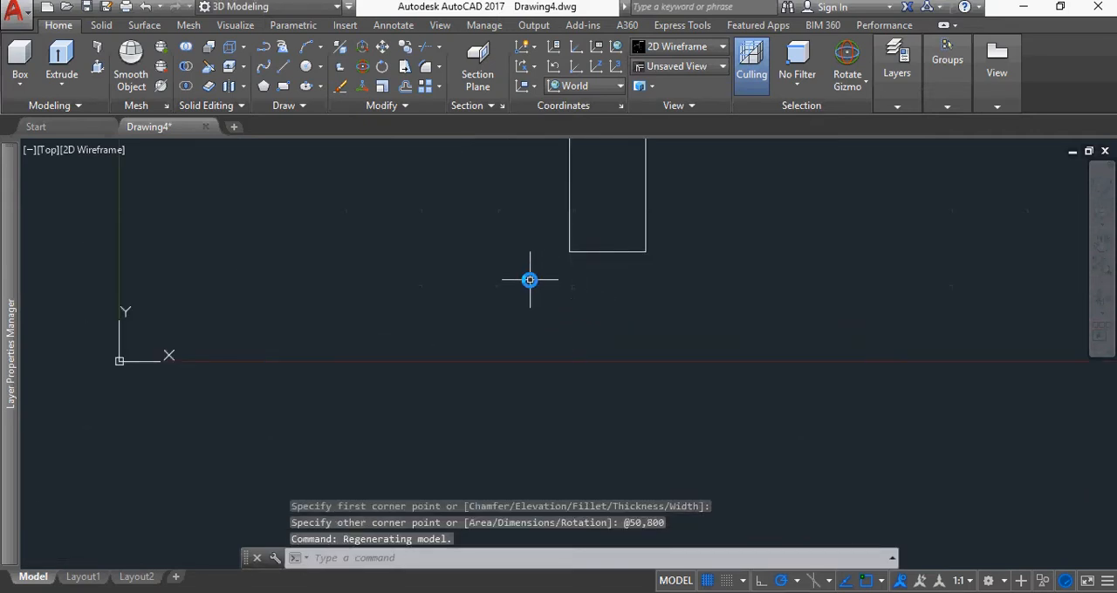
pyautogui.click(417, 249)
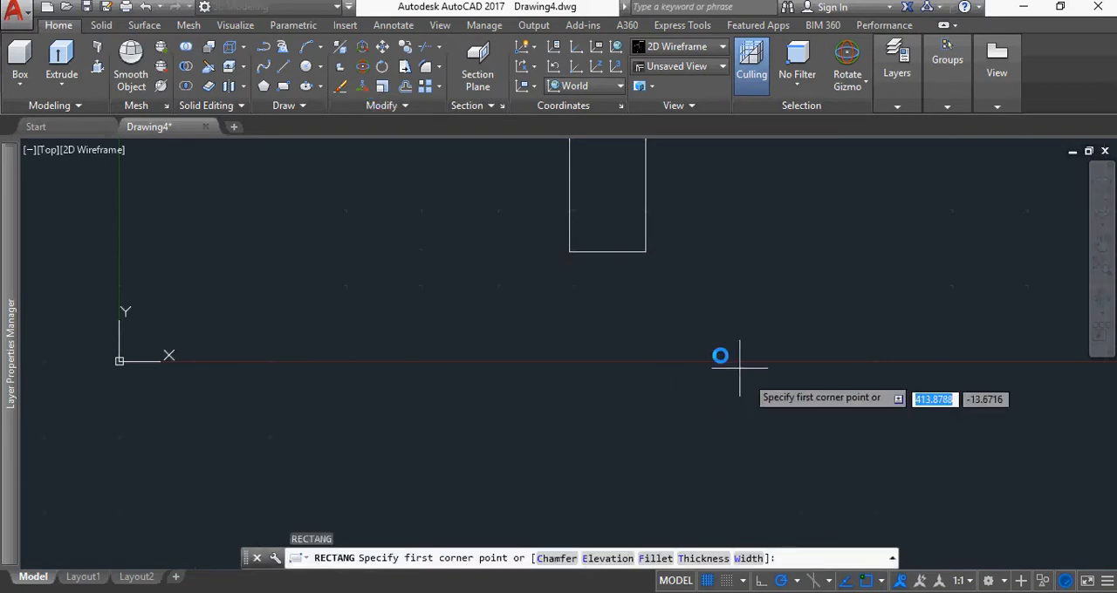
pyautogui.click(646, 252)
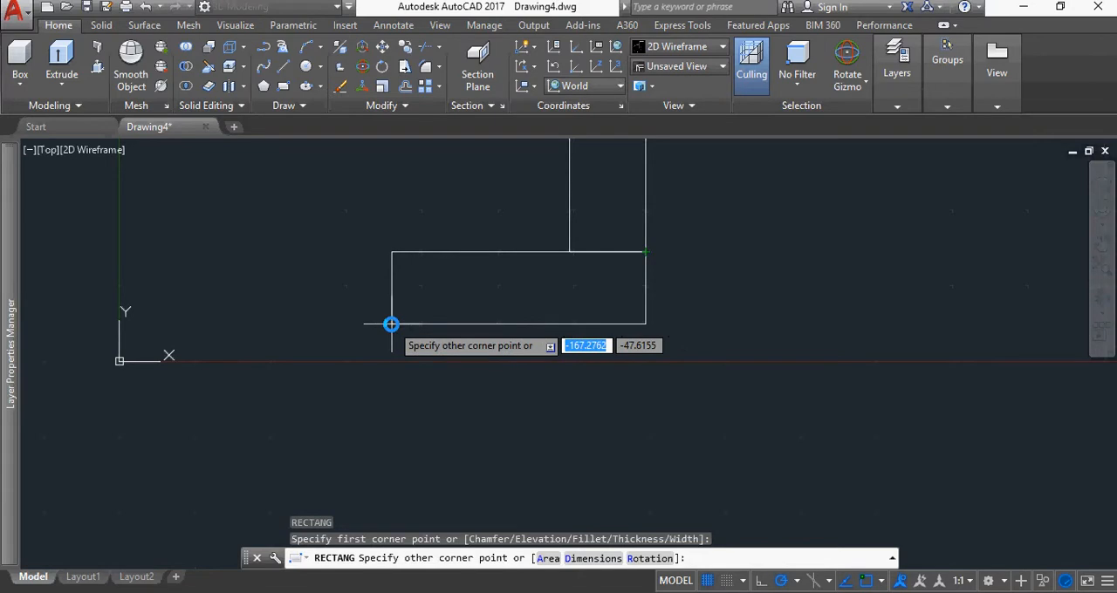
pyautogui.write('150')
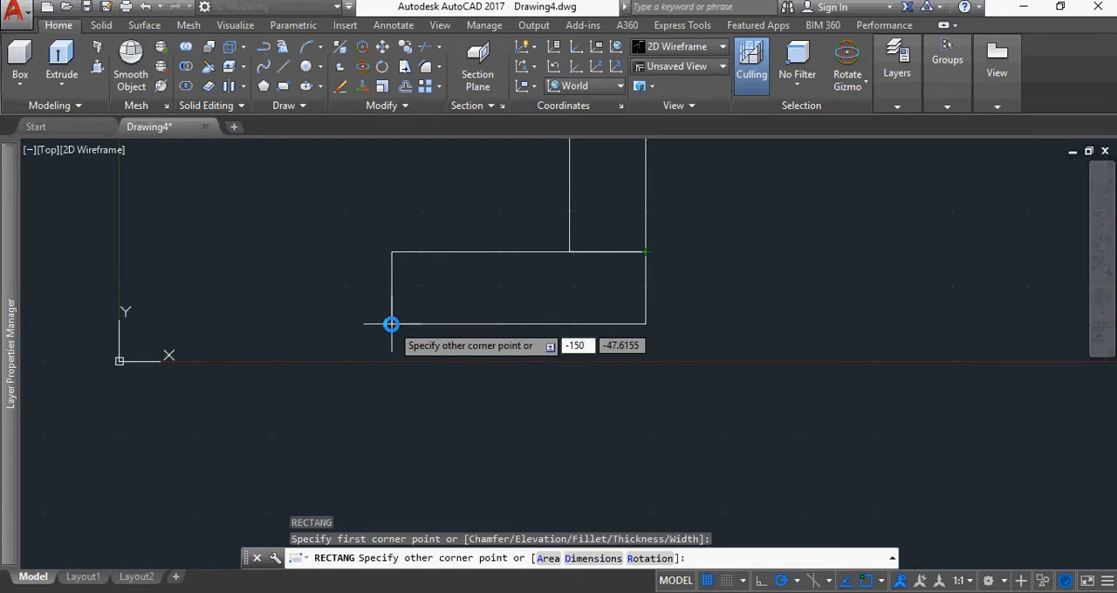
pyautogui.press('Tab')
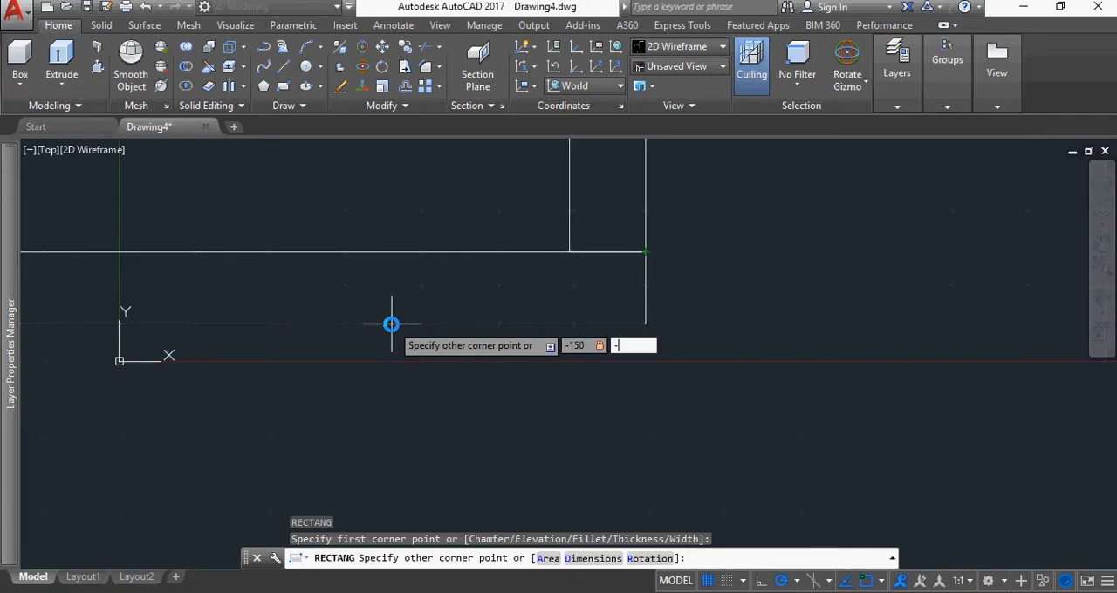
pyautogui.press('Return')
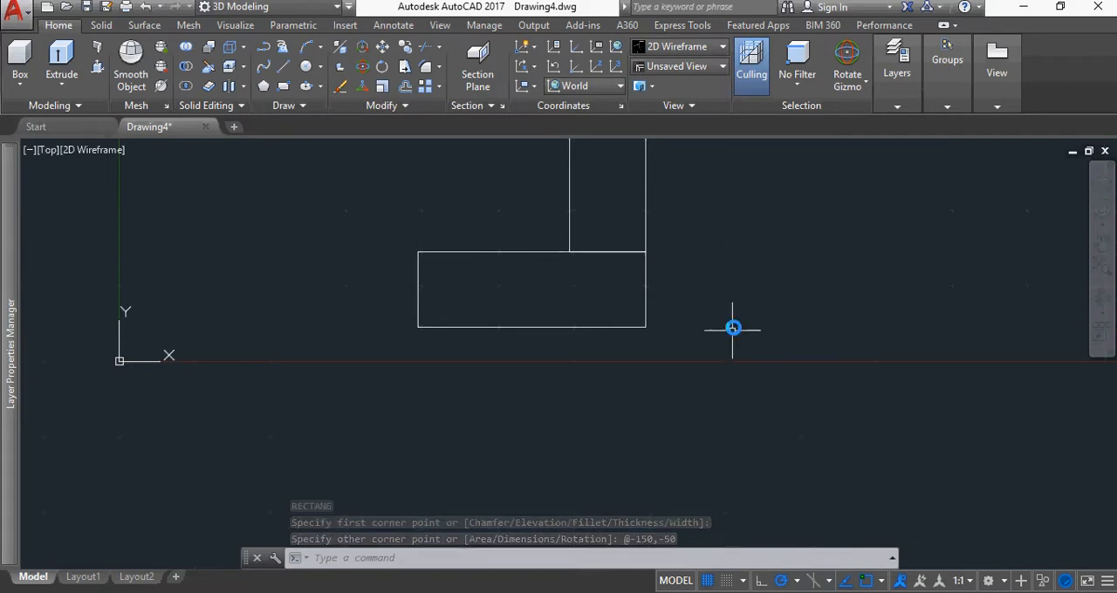
# Move the UCS origin away from the rectangles, to an empty spot below and left of them
pyautogui.scroll(-6, 738, 241)
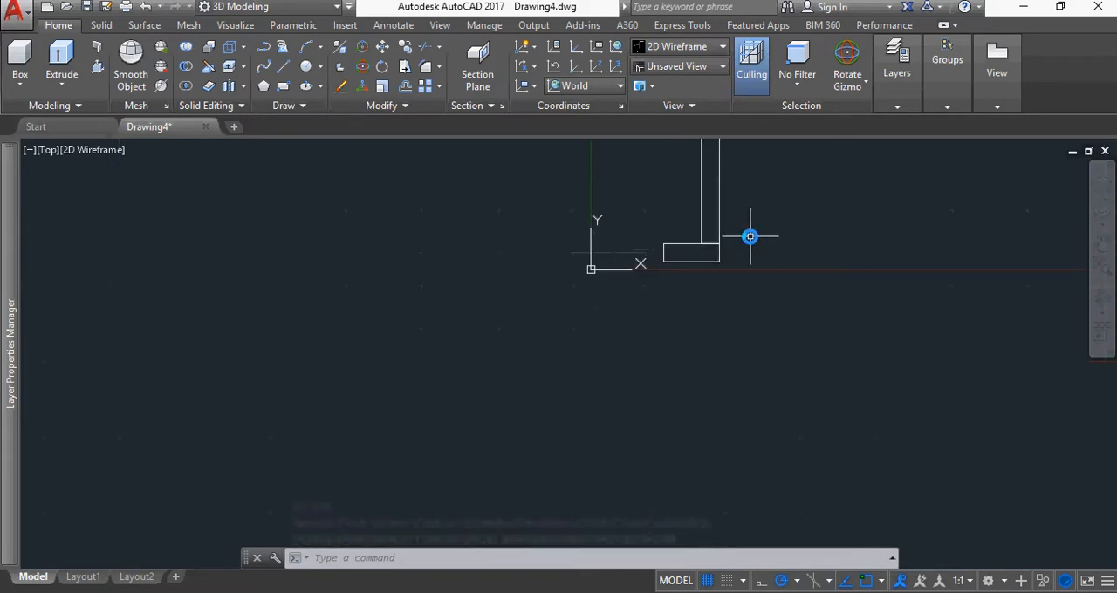
pyautogui.moveTo(799, 222); pyautogui.dragTo(713, 284, button='middle')
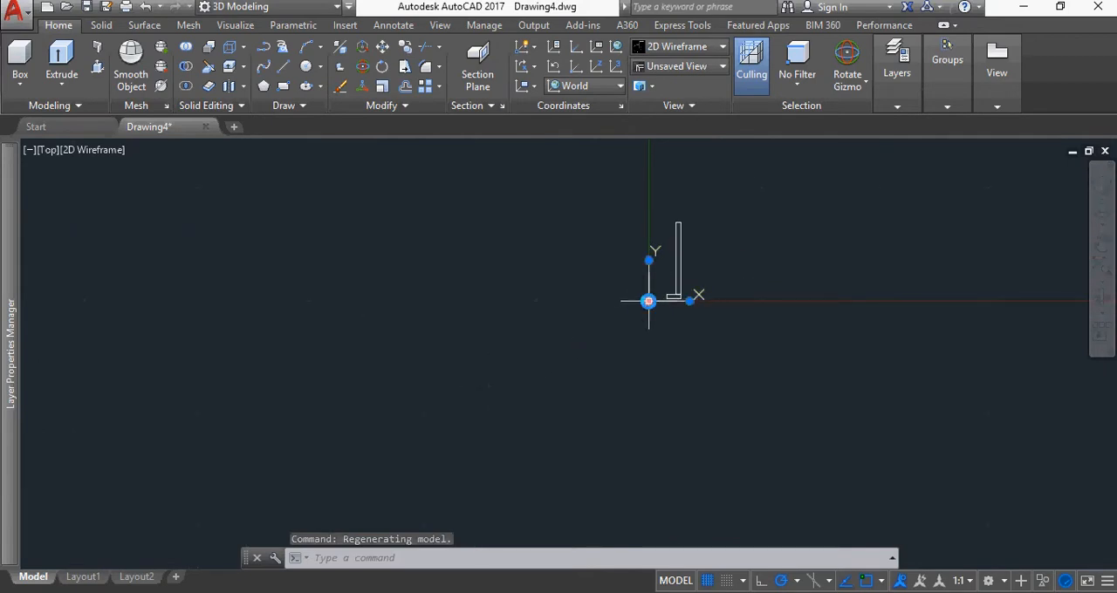
pyautogui.click(667, 299)
pyautogui.click(366, 421)
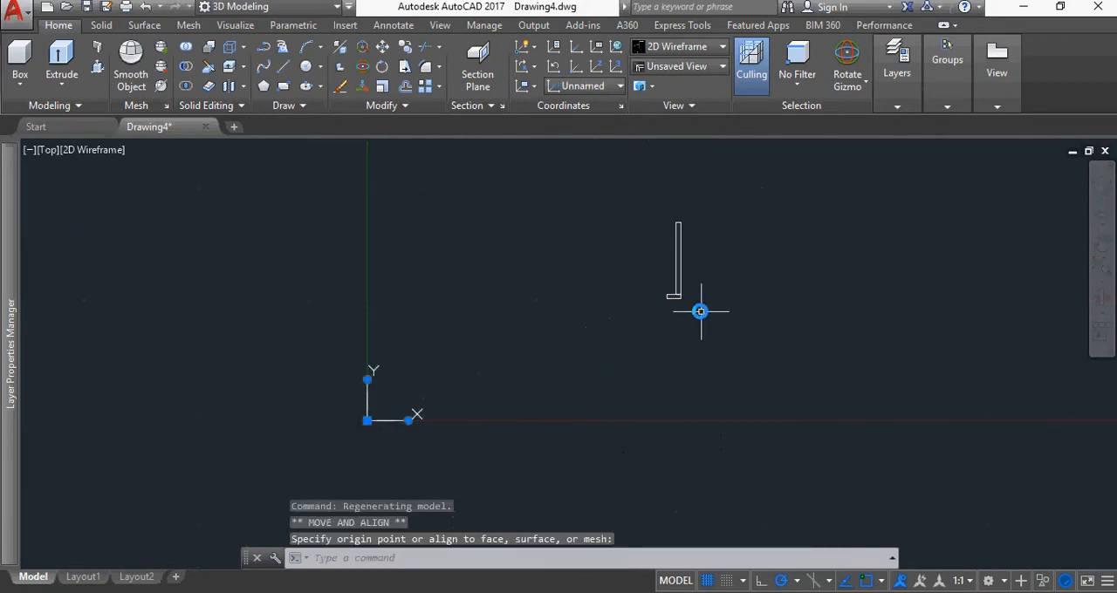
# Copy the small bottom rectangle from its lower-right corner to the tall rectangle's upper-right corner
pyautogui.scroll(3, 698, 297)
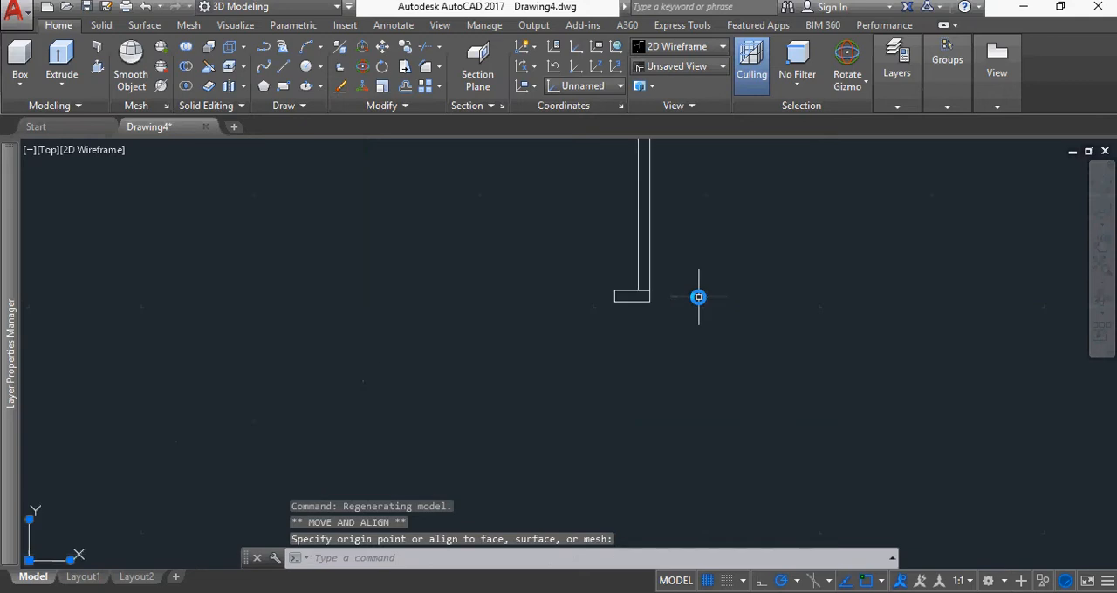
pyautogui.click(639, 303)
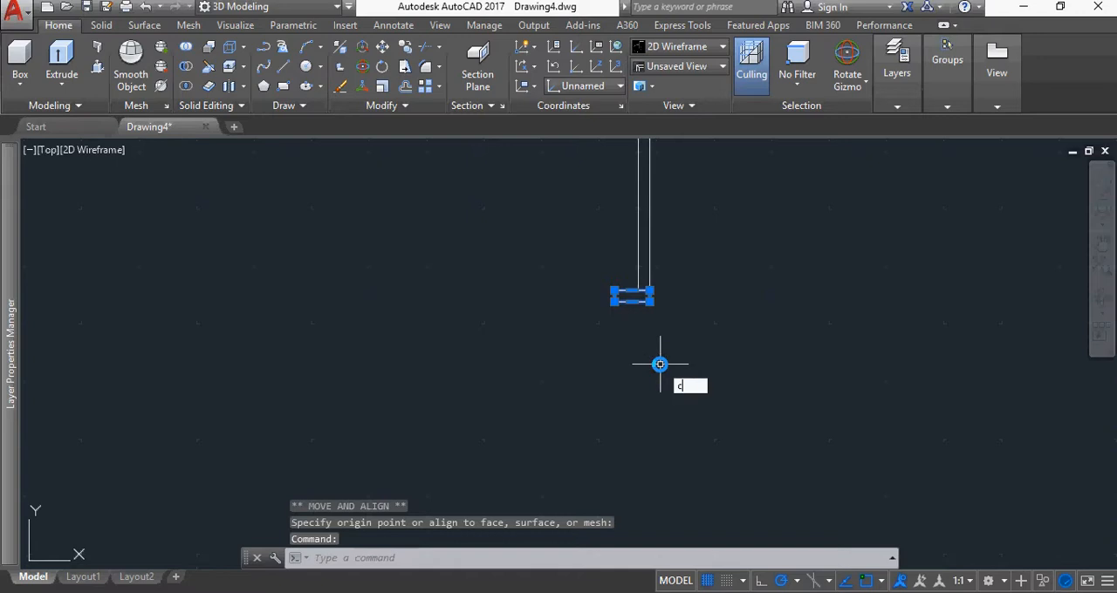
pyautogui.write('cop')
pyautogui.press('Return')
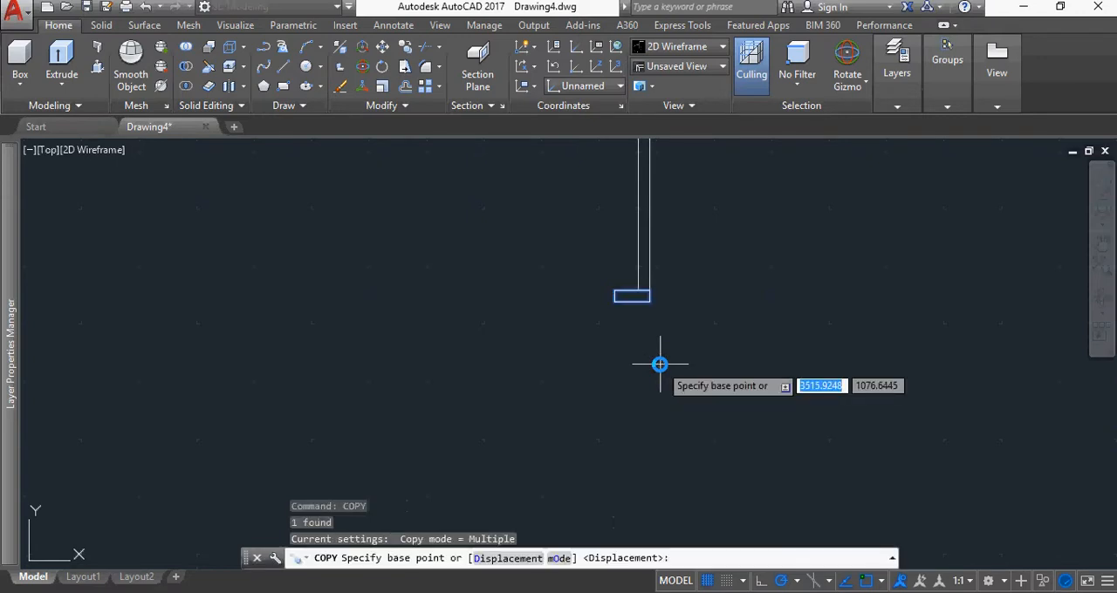
pyautogui.click(651, 301)
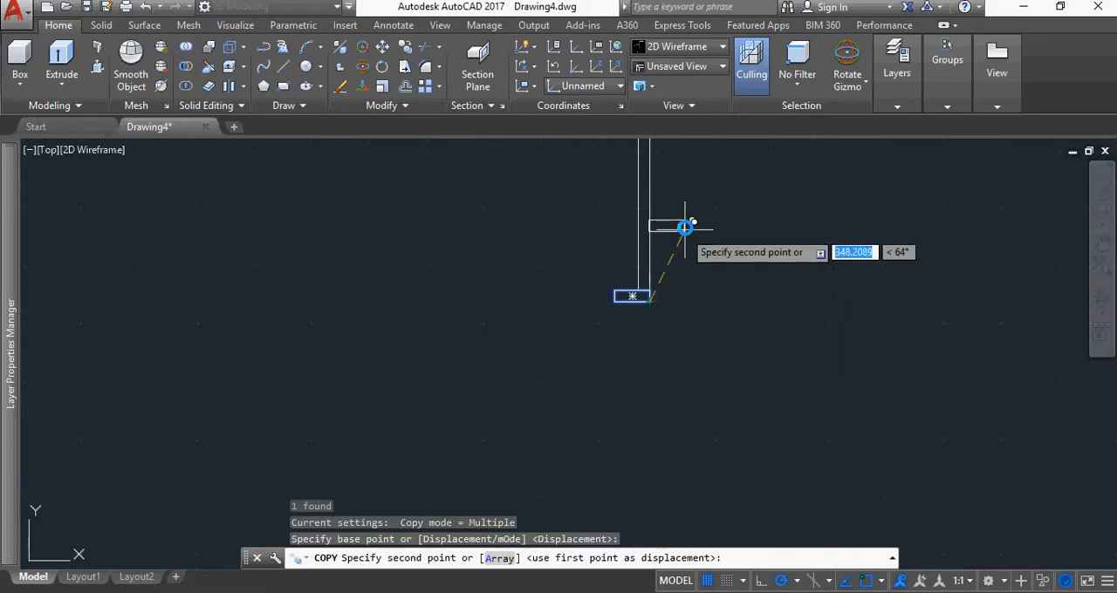
pyautogui.moveTo(675, 200); pyautogui.dragTo(608, 351, button='middle')
pyautogui.scroll(10, 574, 274)
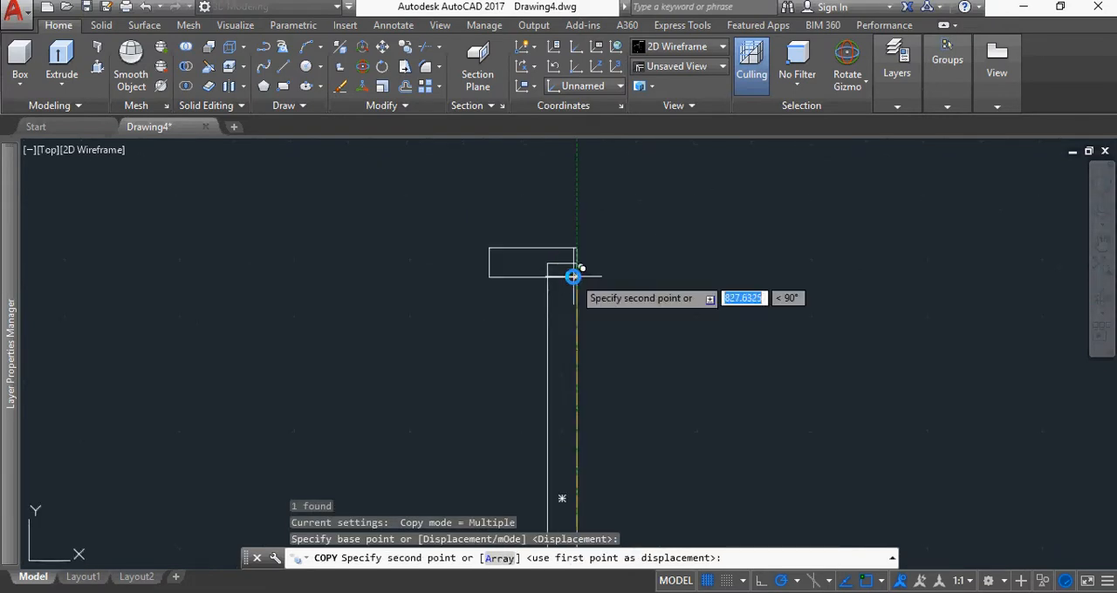
pyautogui.click(587, 225)
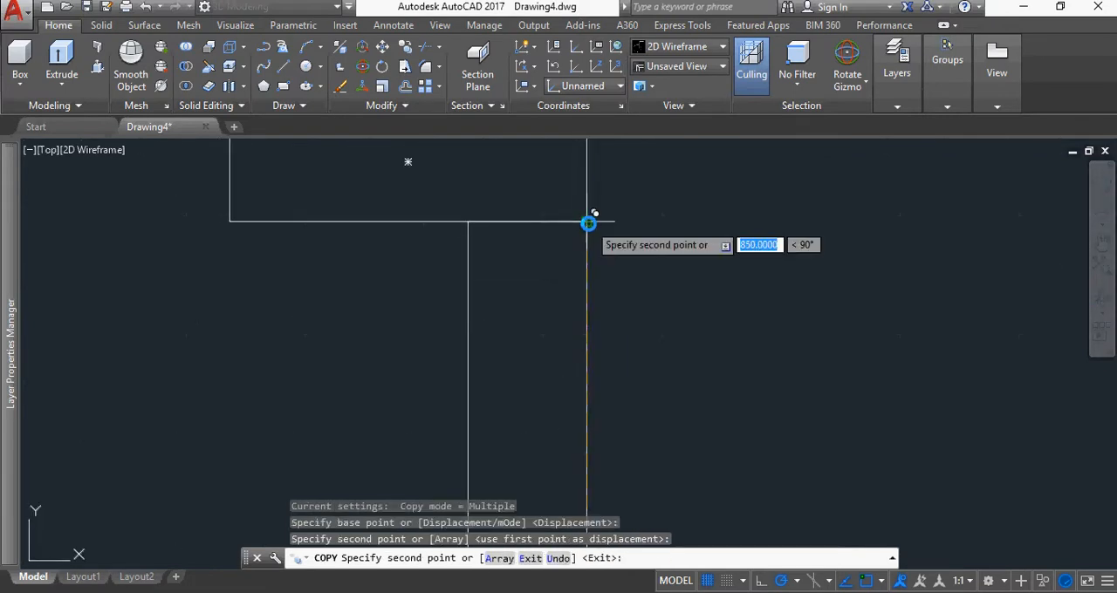
pyautogui.press('Escape')
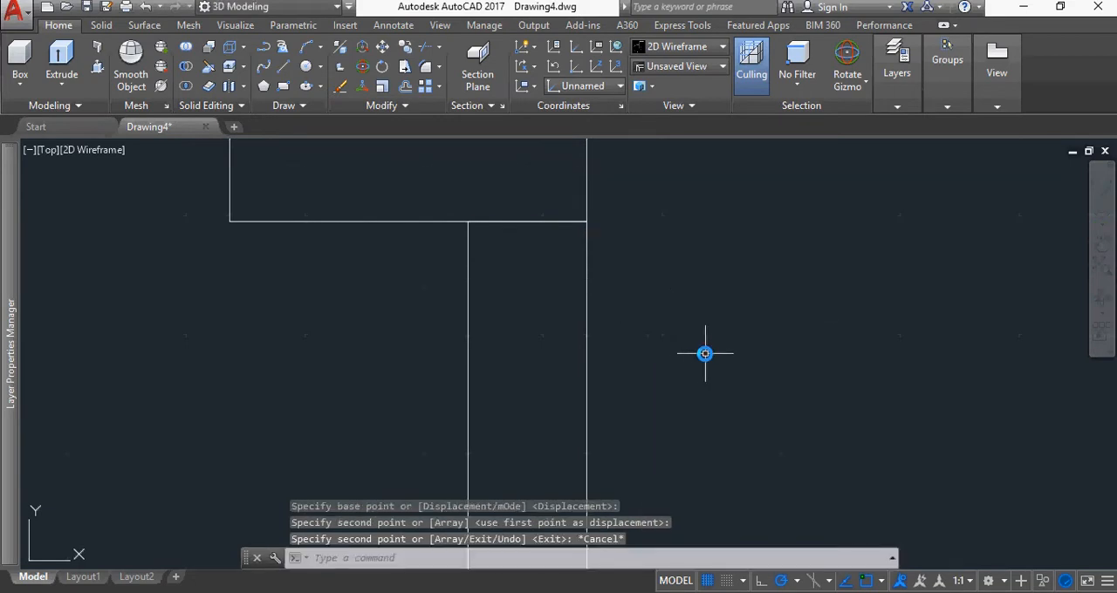
# Stretch the tall rectangle's top edge down by 5 to leave a gap below the upper small rectangle
pyautogui.scroll(-5, 703, 354)
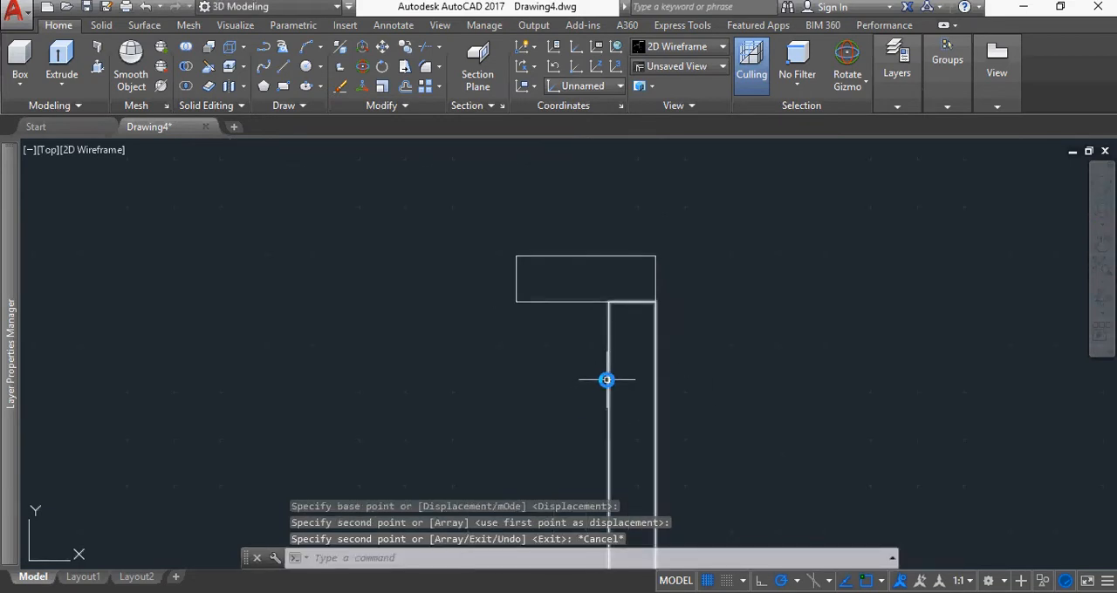
pyautogui.click(609, 382)
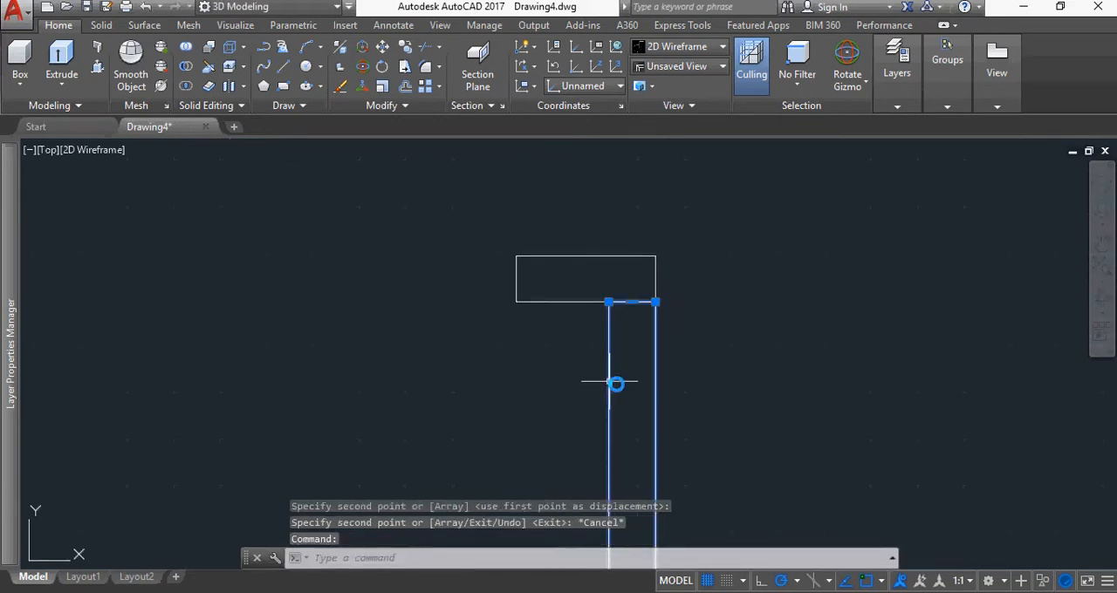
pyautogui.click(632, 301)
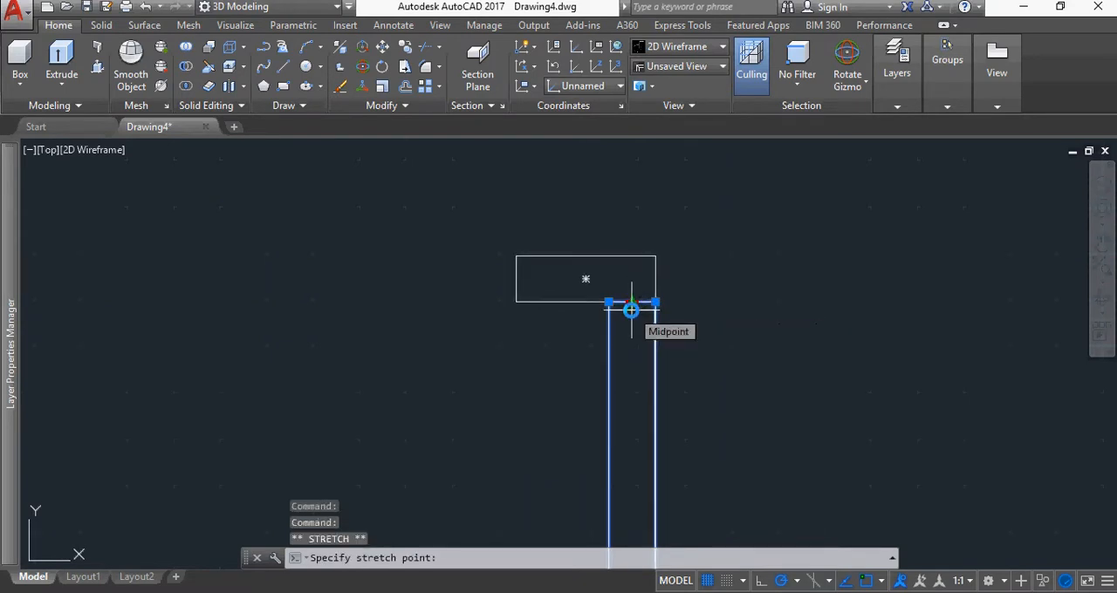
pyautogui.write('5')
pyautogui.press('Return')
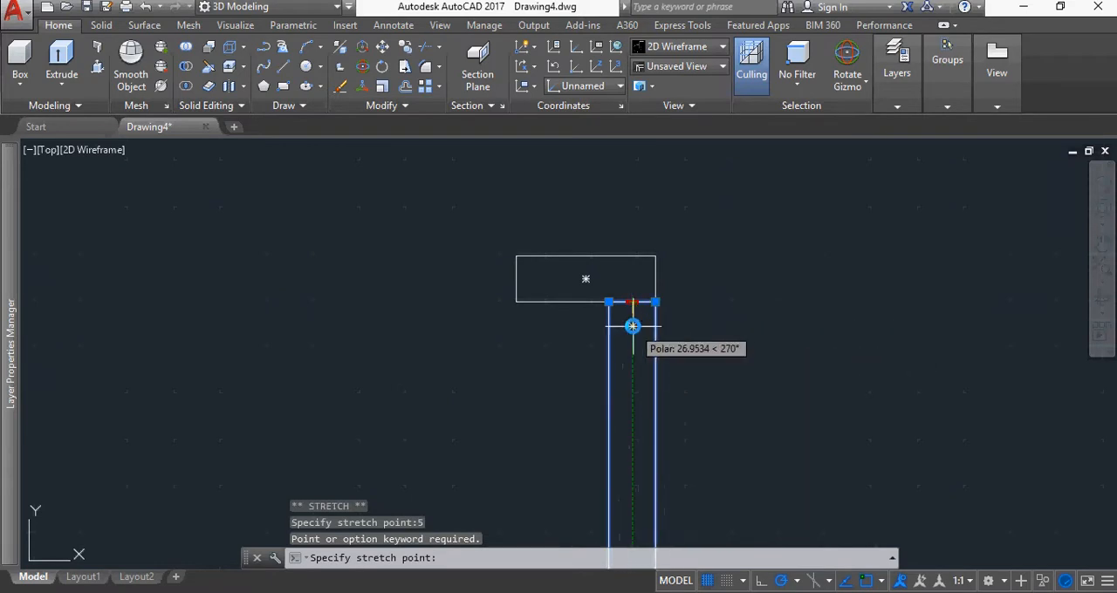
pyautogui.write('5')
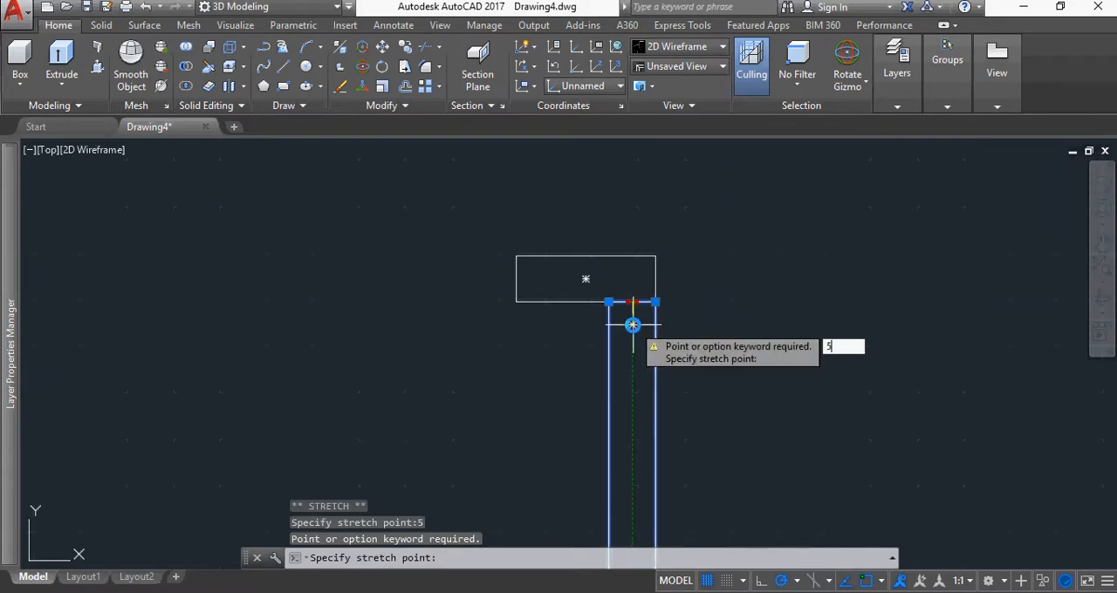
pyautogui.press('Return')
# Stretch the tall rectangle's bottom edge up by 5 to leave a gap above the lower small rectangle, and deselect it
pyautogui.scroll(-2, 748, 359)
pyautogui.moveTo(792, 466); pyautogui.dragTo(747, 219, button='middle')
pyautogui.scroll(9, 670, 389)
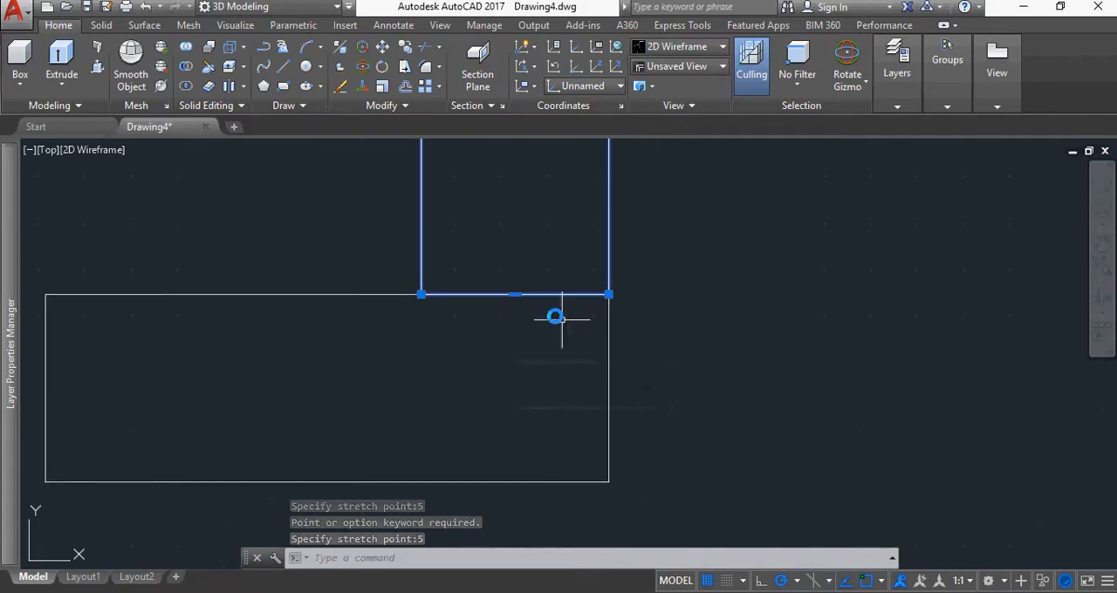
pyautogui.click(517, 294)
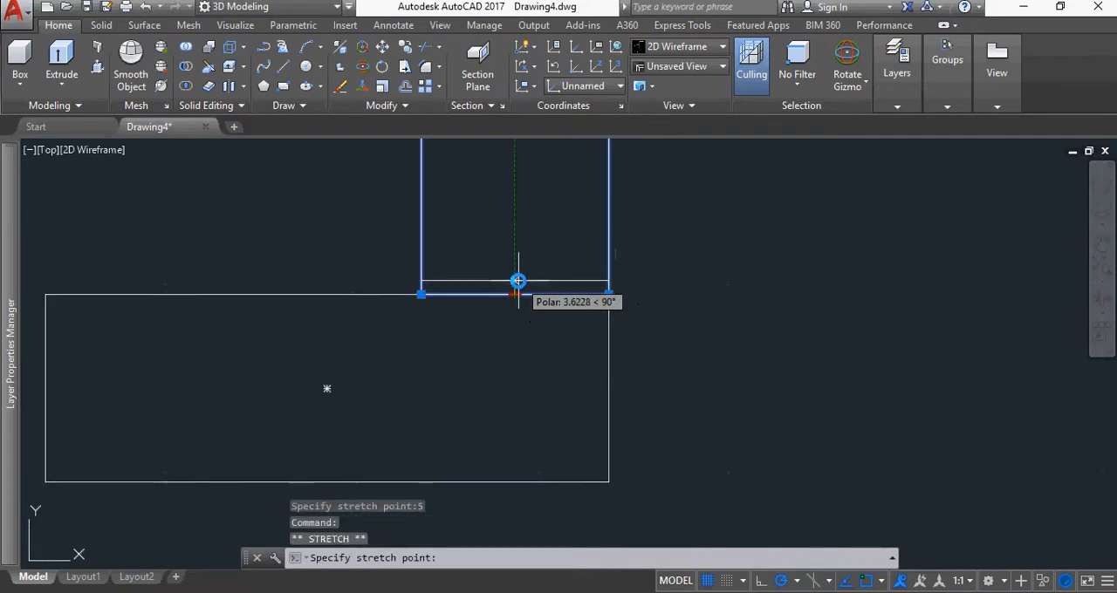
pyautogui.write('5')
pyautogui.press('Return')
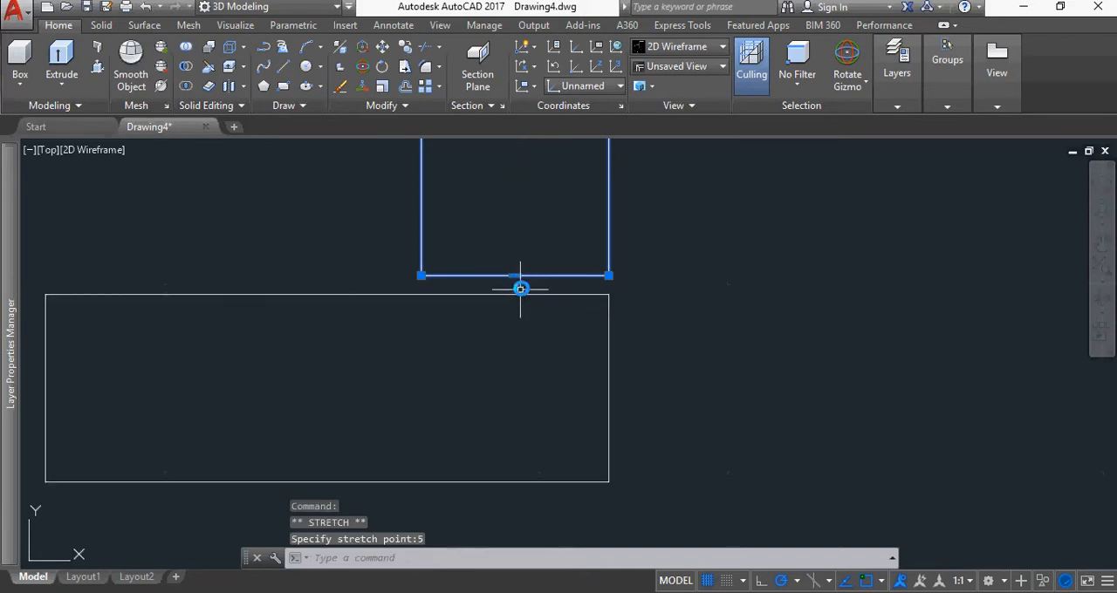
pyautogui.scroll(-4, 690, 262)
pyautogui.scroll(-2, 729, 241)
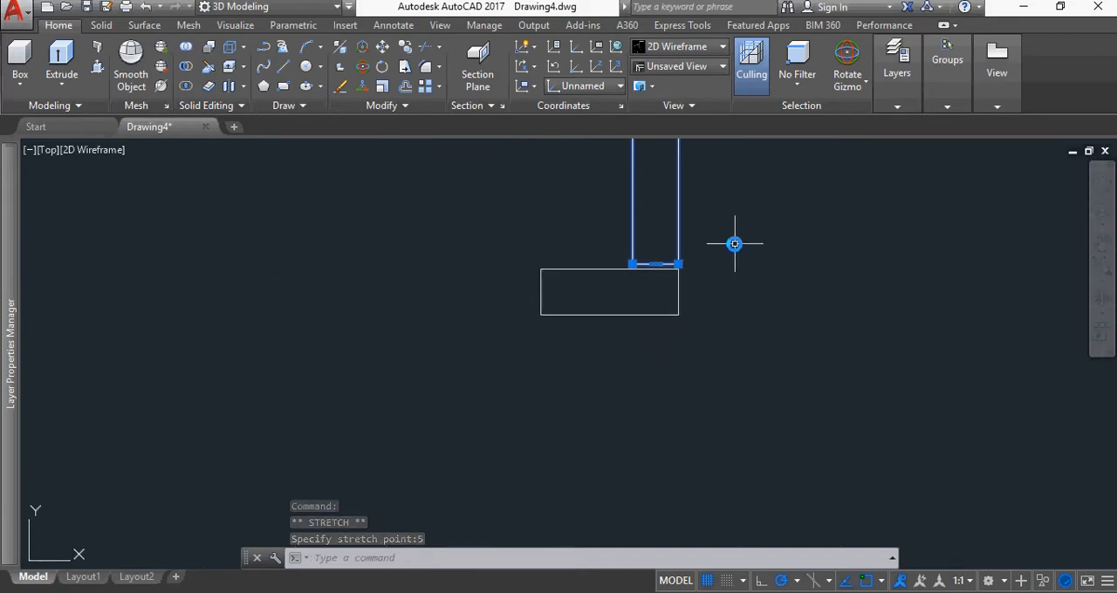
pyautogui.scroll(-3, 733, 243)
pyautogui.moveTo(760, 222); pyautogui.dragTo(723, 369, button='middle')
pyautogui.scroll(-2, 754, 251)
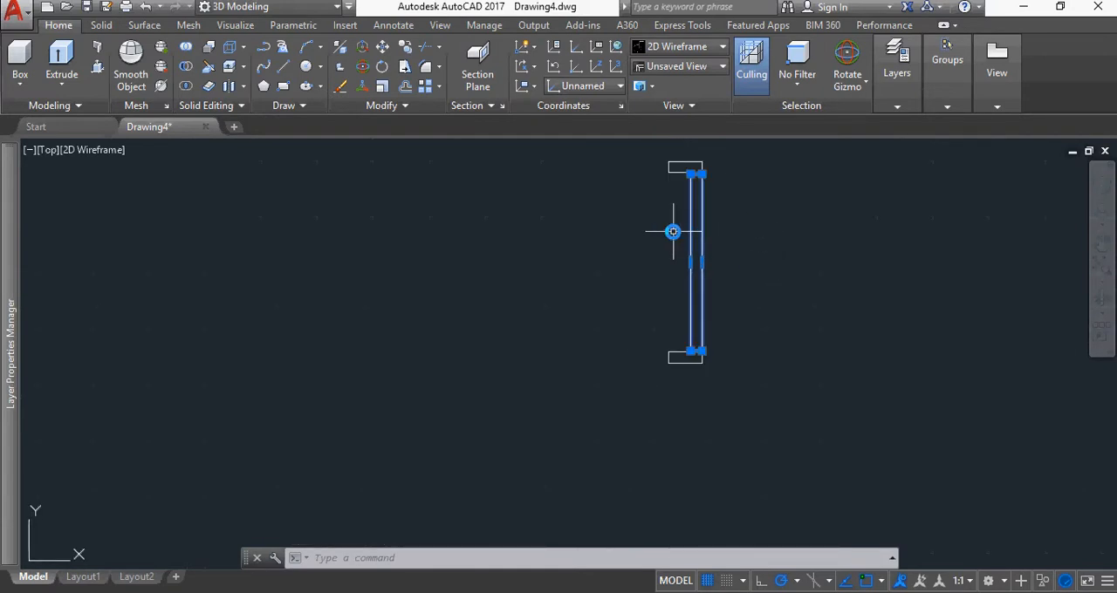
pyautogui.press('Escape')
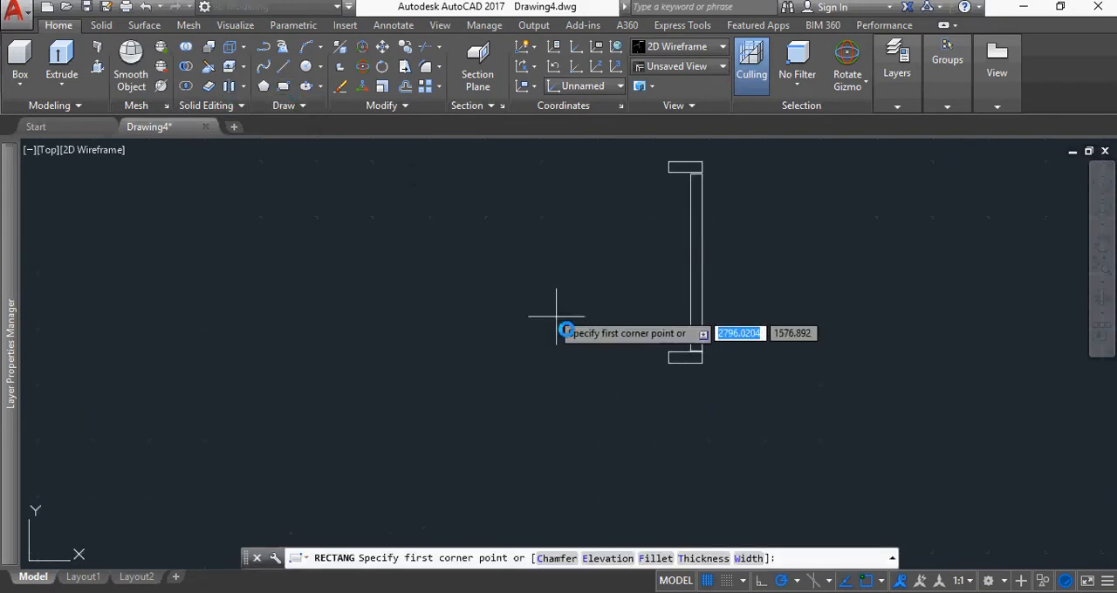
# Draw an enclosing rectangle from the bottom small rectangle's lower-left corner to the top small rectangle's upper-right corner
pyautogui.click(283, 86)
pyautogui.click(666, 363)
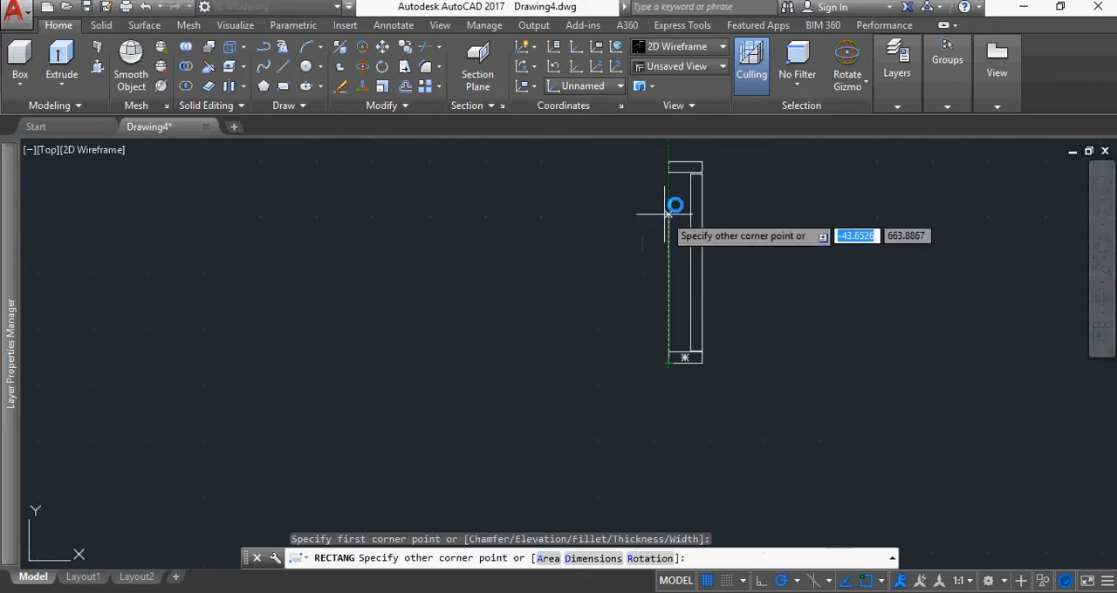
pyautogui.click(698, 161)
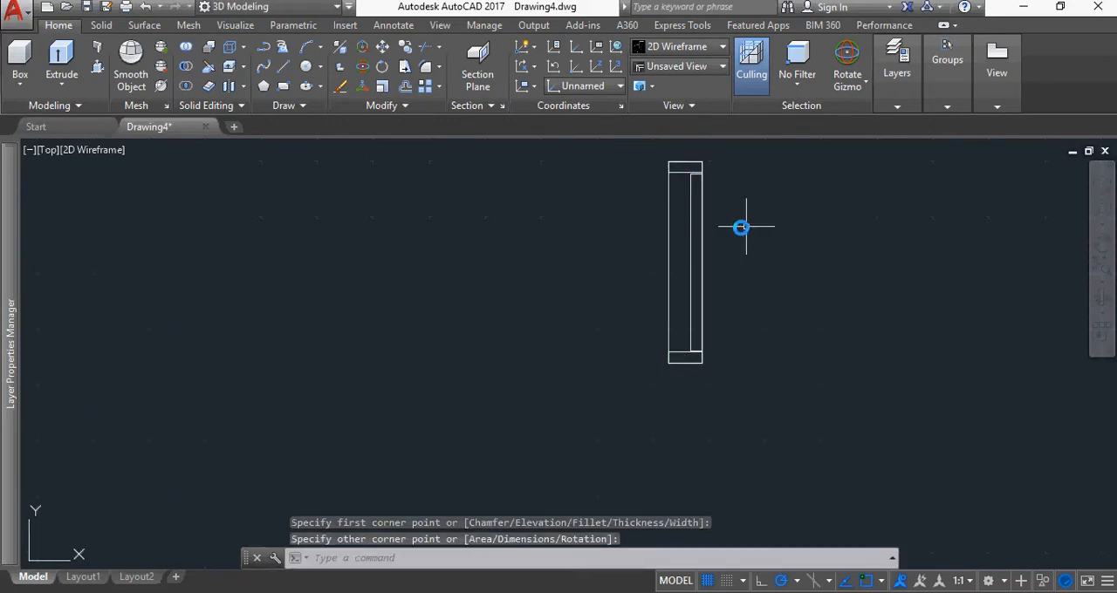
pyautogui.scroll(5, 698, 350)
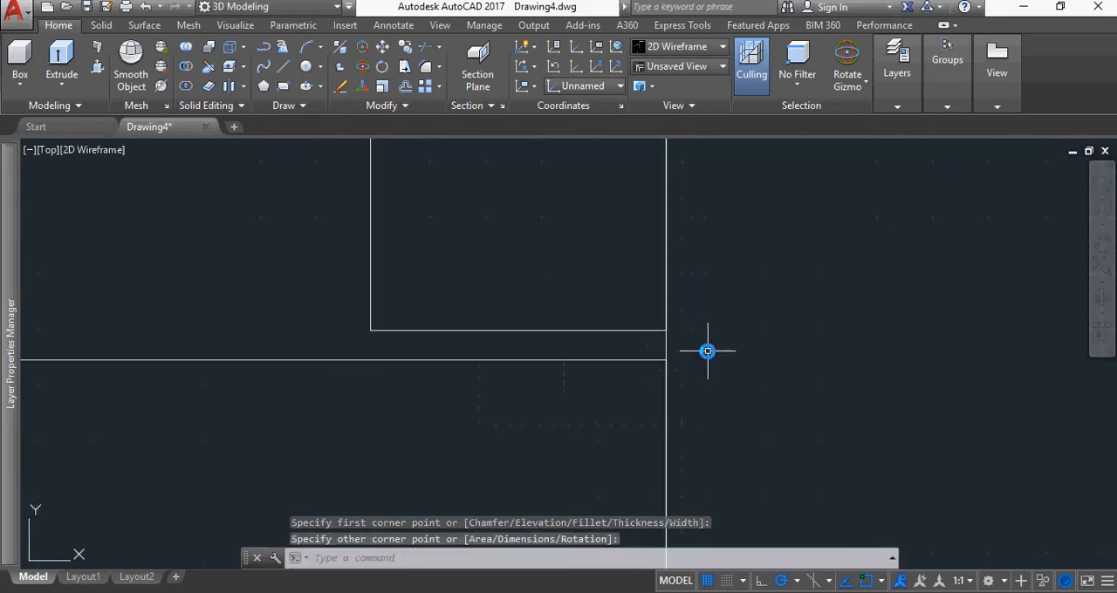
pyautogui.scroll(-2, 708, 327)
pyautogui.scroll(3, 805, 232)
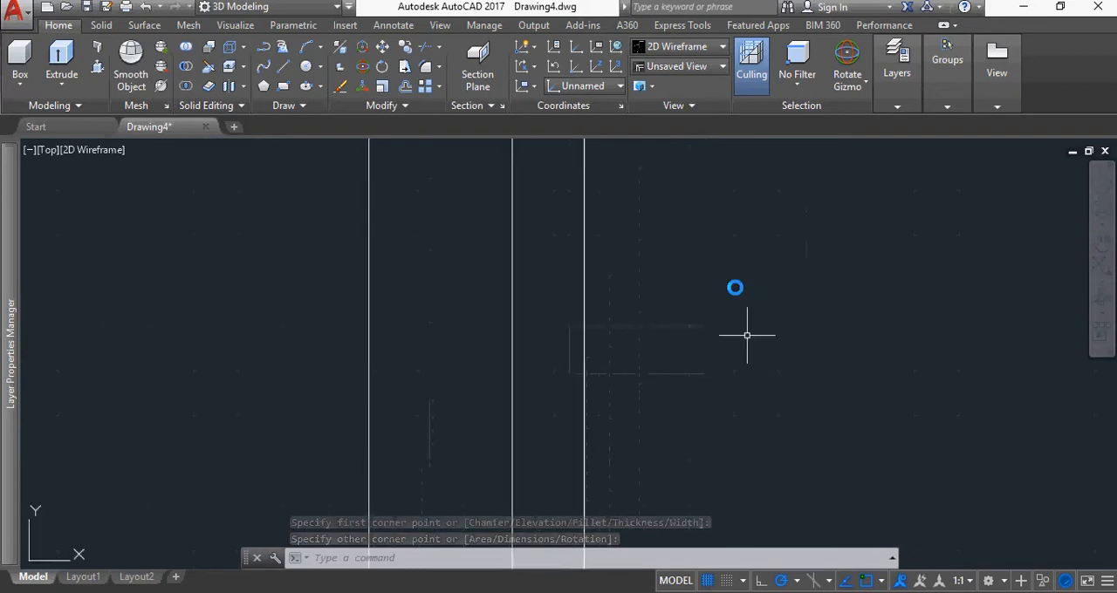
pyautogui.moveTo(691, 250); pyautogui.dragTo(735, 471, button='middle')
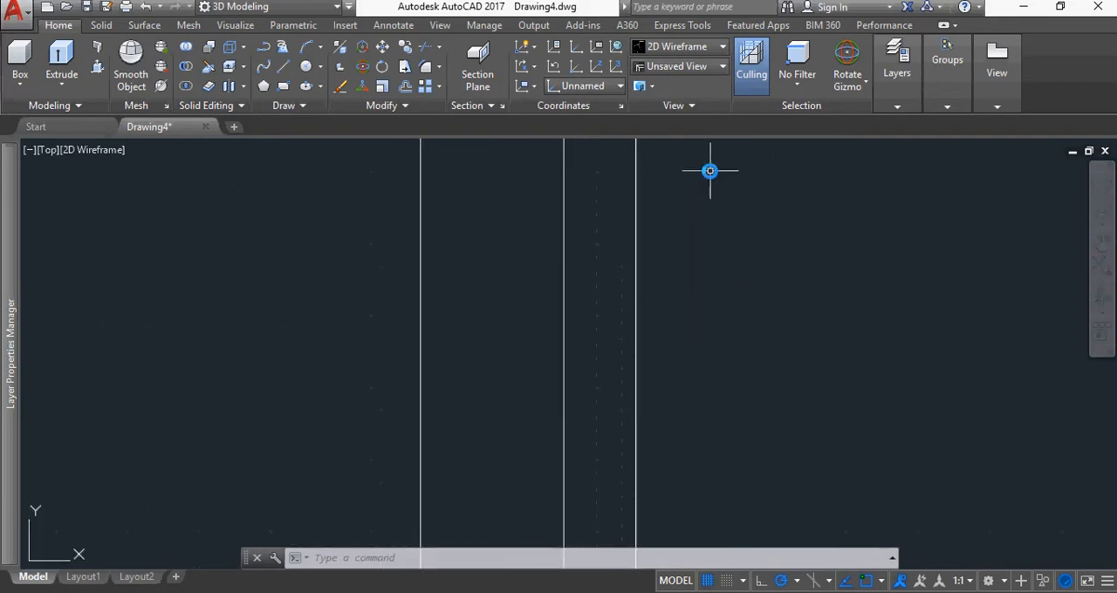
pyautogui.moveTo(710, 170); pyautogui.dragTo(715, 454, button='middle')
pyautogui.scroll(5, 600, 382)
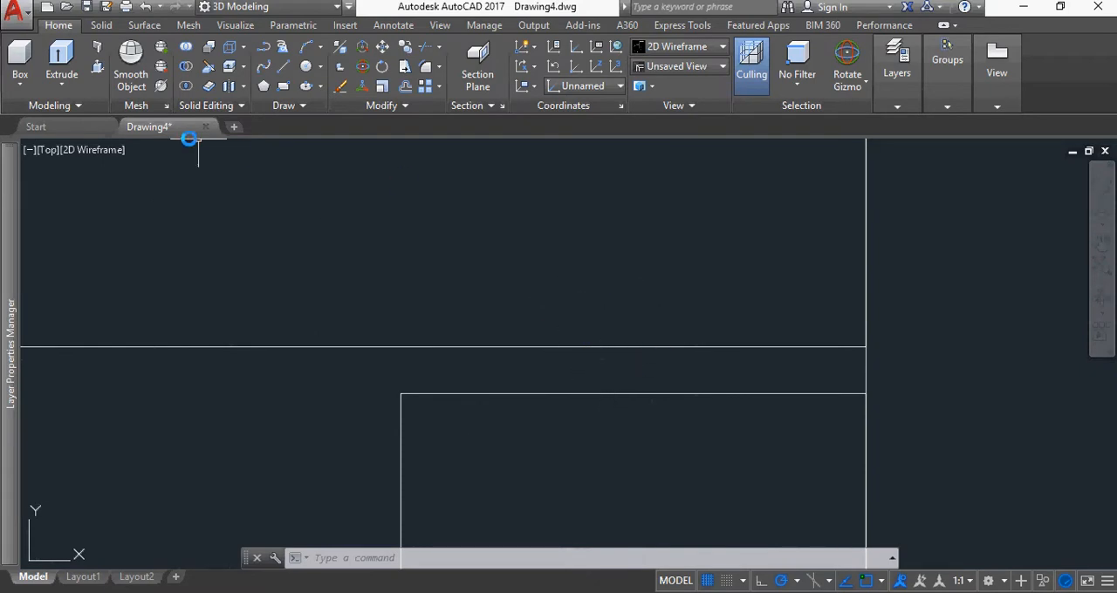
pyautogui.click(394, 25)
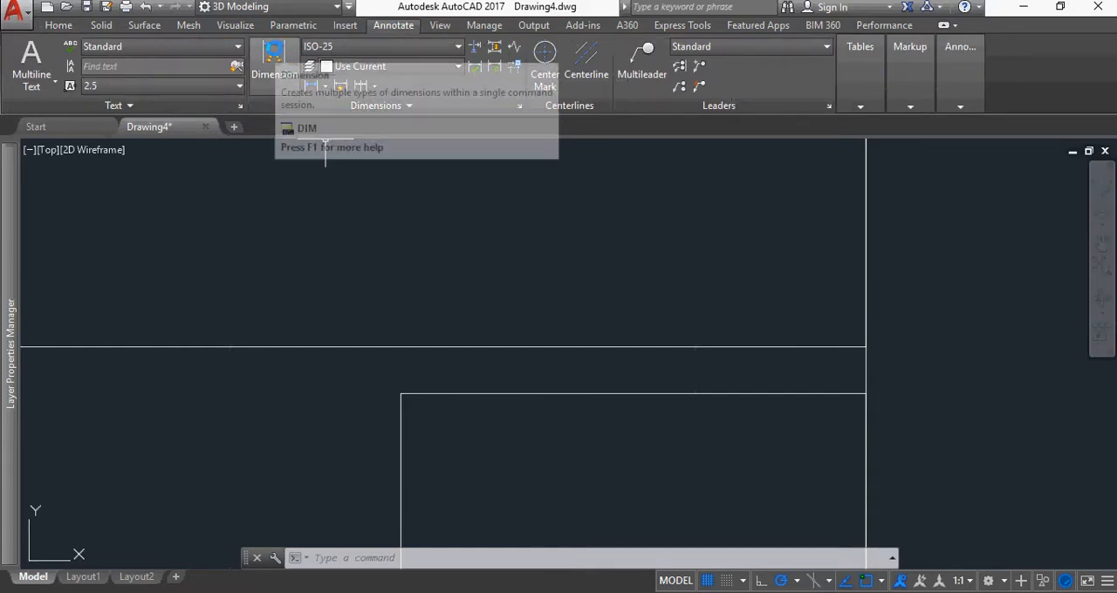
pyautogui.click(311, 85)
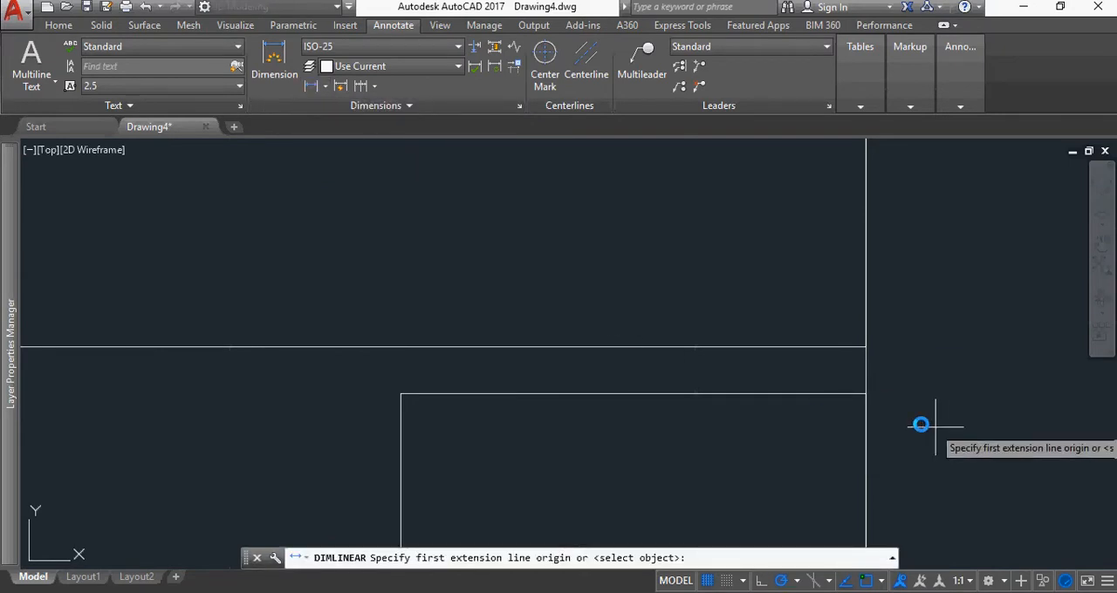
pyautogui.click(866, 394)
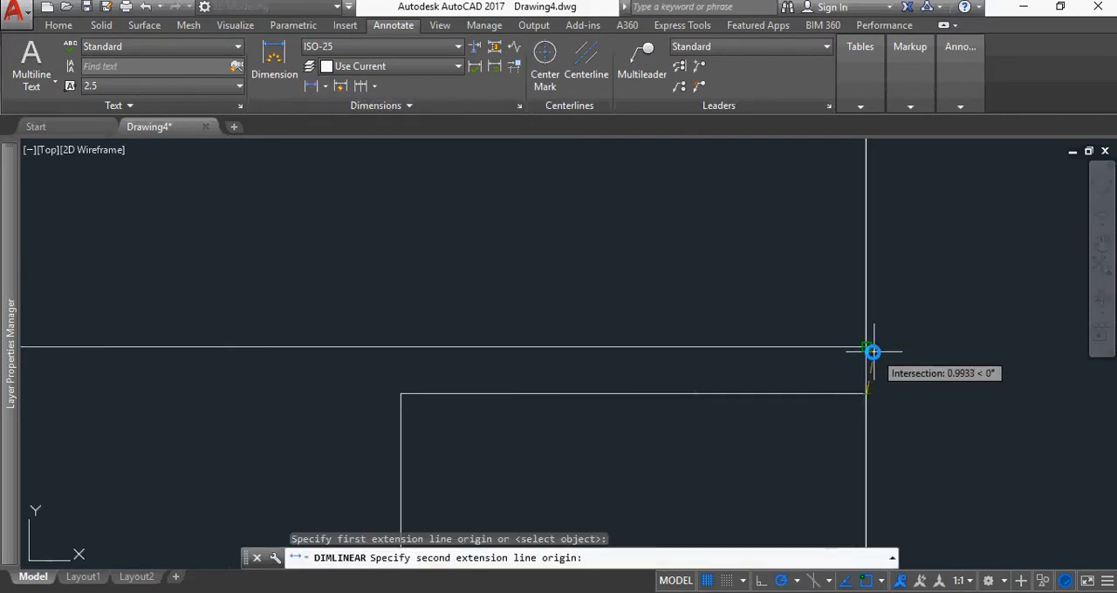
pyautogui.press('Escape')
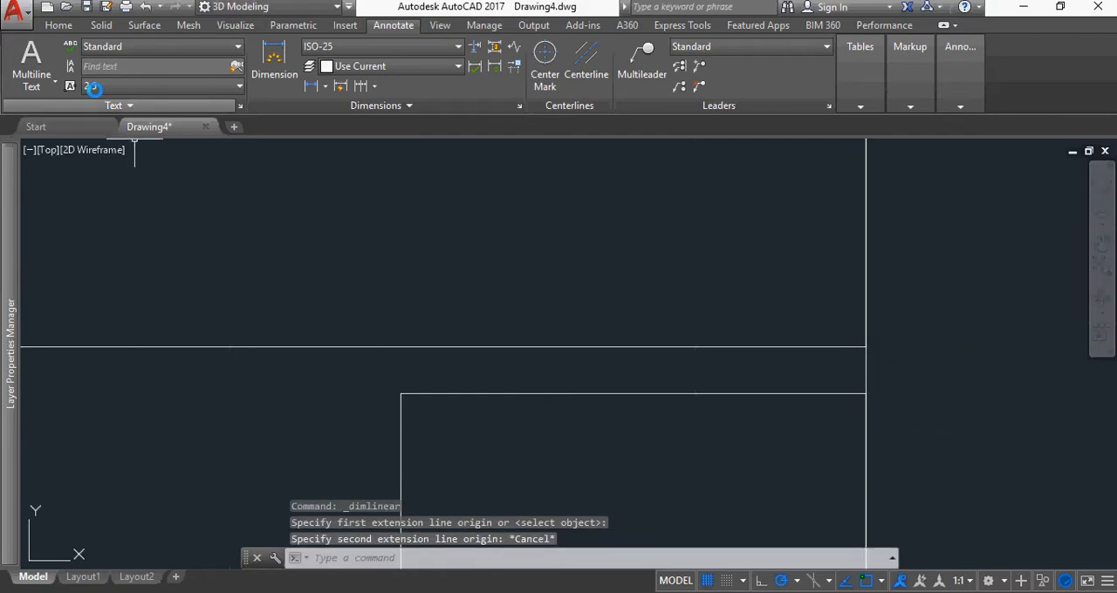
pyautogui.click(59, 26)
# Draw a 50 by 20 rectangle in the empty space beside the profile's lower end
pyautogui.scroll(-4, 577, 375)
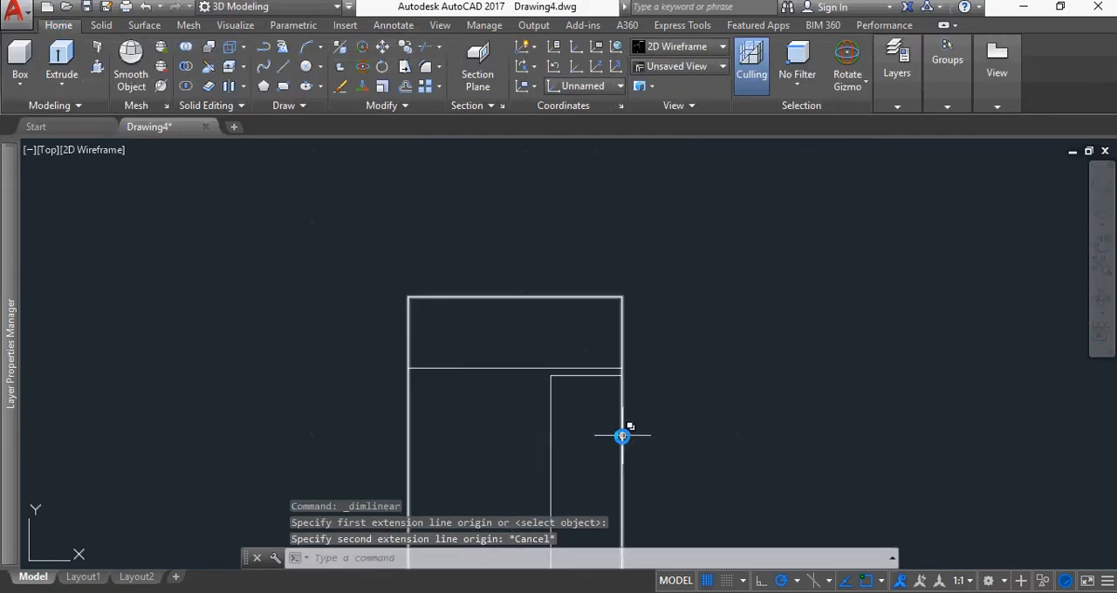
pyautogui.scroll(-2, 707, 415)
pyautogui.moveTo(748, 435)
pyautogui.mouseDown(button='middle')
pyautogui.moveTo(769, 342)
pyautogui.moveTo(728, 306)
pyautogui.mouseUp(button='middle')
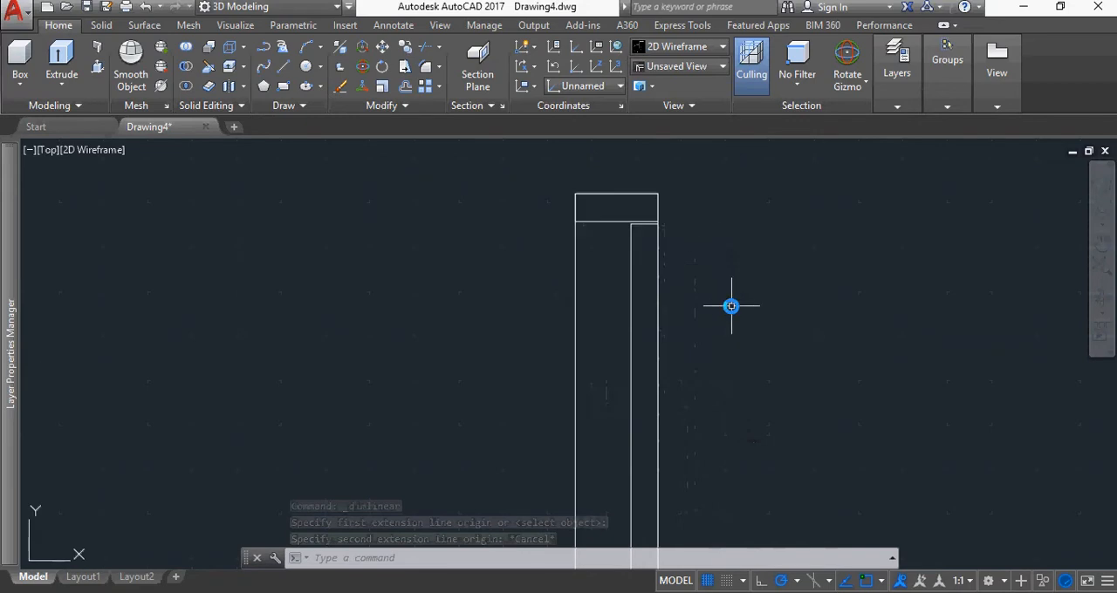
pyautogui.scroll(-2, 728, 307)
pyautogui.moveTo(760, 429); pyautogui.dragTo(711, 322, button='middle')
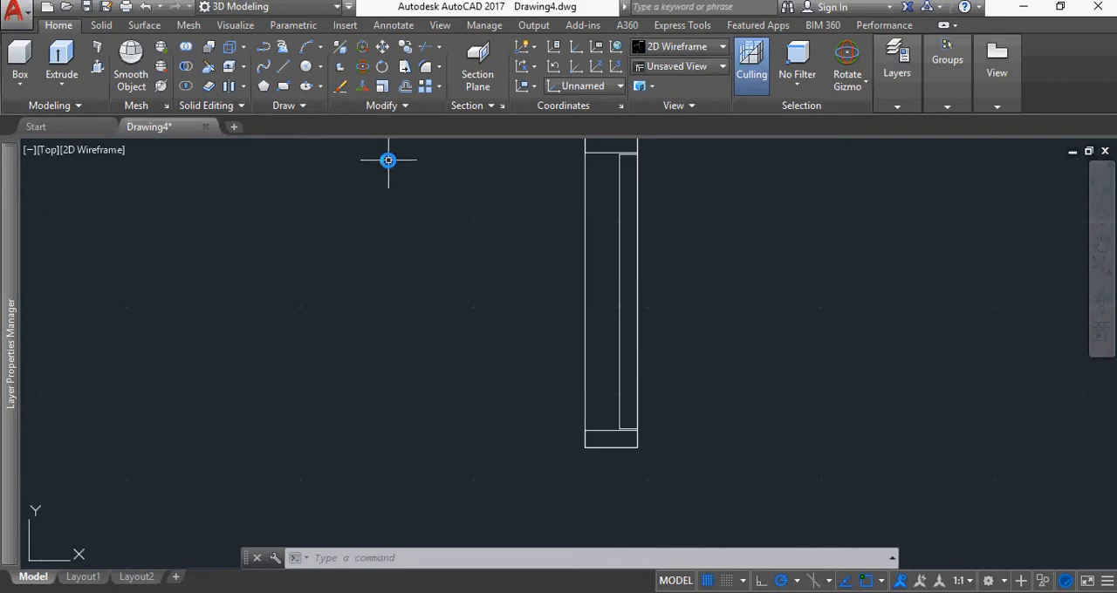
pyautogui.click(283, 85)
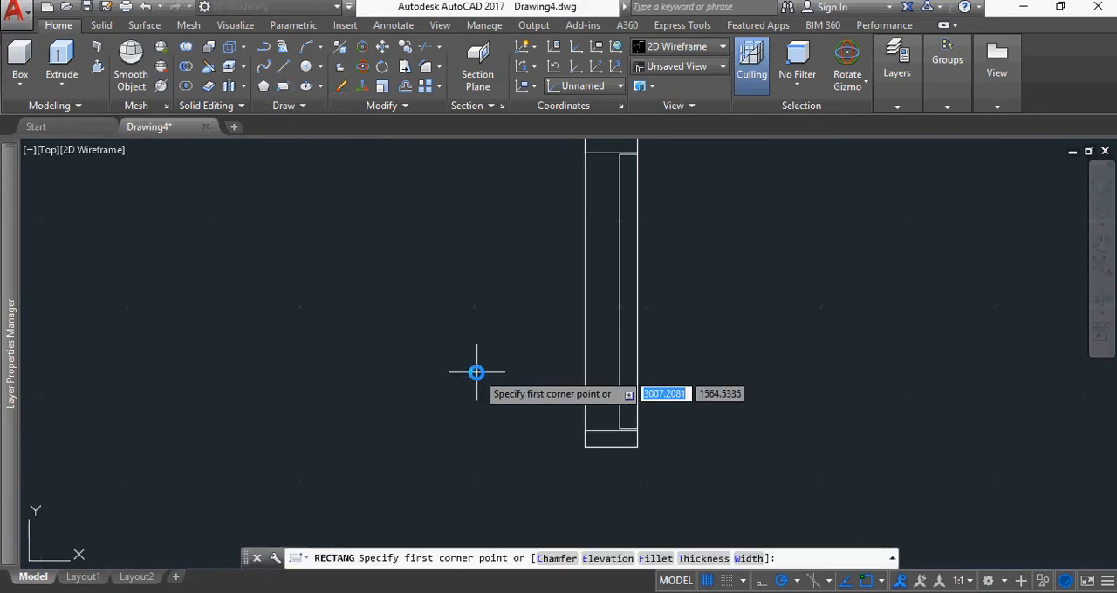
pyautogui.scroll(4, 488, 431)
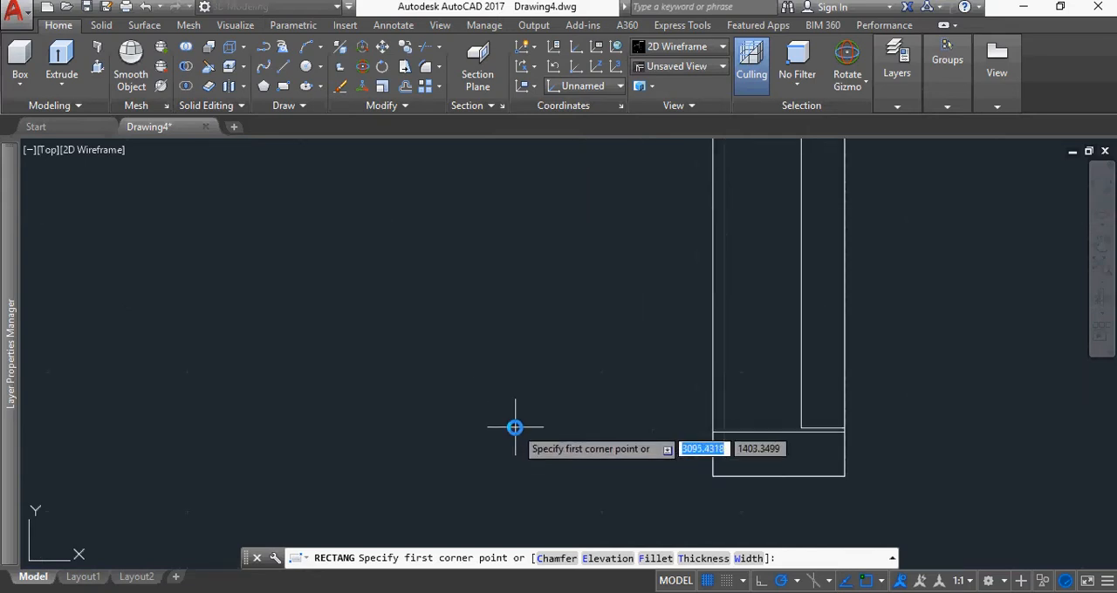
pyautogui.moveTo(546, 443); pyautogui.dragTo(450, 412, button='middle')
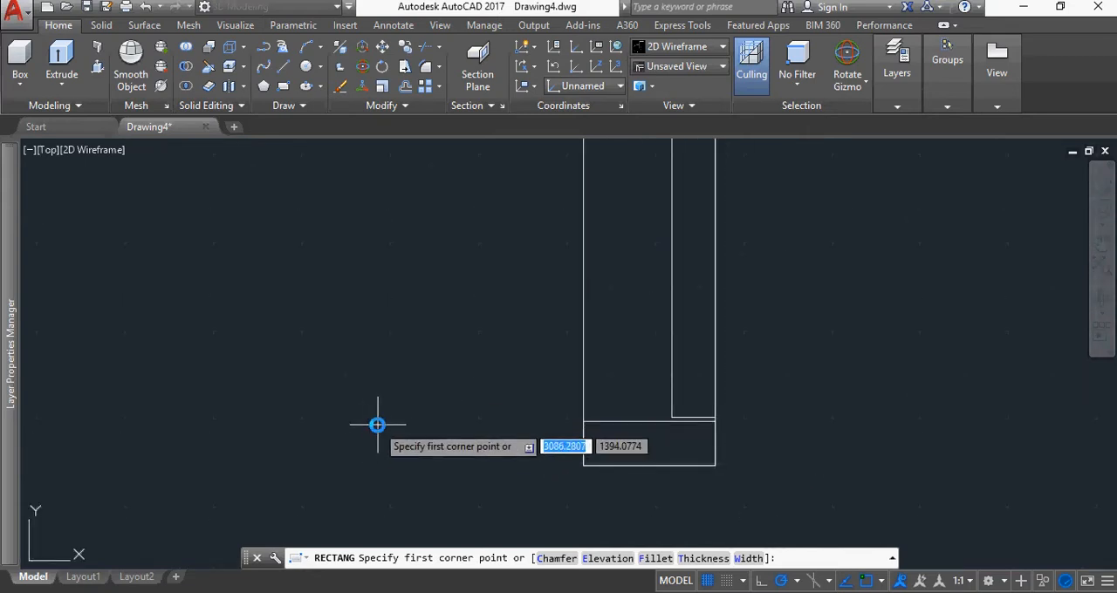
pyautogui.click(377, 424)
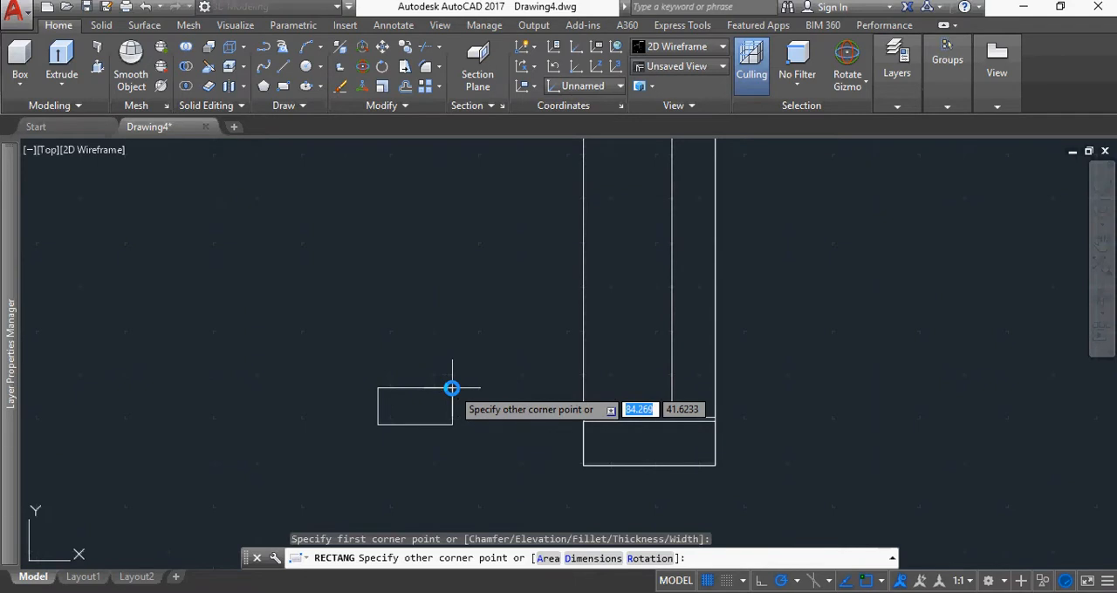
pyautogui.write('50')
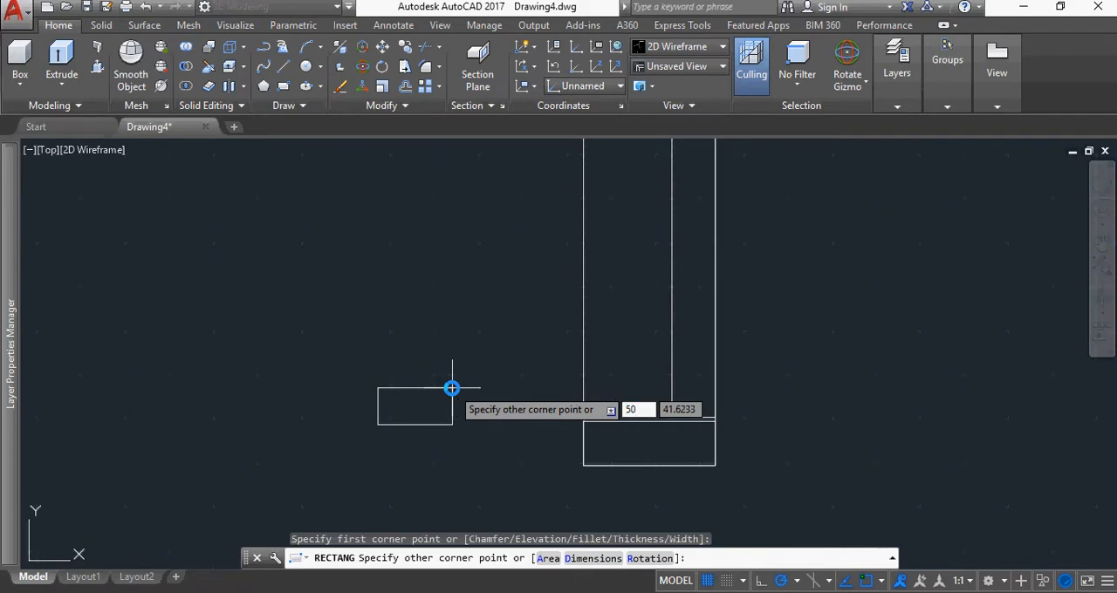
pyautogui.press('Tab')
pyautogui.write('2')
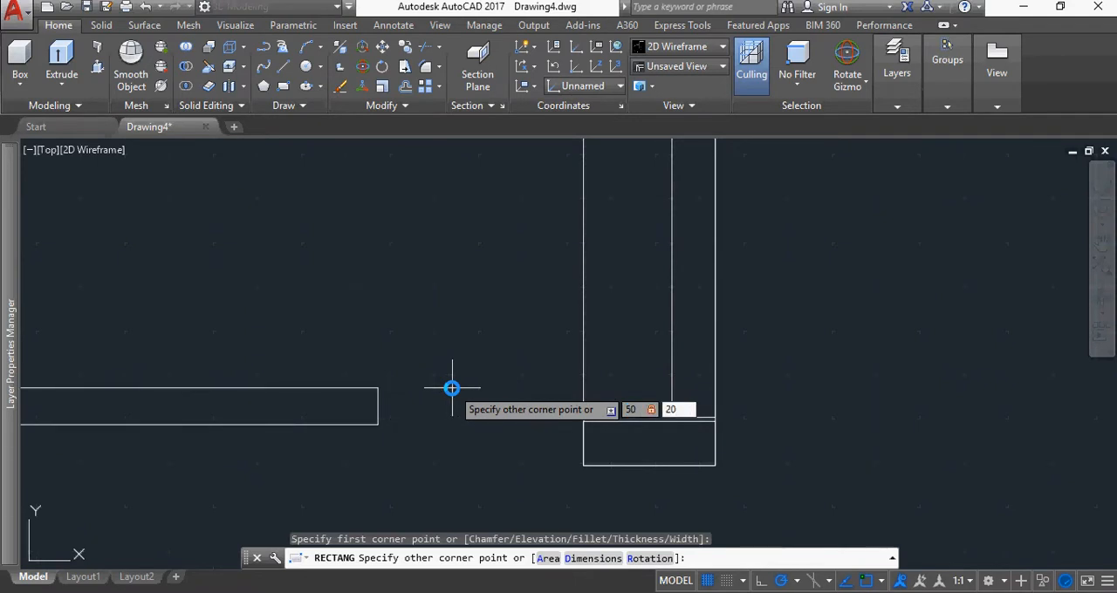
pyautogui.press('Return')
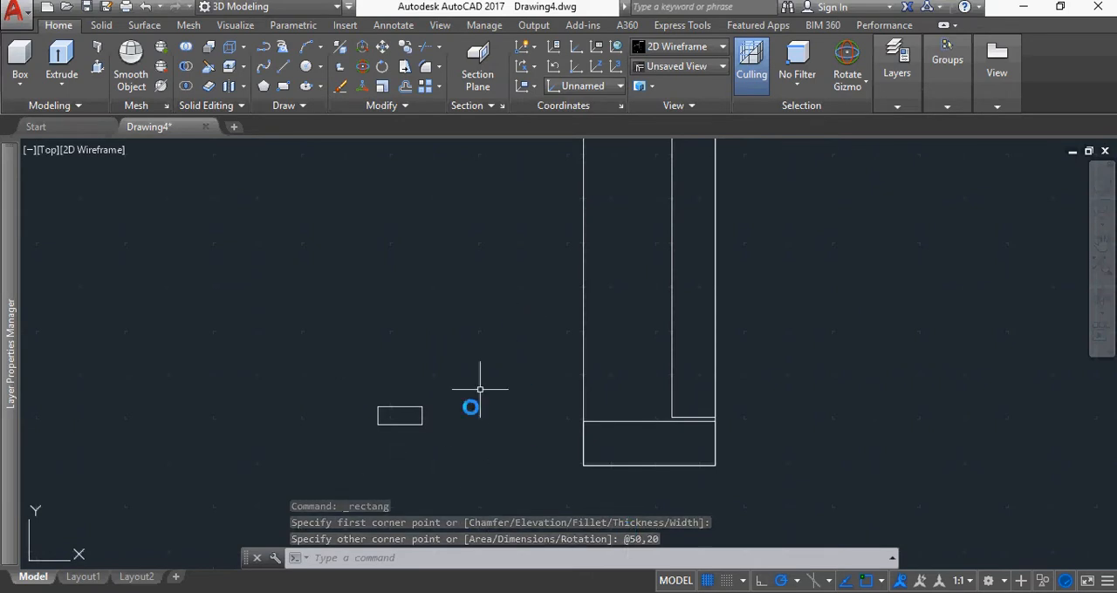
# Move the 50 by 20 rectangle from its bottom edge midpoint to the midpoint of the lower end piece's top edge
pyautogui.click(443, 440)
pyautogui.click(360, 388)
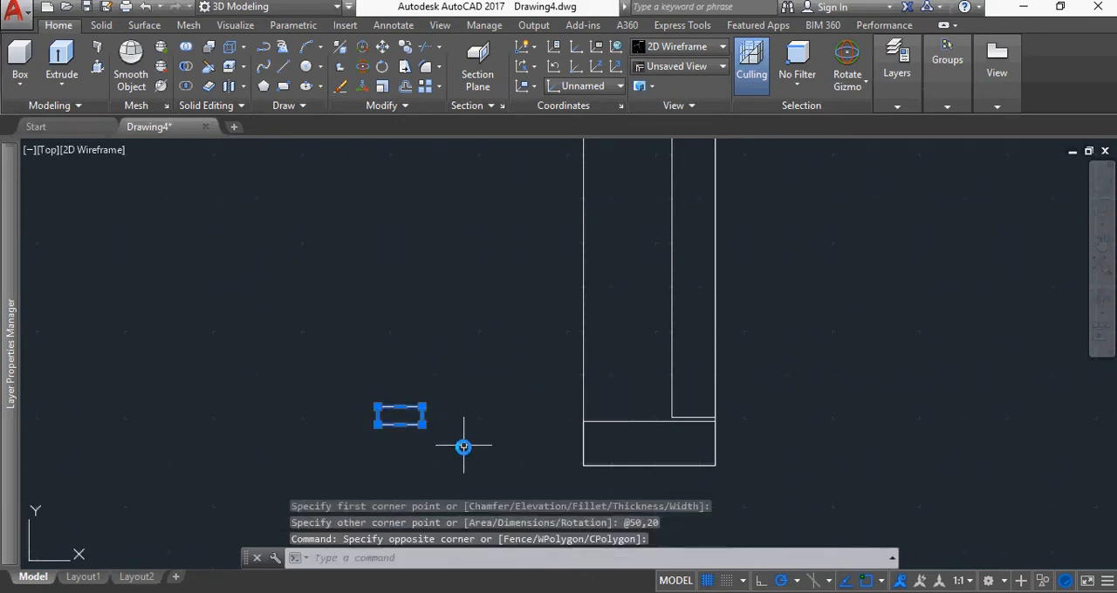
pyautogui.write('e')
pyautogui.press('Return')
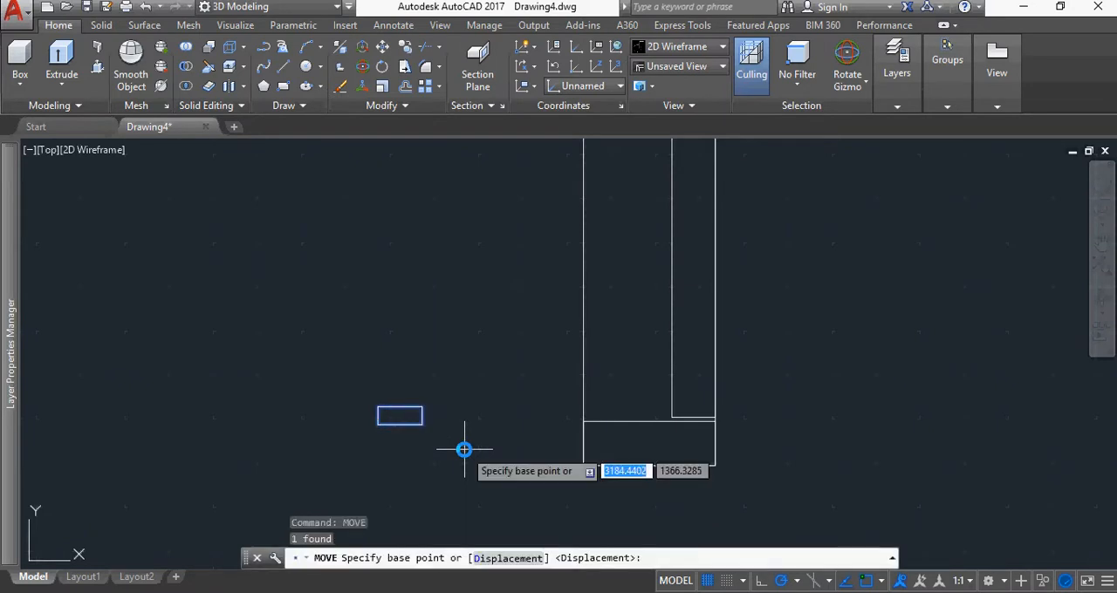
pyautogui.click(400, 424)
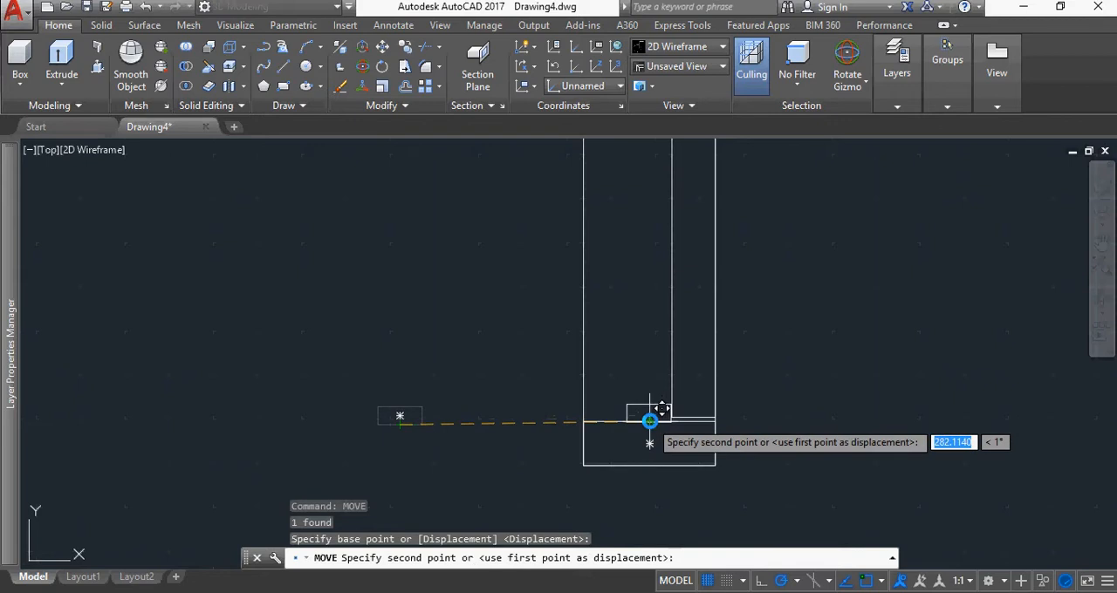
pyautogui.click(649, 422)
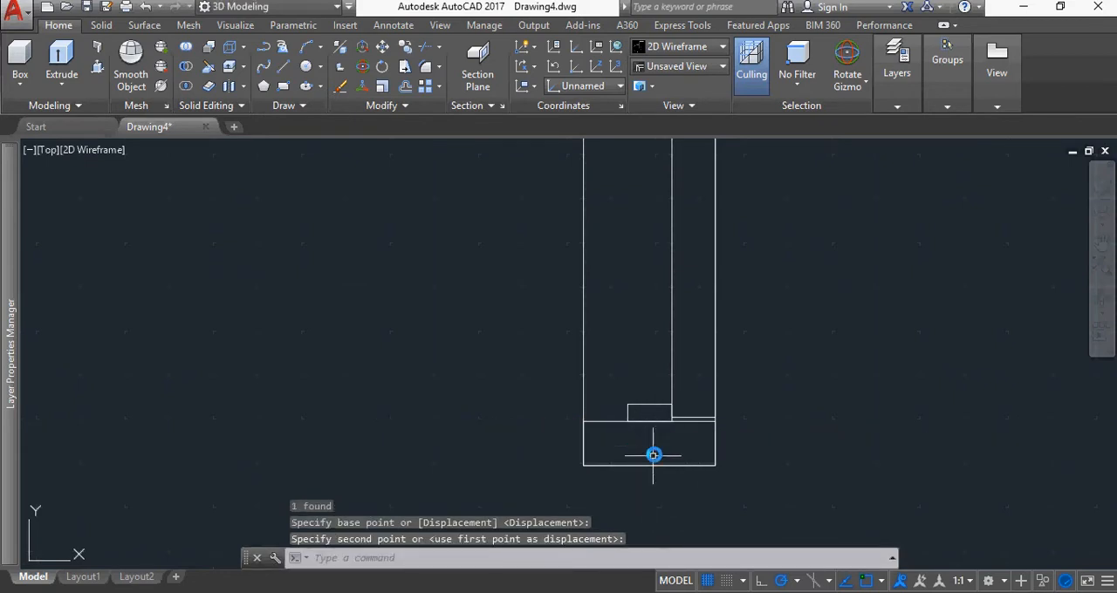
# Copy the 50 by 20 rectangle from its bottom midpoint to 20 below the midpoint of the upper end piece's bottom edge
pyautogui.click(648, 407)
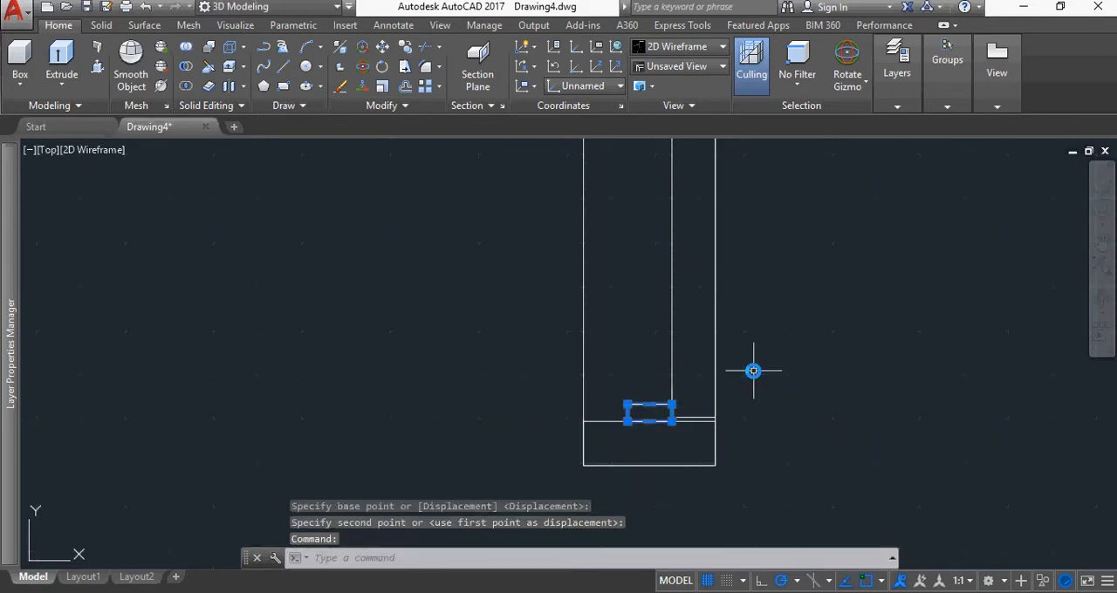
pyautogui.write('copy')
pyautogui.press('Return')
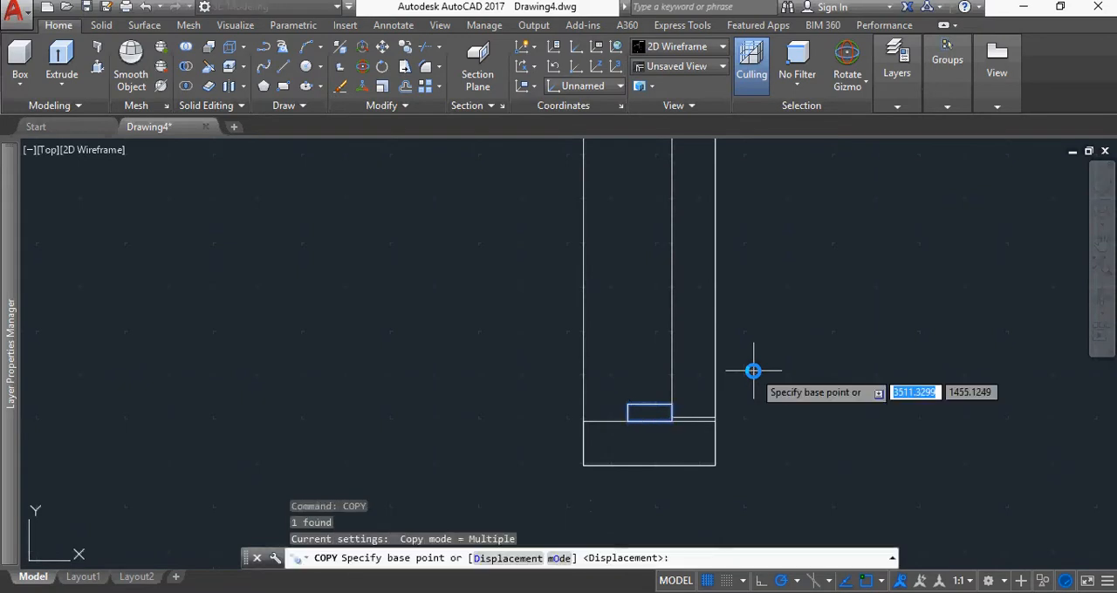
pyautogui.click(649, 421)
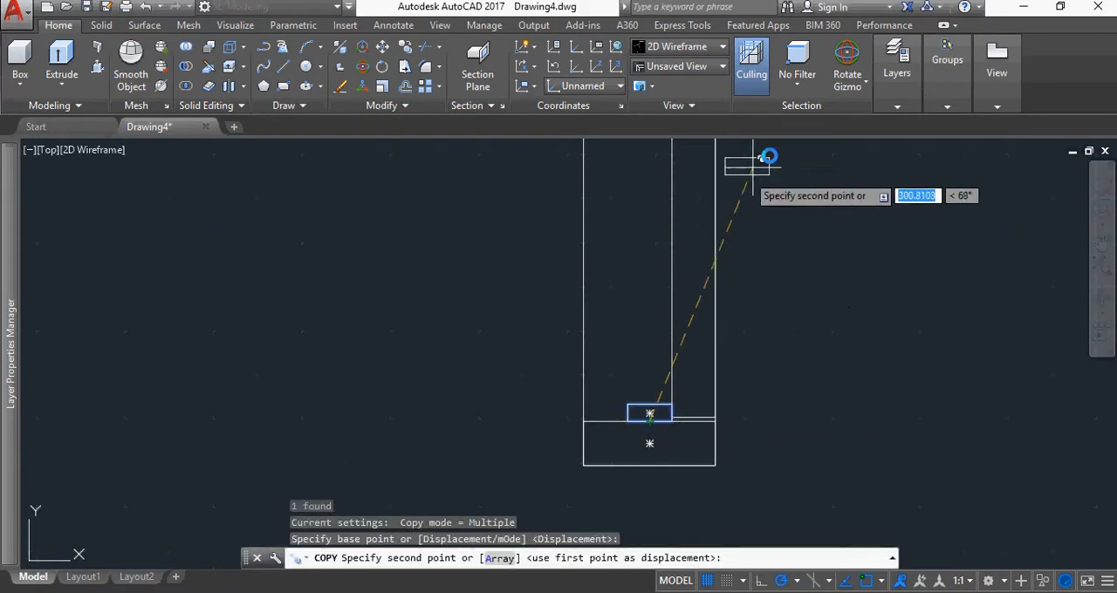
pyautogui.scroll(-7, 768, 161)
pyautogui.moveTo(776, 254); pyautogui.dragTo(692, 474, button='middle')
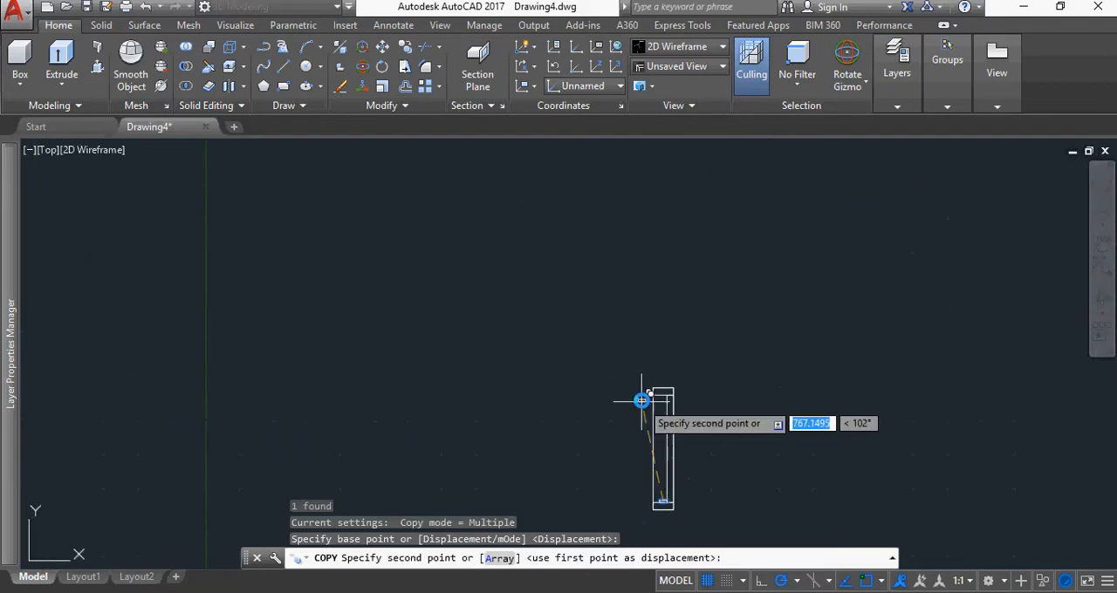
pyautogui.scroll(8, 663, 393)
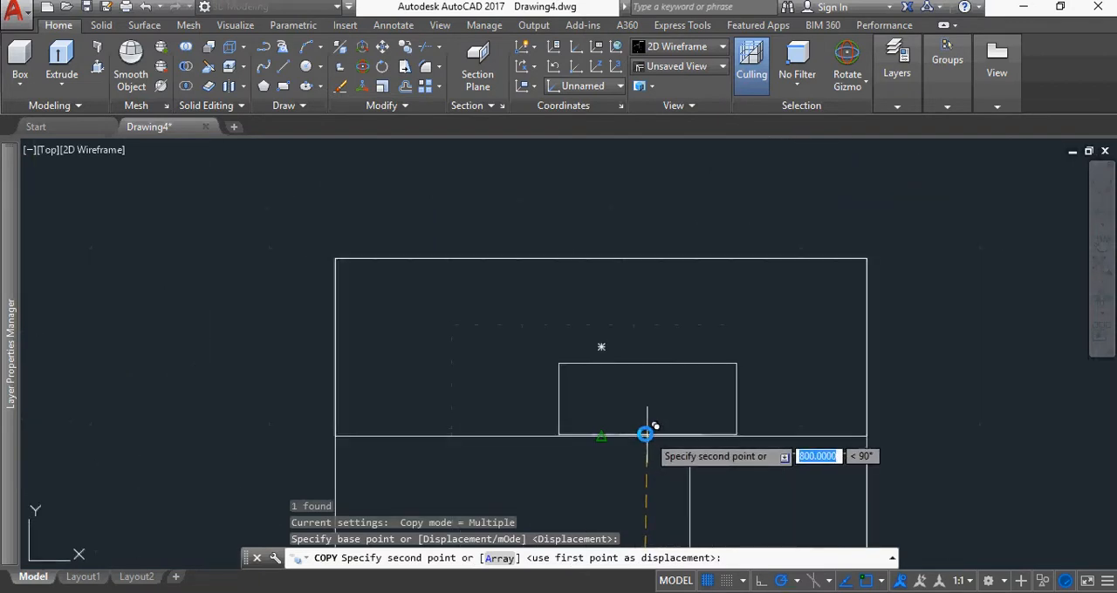
pyautogui.scroll(-2, 658, 410)
pyautogui.moveTo(655, 406)
pyautogui.mouseDown(button='middle')
pyautogui.moveTo(673, 230)
pyautogui.moveTo(660, 254)
pyautogui.mouseUp(button='middle')
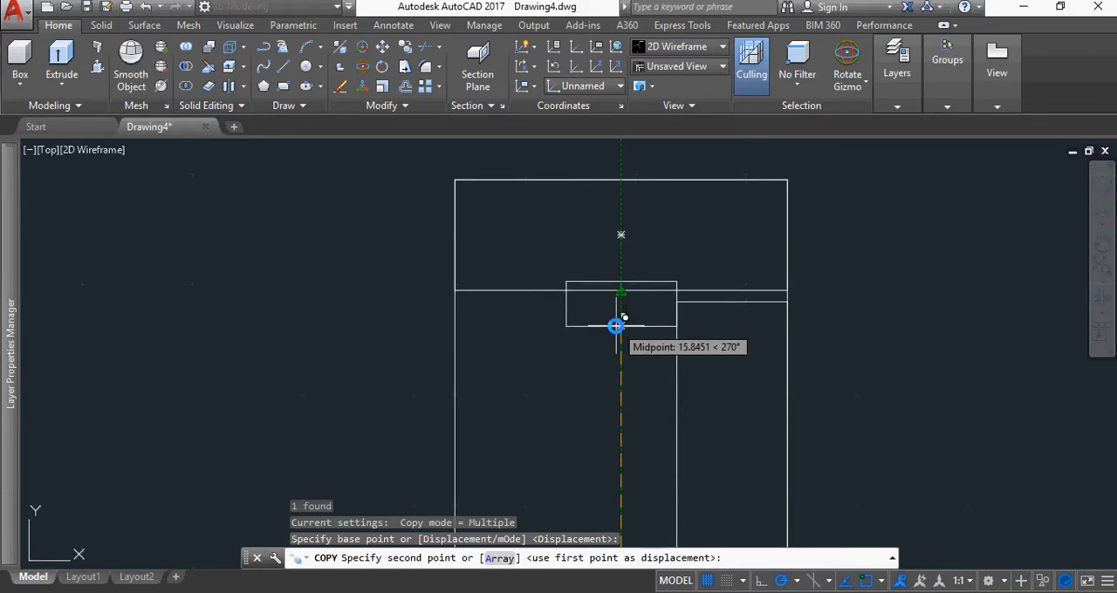
pyautogui.write('20')
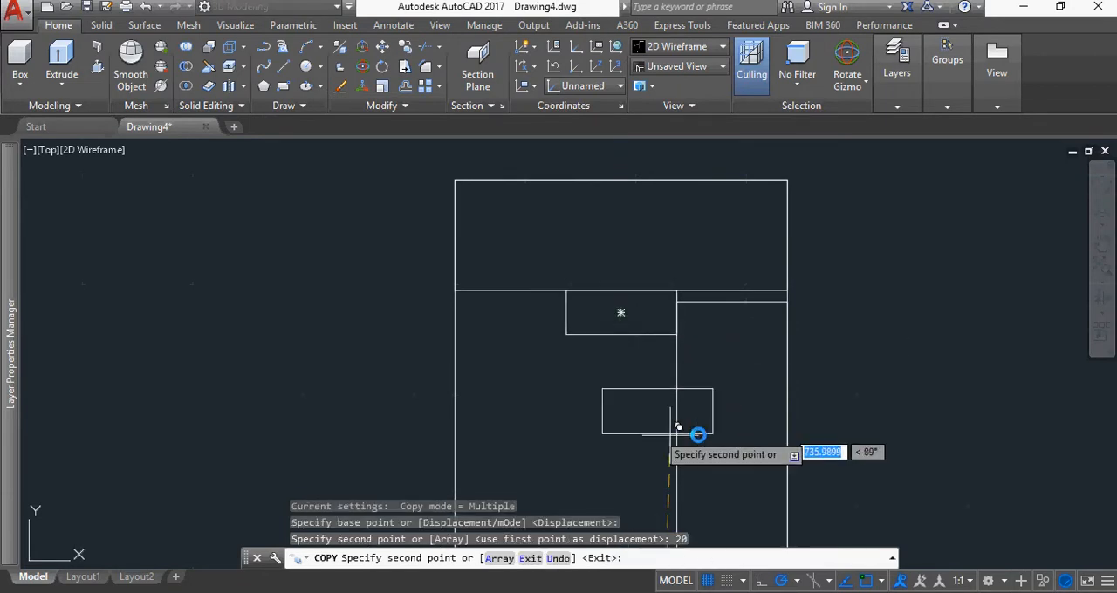
pyautogui.press('Escape')
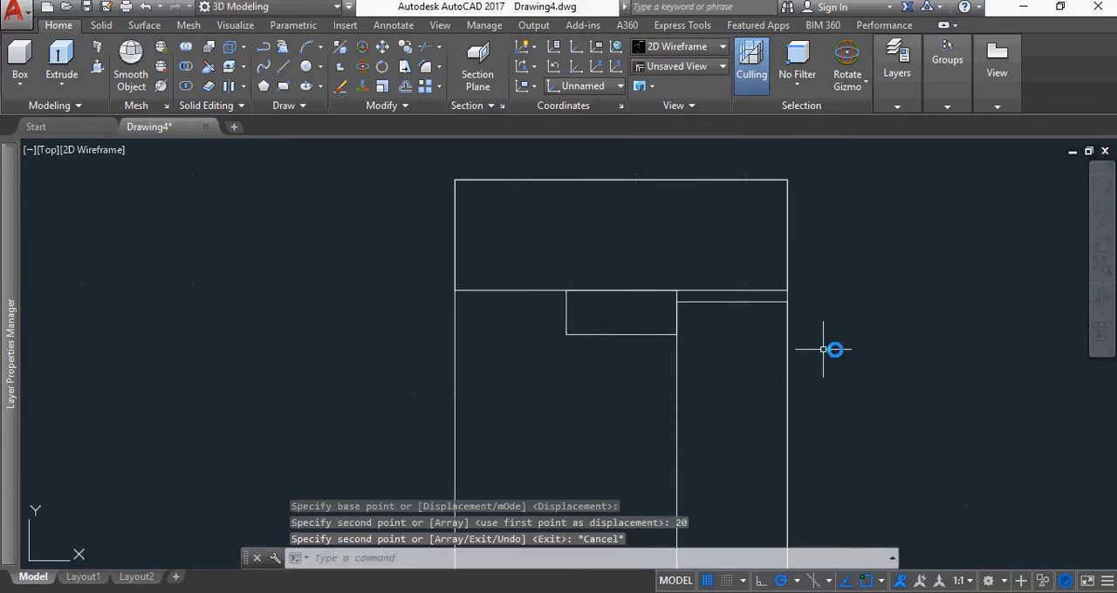
# Examine the whole profile and the placement of the small rectangles at both end pieces
pyautogui.scroll(-5, 945, 361)
pyautogui.moveTo(922, 419); pyautogui.dragTo(605, 283, button='middle')
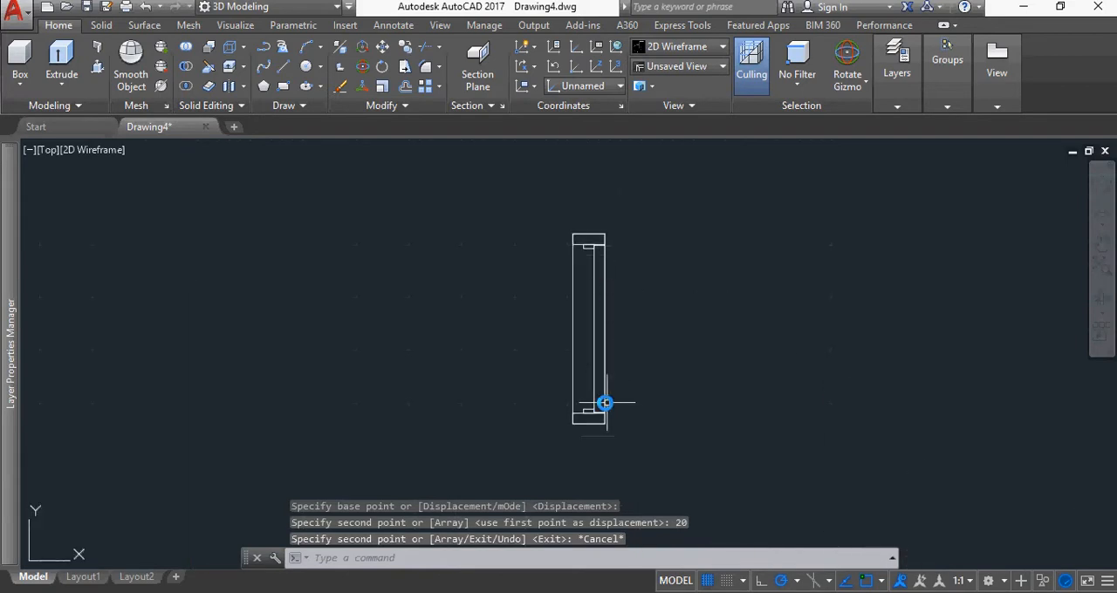
pyautogui.scroll(6, 593, 403)
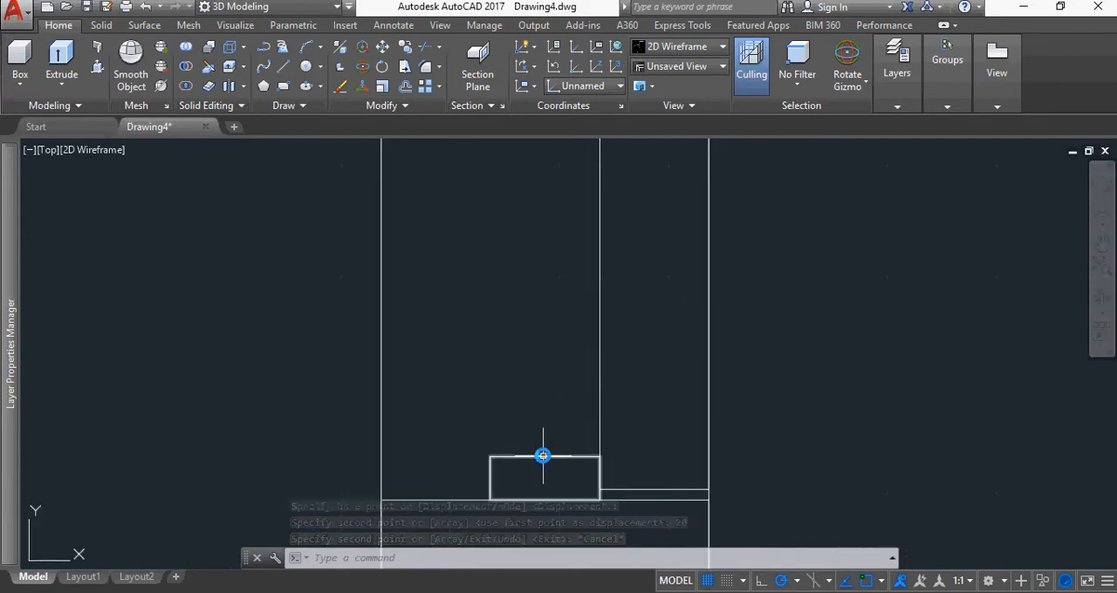
pyautogui.scroll(-8, 716, 384)
pyautogui.scroll(-2, 812, 294)
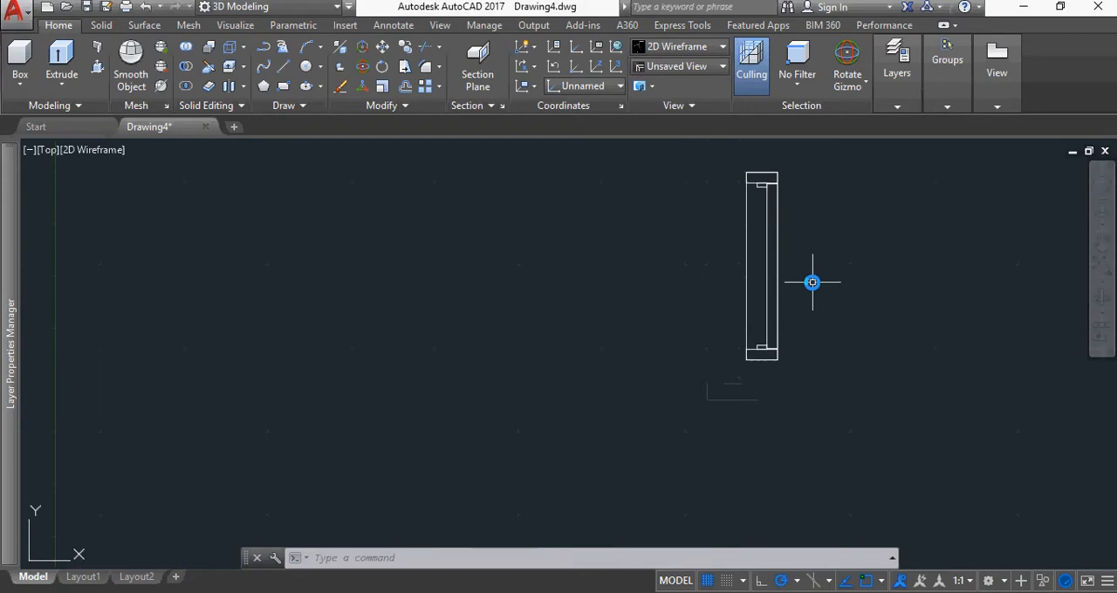
pyautogui.moveTo(811, 280); pyautogui.dragTo(667, 348, button='middle')
pyautogui.scroll(2, 672, 331)
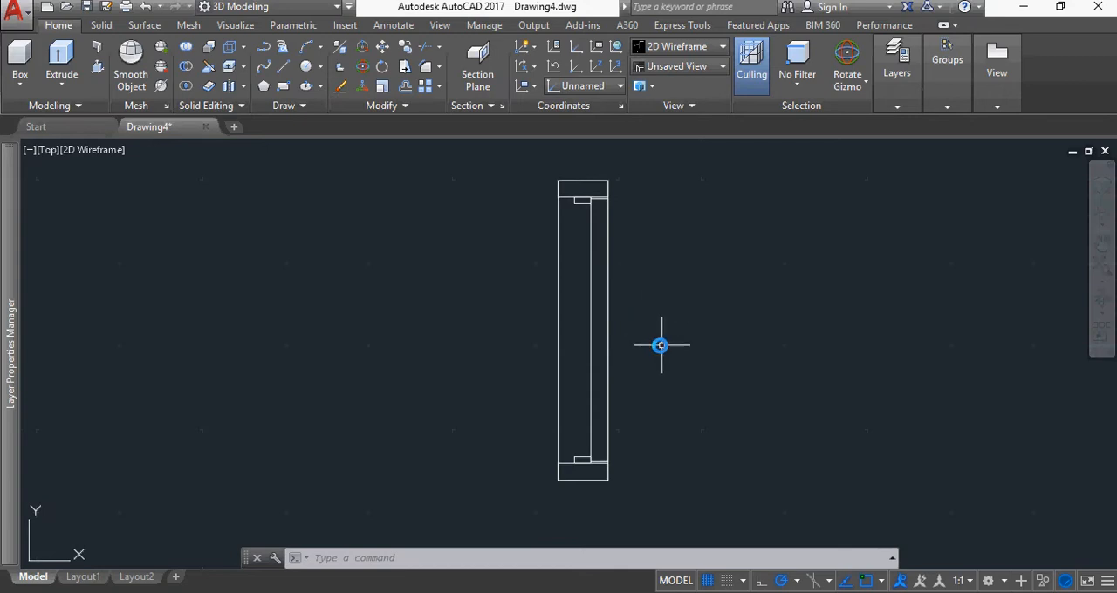
pyautogui.scroll(2, 613, 321)
pyautogui.scroll(-2, 611, 320)
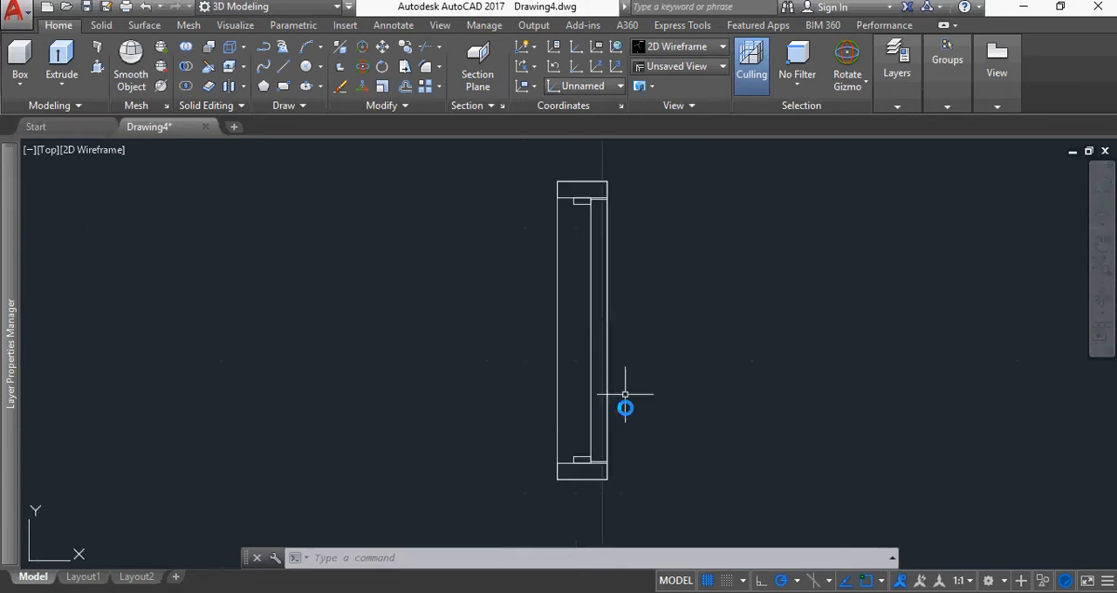
pyautogui.click(580, 462)
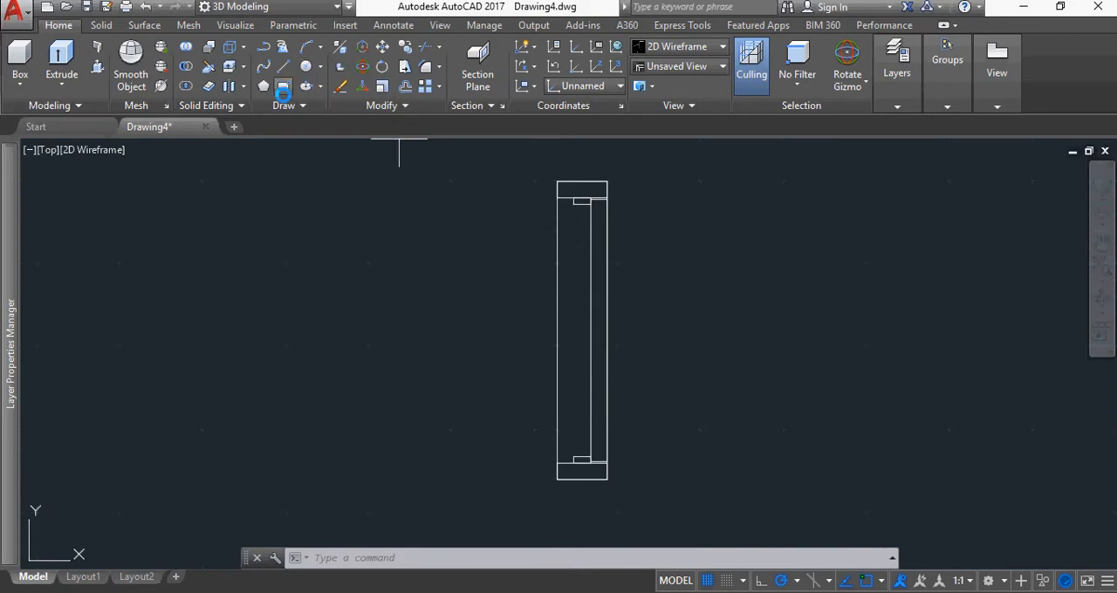
# Draw a 50 by 760 rectangle from the lower small block's top-left corner to the upper small block's bottom-right corner
pyautogui.click(282, 87)
pyautogui.click(574, 460)
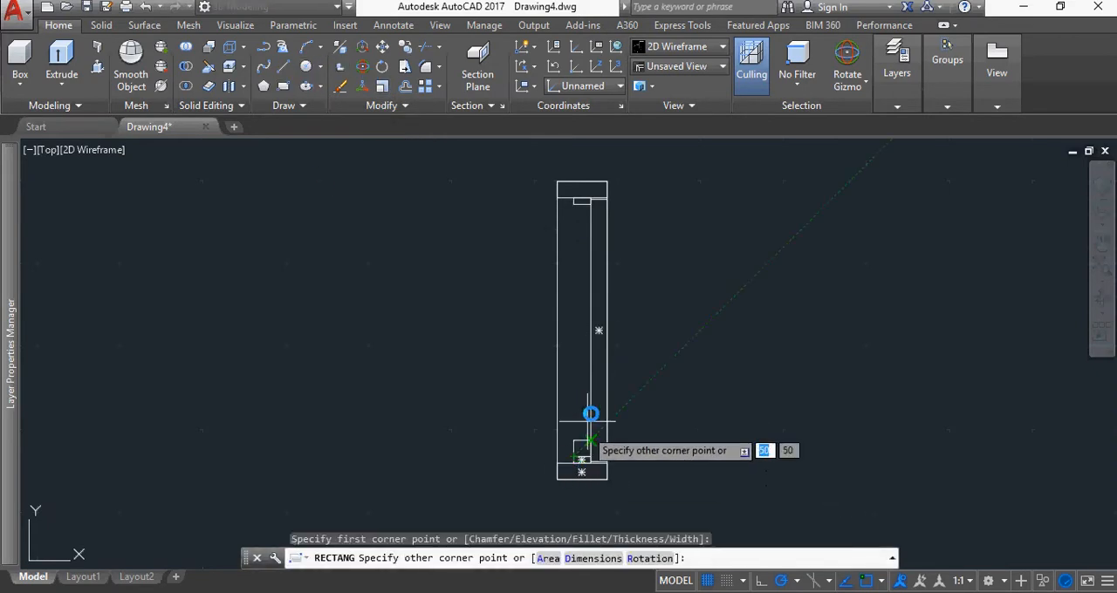
pyautogui.scroll(5, 579, 202)
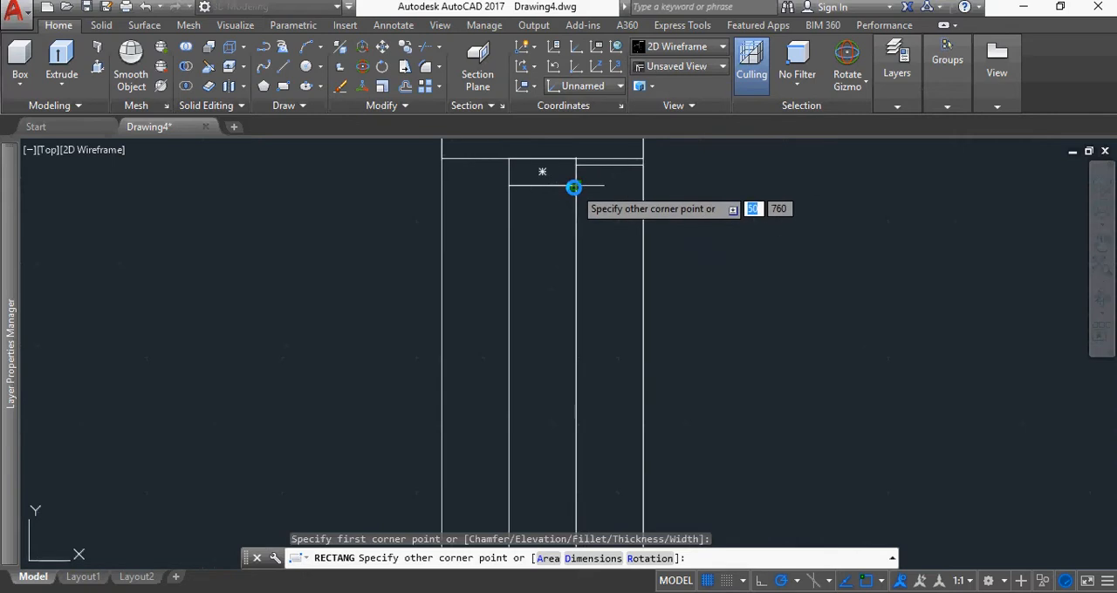
pyautogui.click(574, 186)
pyautogui.press('Escape')
pyautogui.scroll(-5, 864, 303)
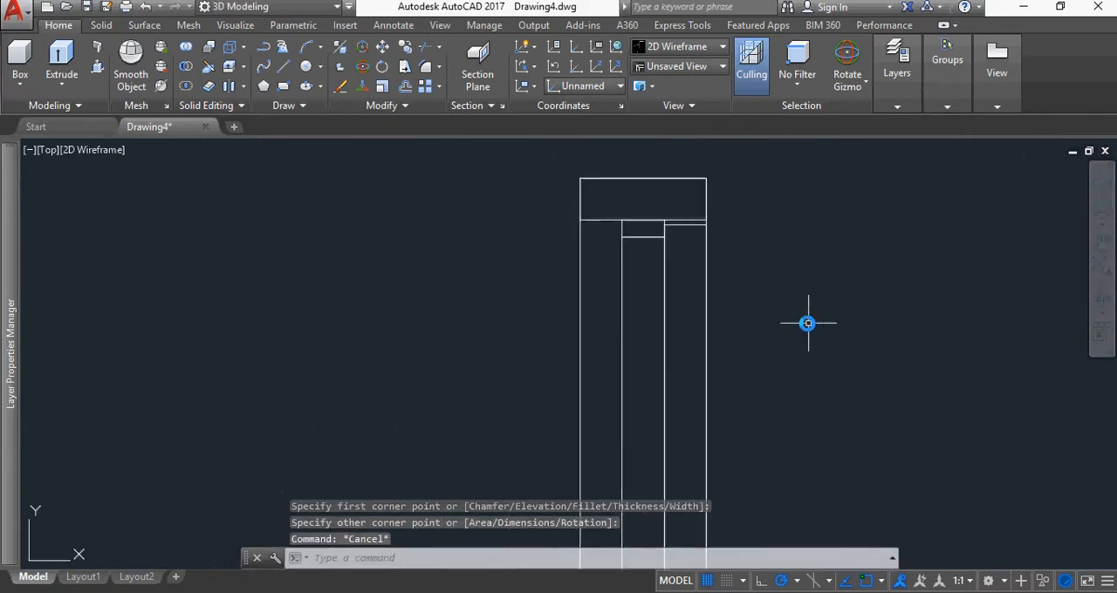
pyautogui.moveTo(742, 239); pyautogui.dragTo(587, 208, button='middle')
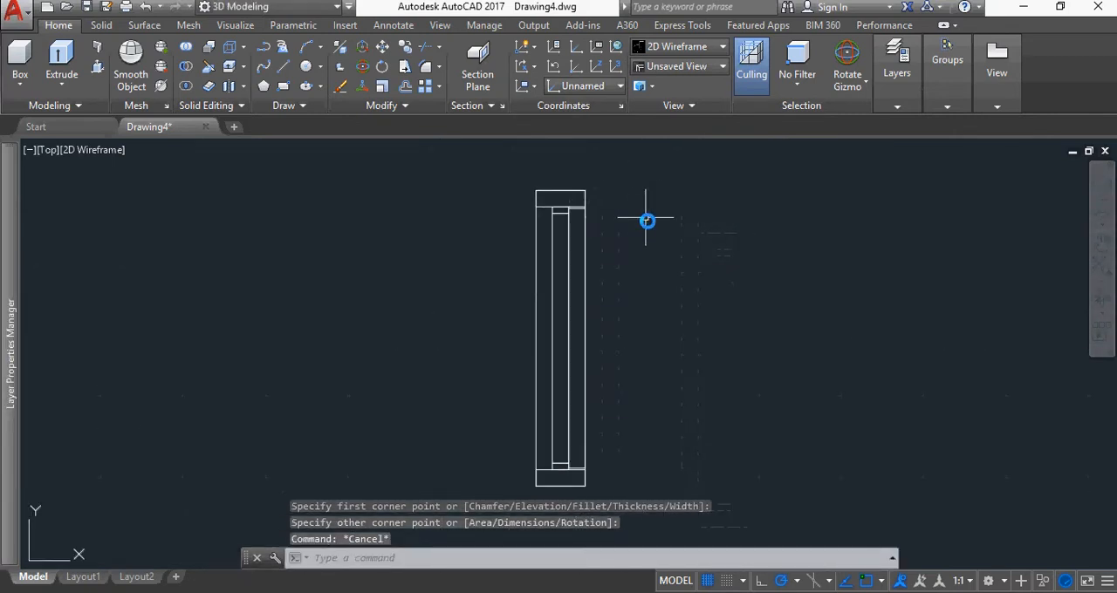
# Switch to the SE Isometric view and presspull the far end piece to a height of 1950
pyautogui.click(1100, 185)
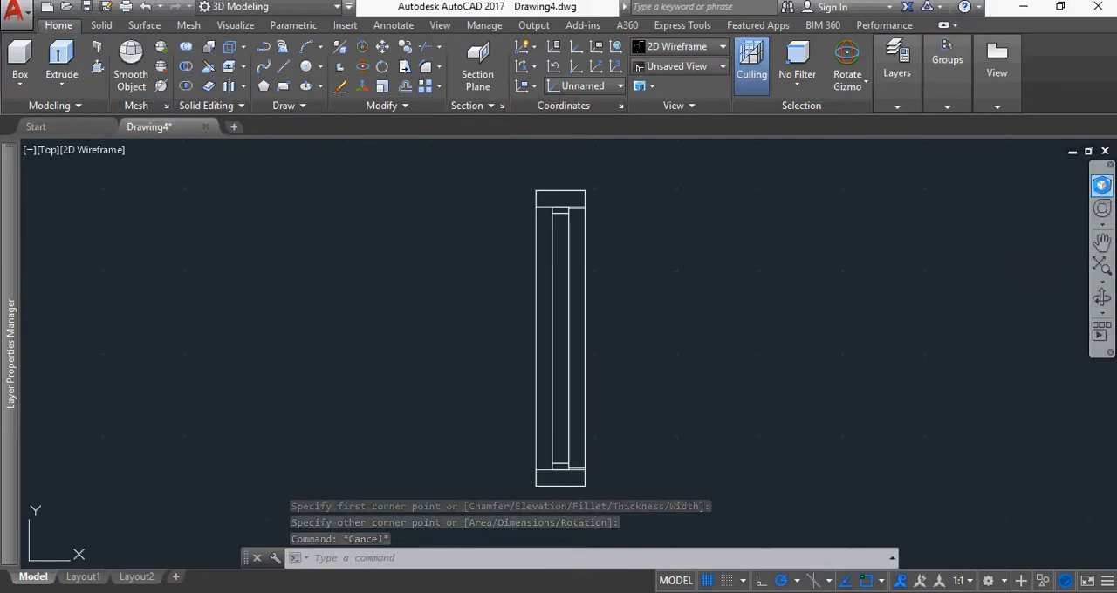
pyautogui.click(1082, 223)
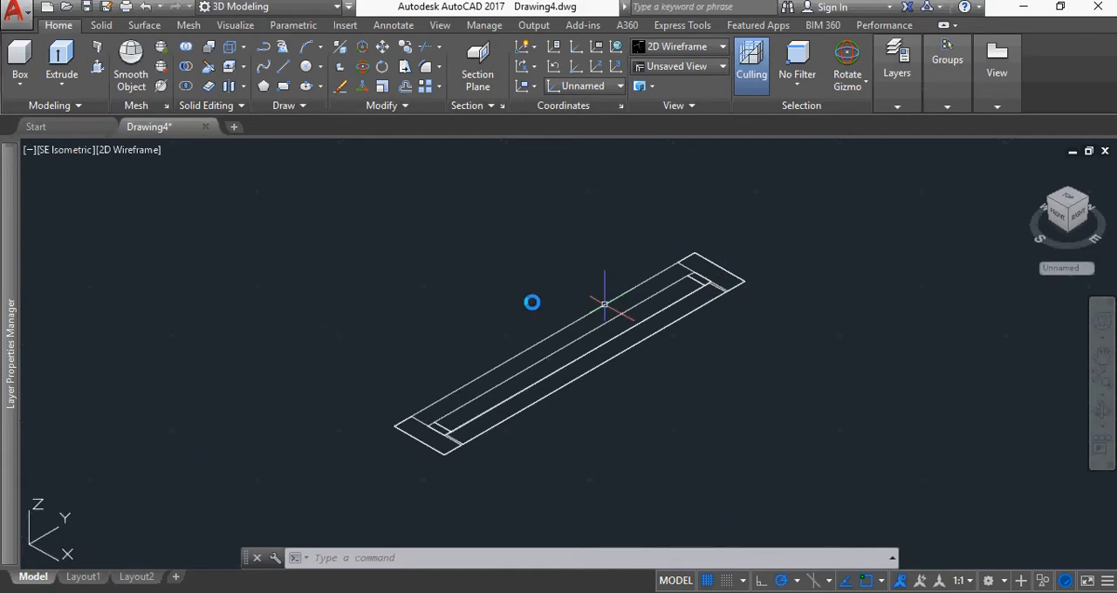
pyautogui.click(98, 66)
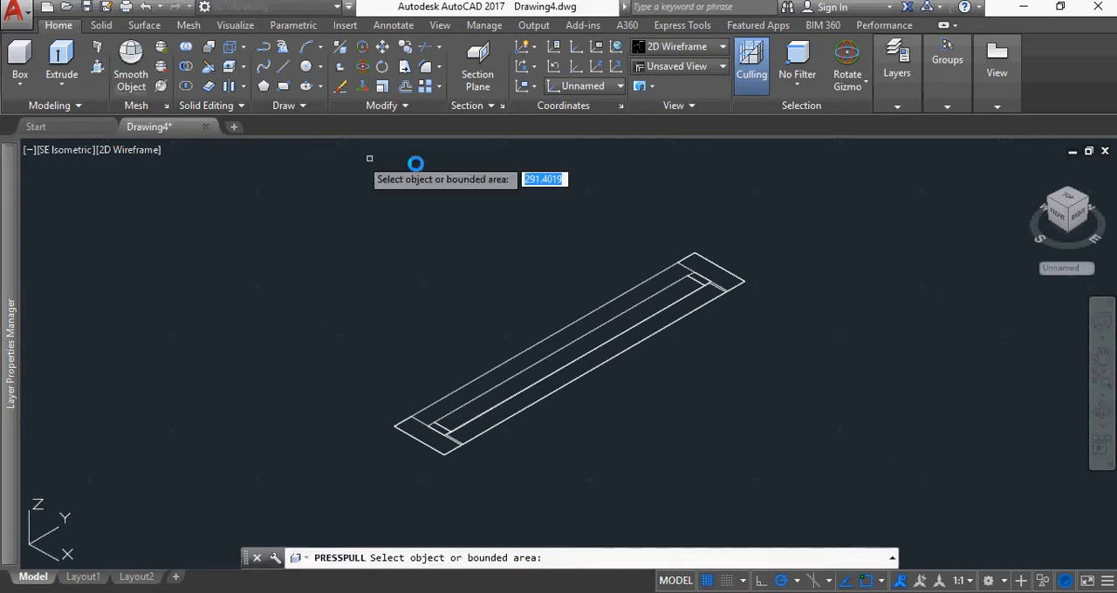
pyautogui.click(703, 266)
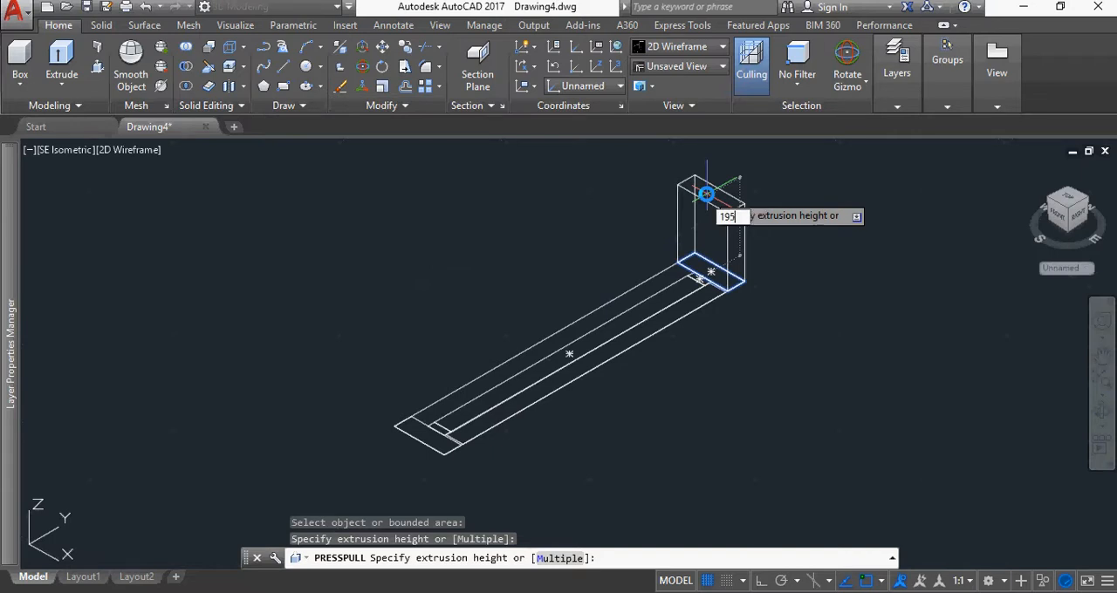
pyautogui.press('Return')
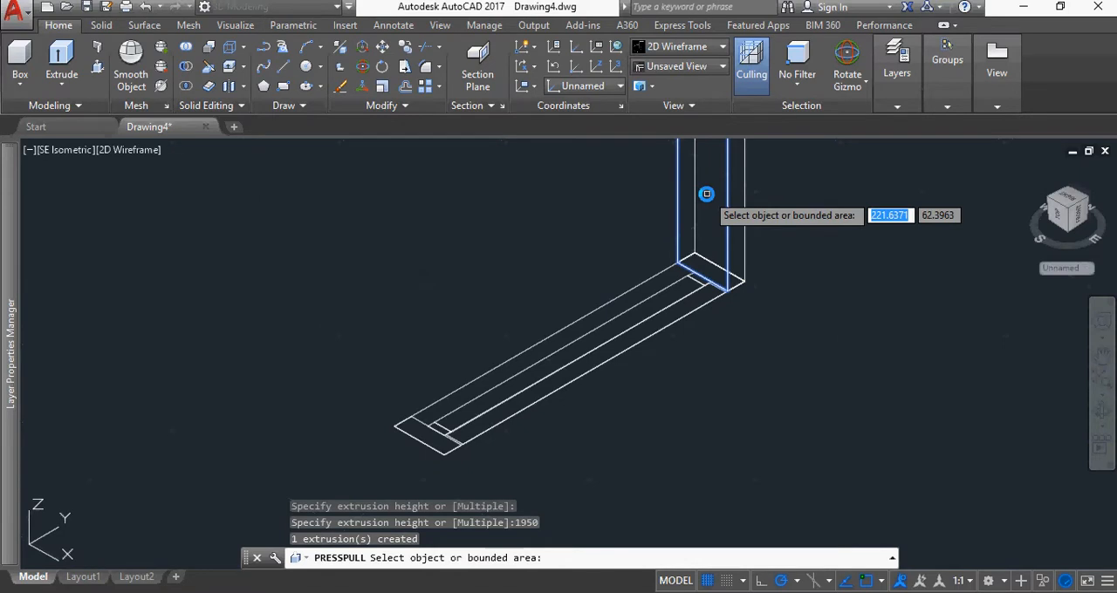
# Presspull the small 50 by 20 block beside the far end piece to a height of 1950
pyautogui.click(700, 279)
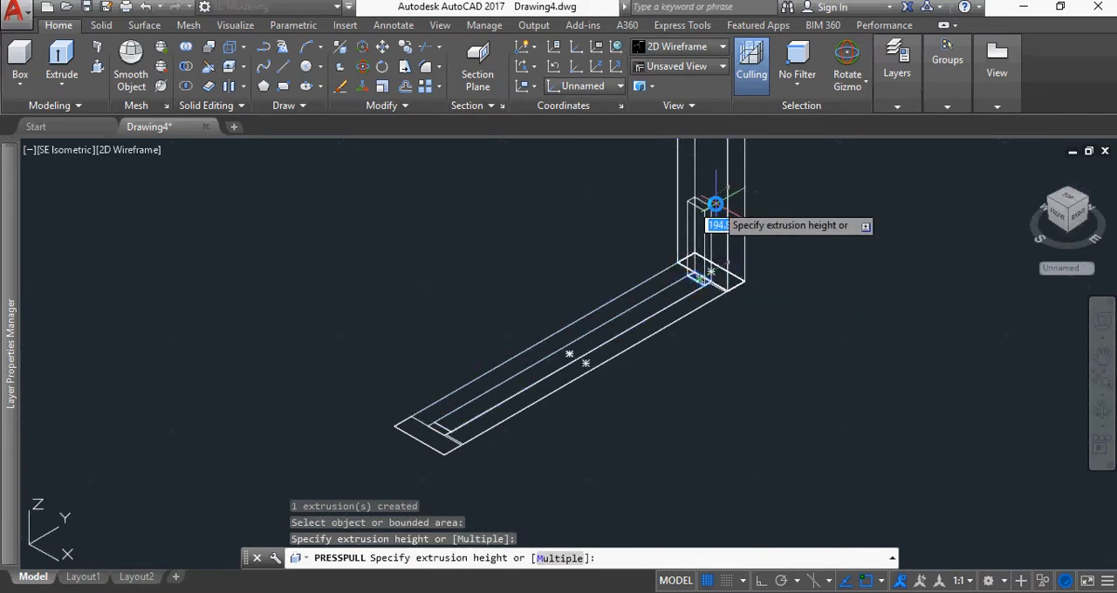
pyautogui.write('1')
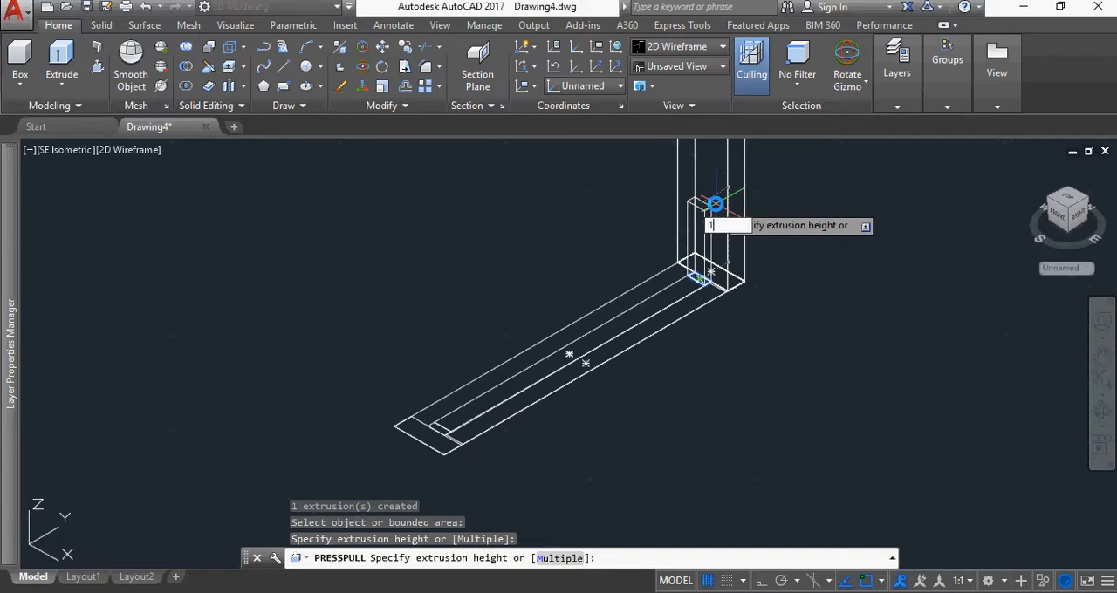
pyautogui.write('950')
pyautogui.press('Return')
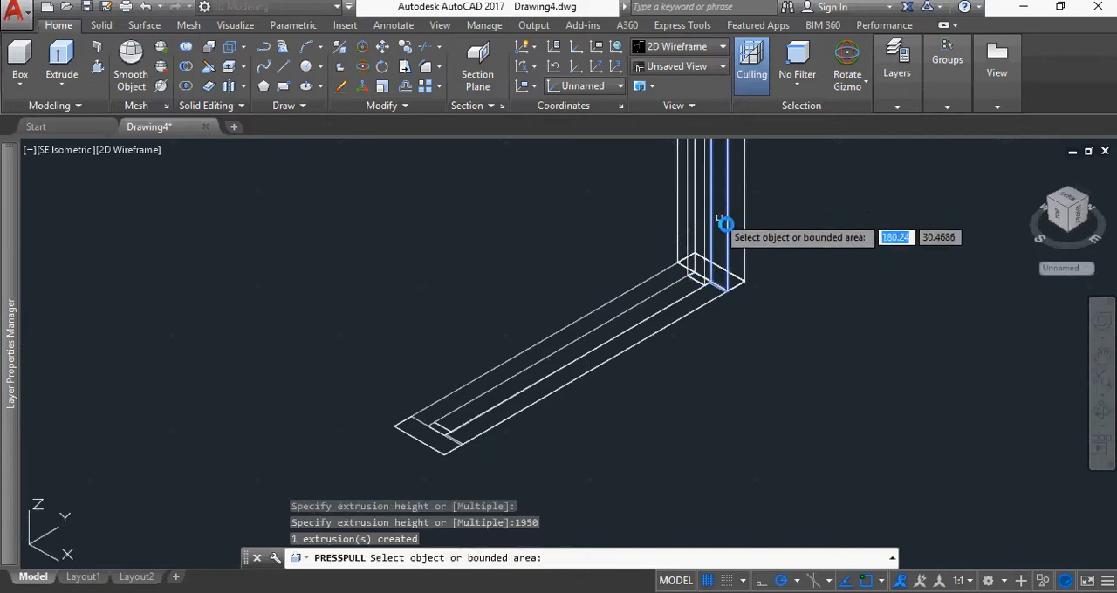
# Presspull the long 50 by 760 strip between the small blocks to a height of 20
pyautogui.click(677, 294)
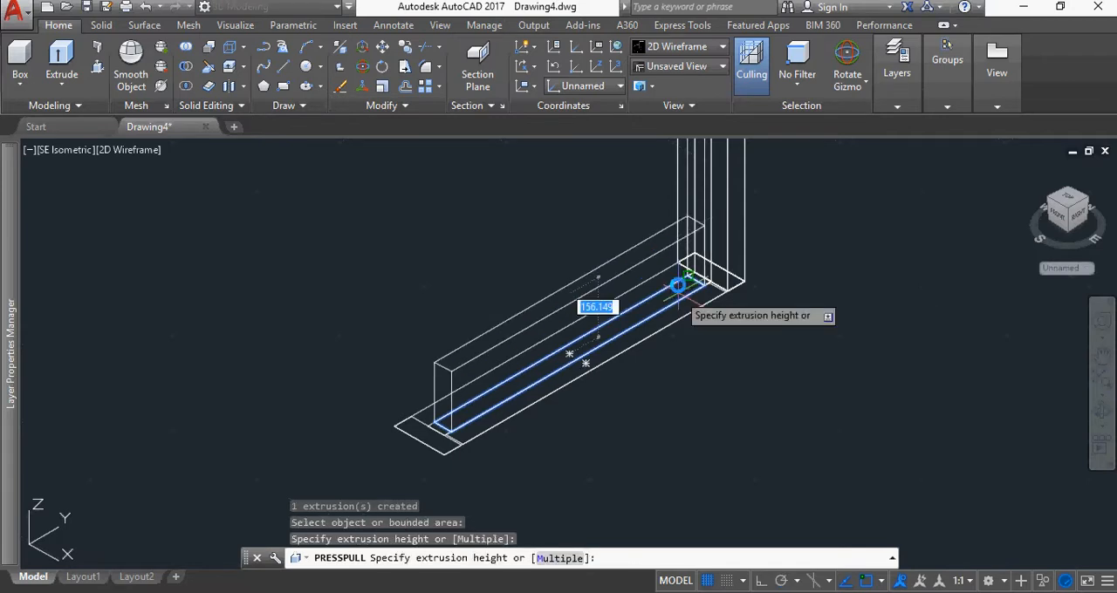
pyautogui.write('20')
pyautogui.press('Return')
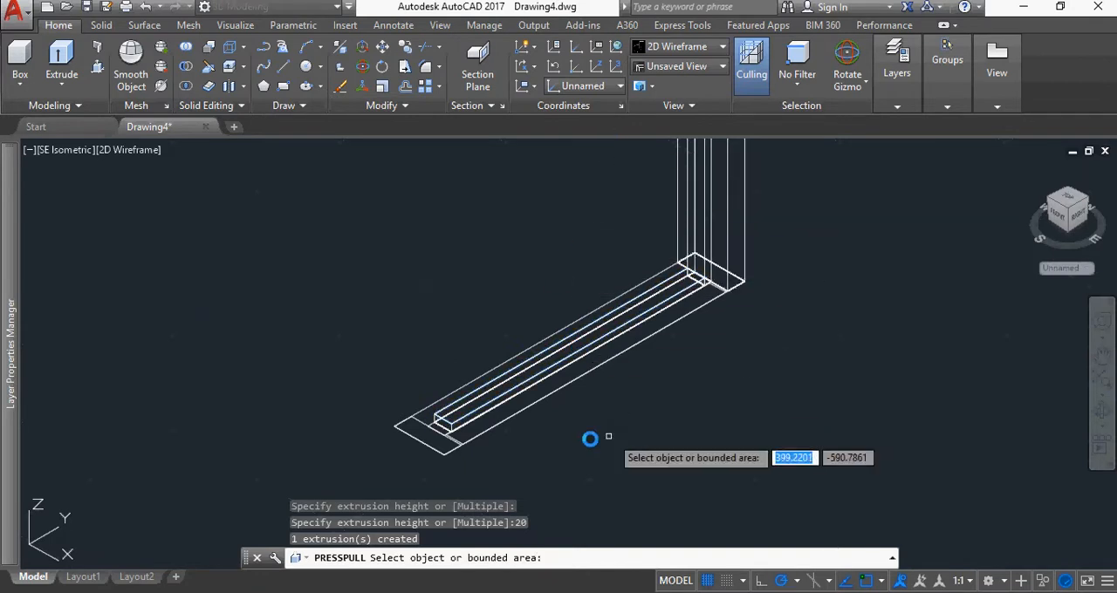
# Presspull the near 50 by 20 block and the near end piece to a height of 1950 each
pyautogui.click(443, 427)
pyautogui.write('1950')
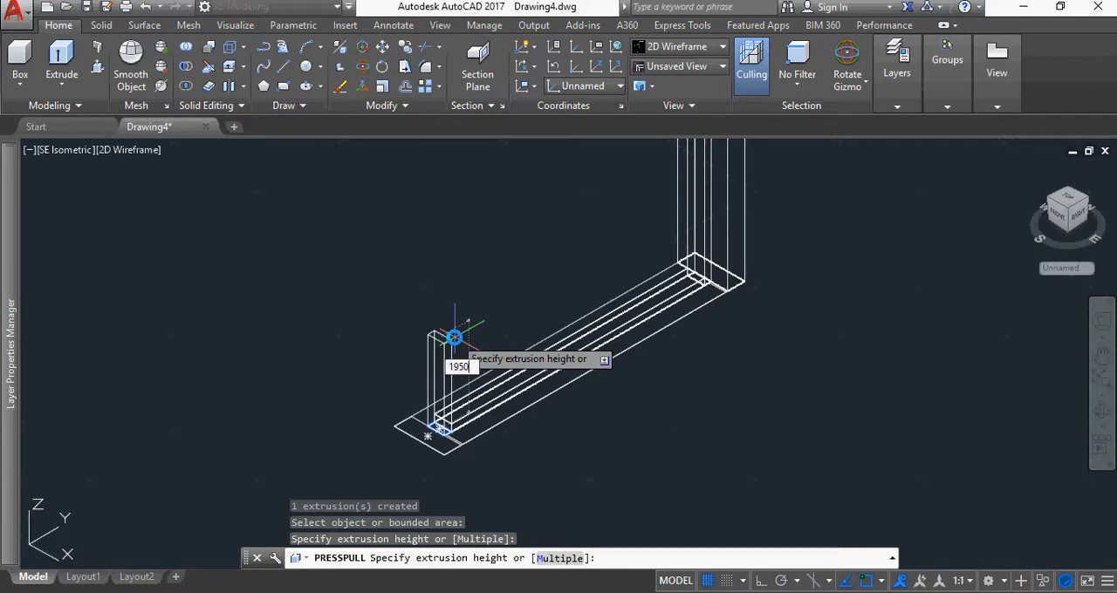
pyautogui.press('Return')
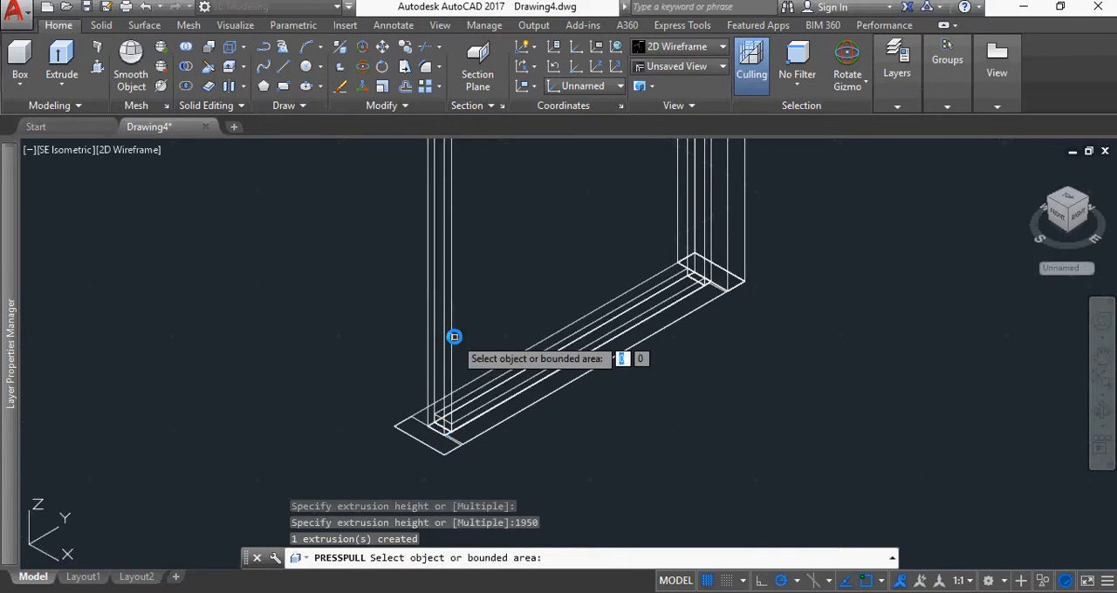
pyautogui.click(428, 436)
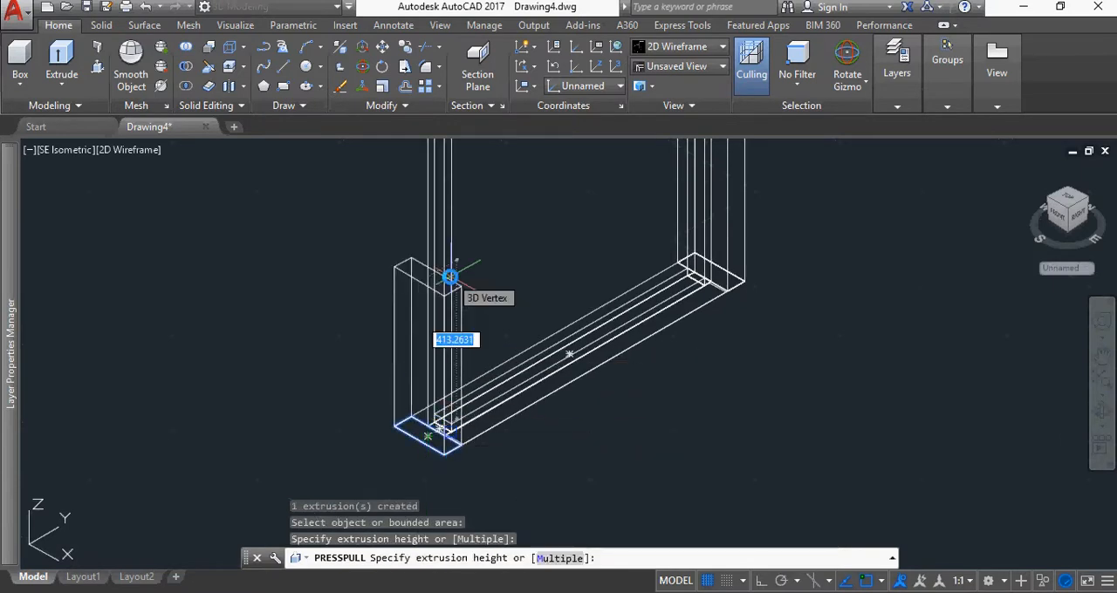
pyautogui.write('1950')
pyautogui.press('Return')
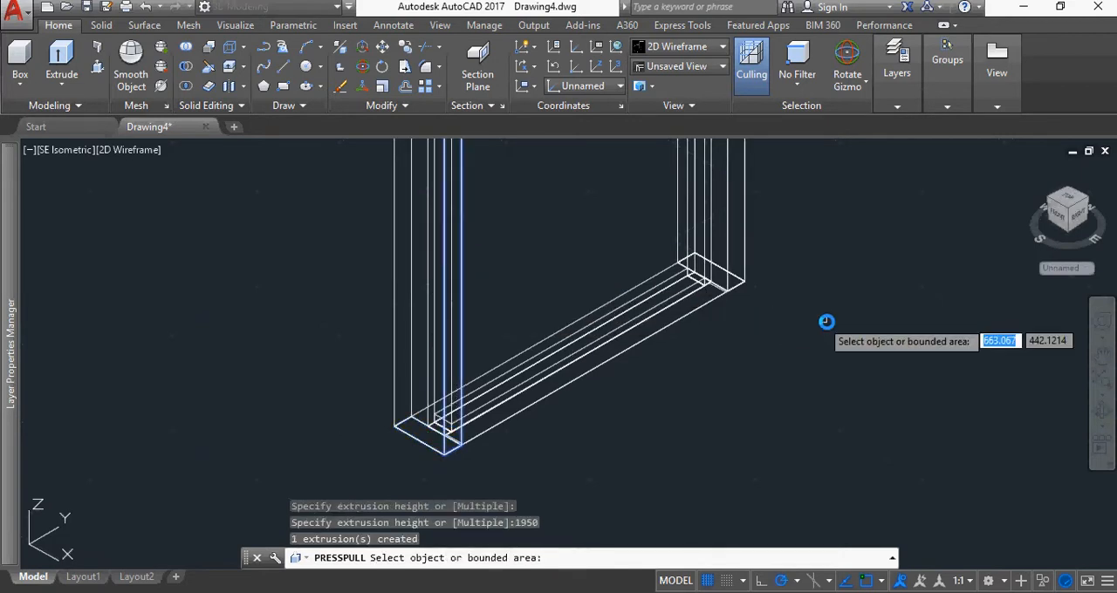
# Change the visual style to Conceptual and leave the Presspull command
pyautogui.scroll(-4, 842, 321)
pyautogui.moveTo(872, 212); pyautogui.dragTo(770, 340, button='middle')
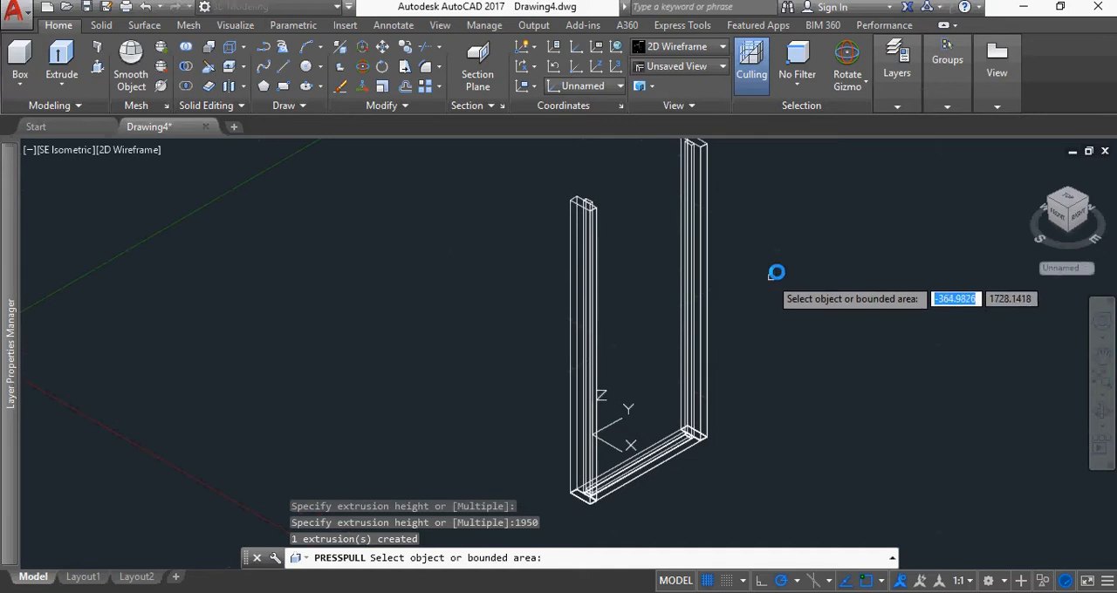
pyautogui.scroll(-2, 739, 338)
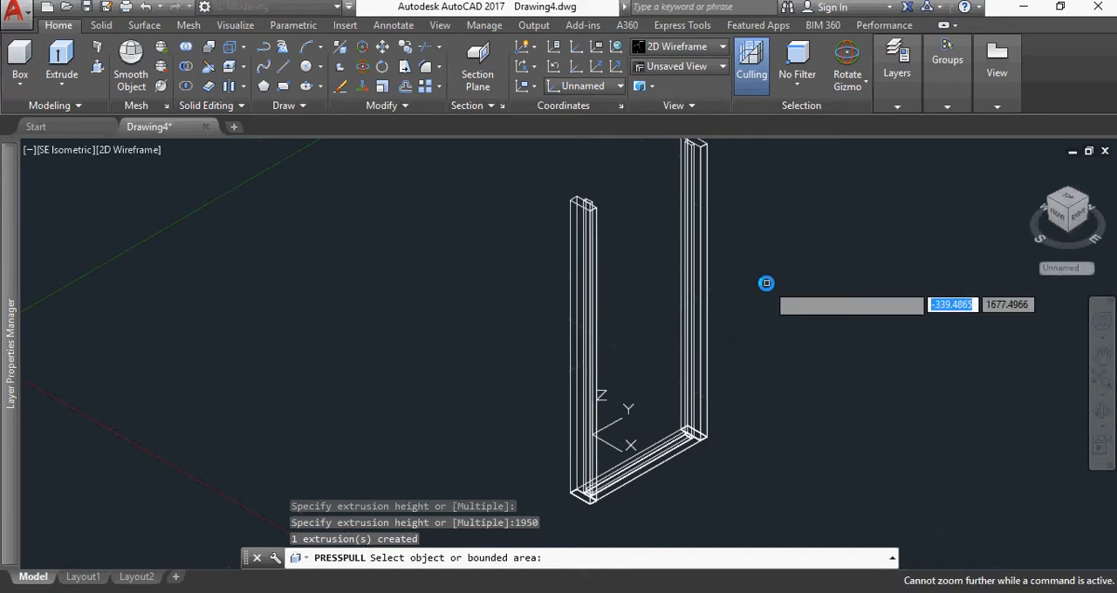
pyautogui.moveTo(765, 281); pyautogui.dragTo(735, 287, button='middle')
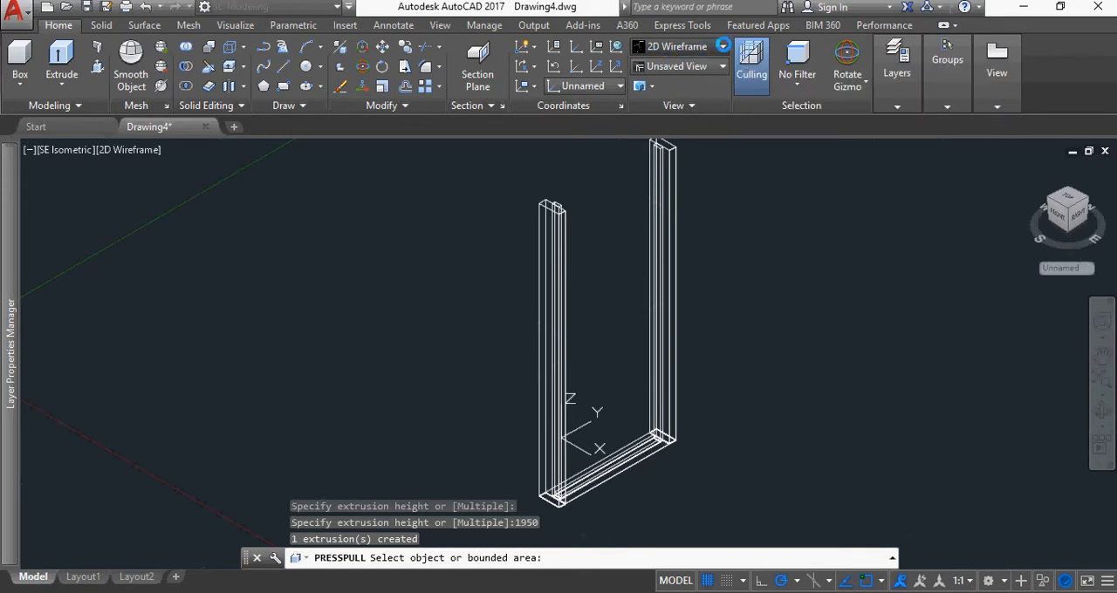
pyautogui.click(722, 45)
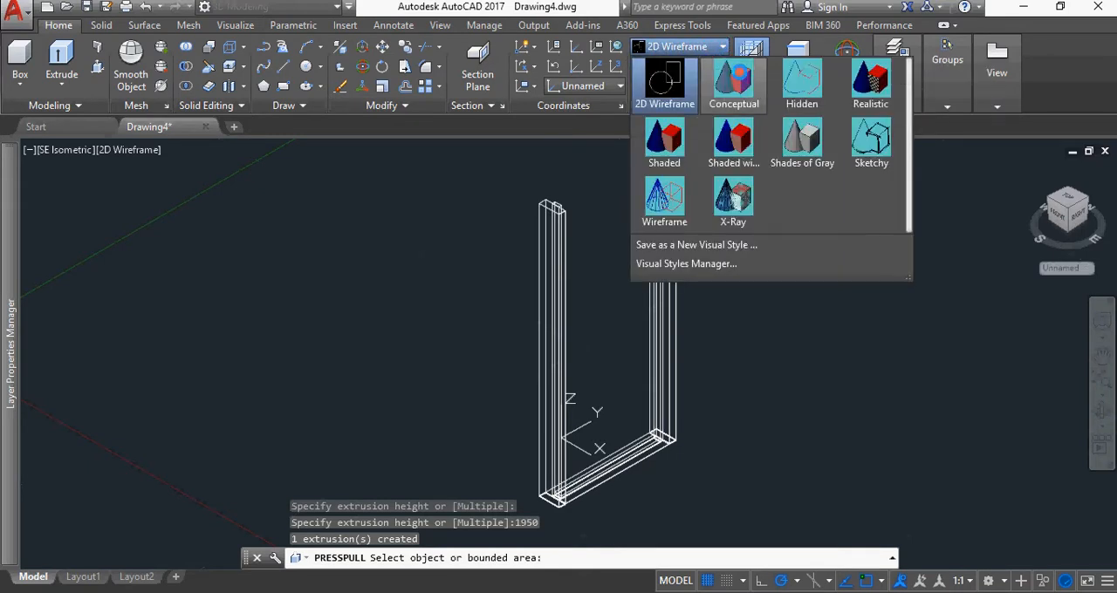
pyautogui.click(733, 83)
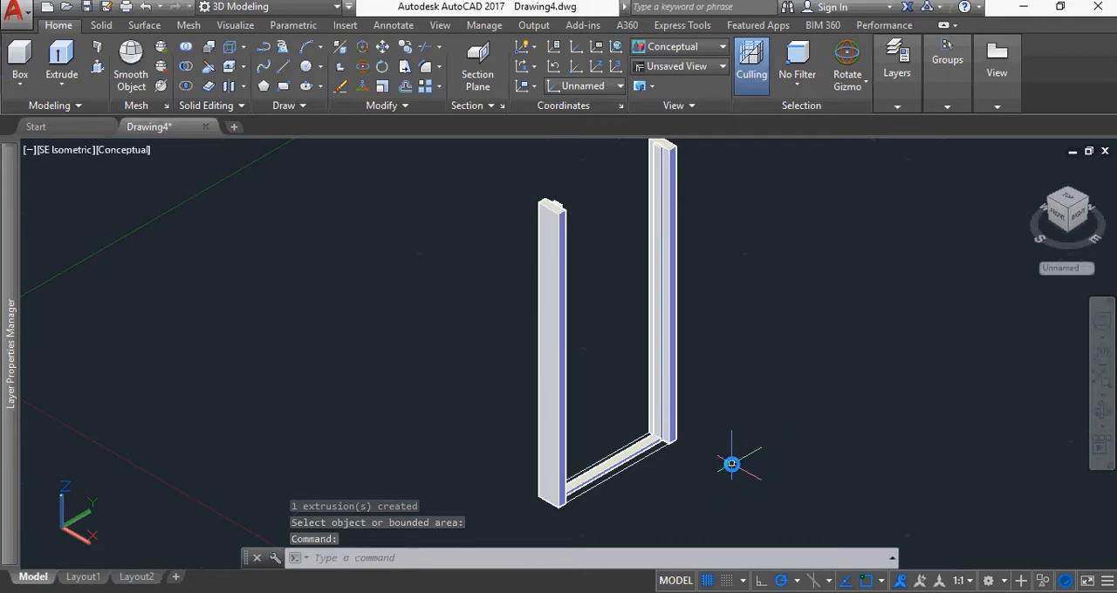
pyautogui.press('Escape')
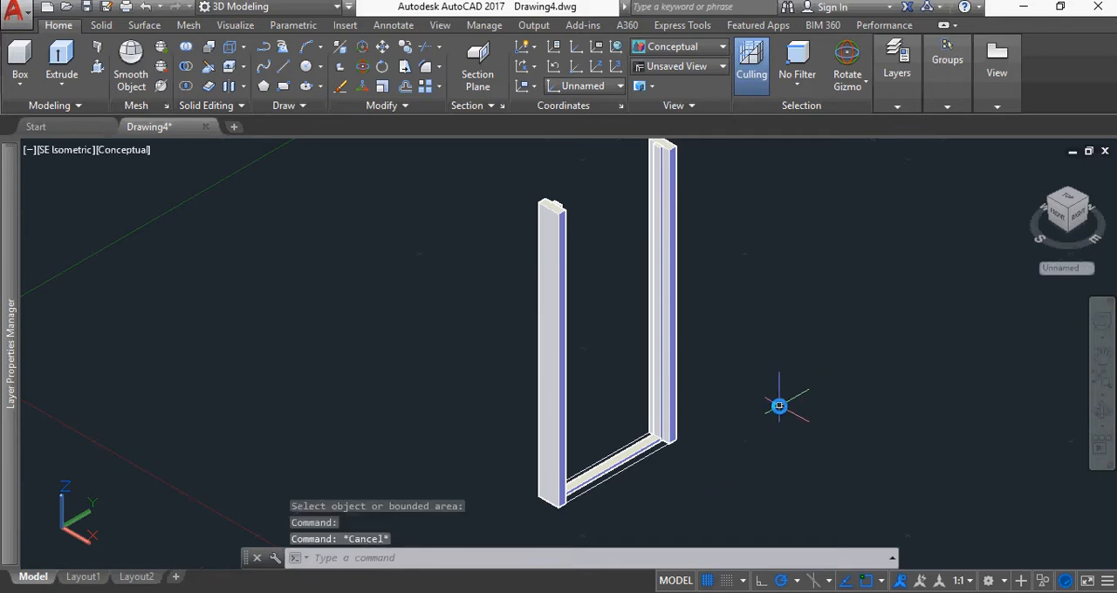
# Move the 20-high strip solid 1950 upward along the Z axis with the Move Gizmo
pyautogui.click(630, 452)
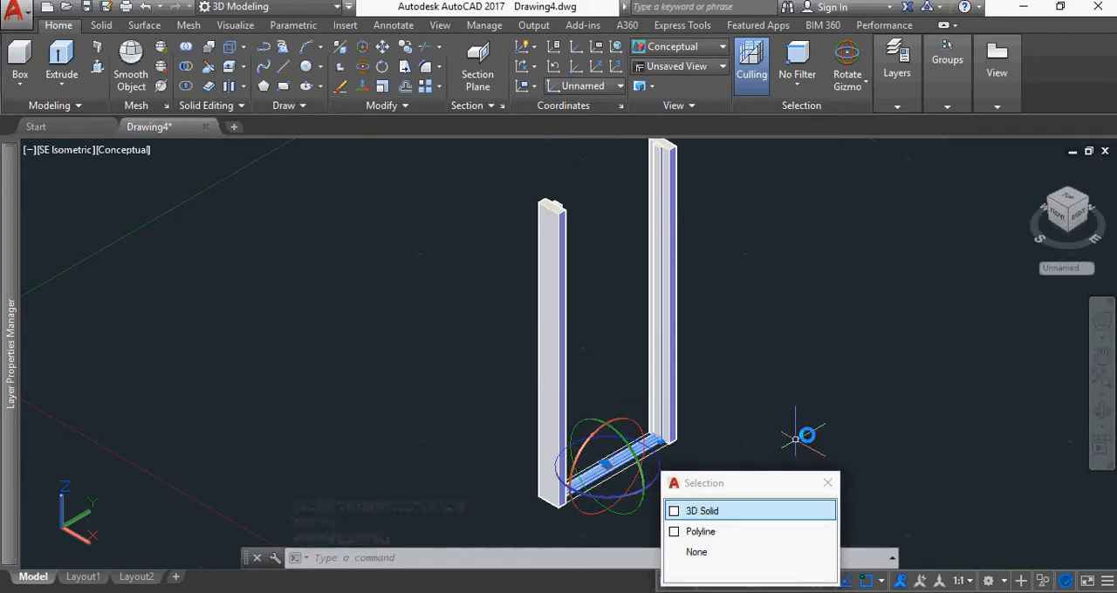
pyautogui.click(849, 85)
pyautogui.click(852, 123)
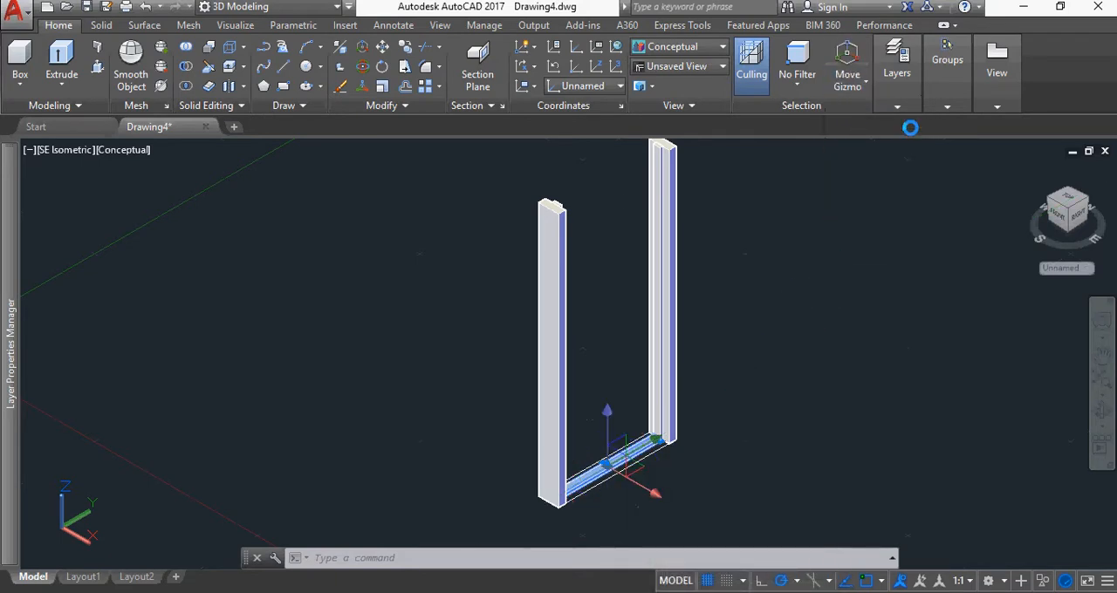
pyautogui.click(607, 441)
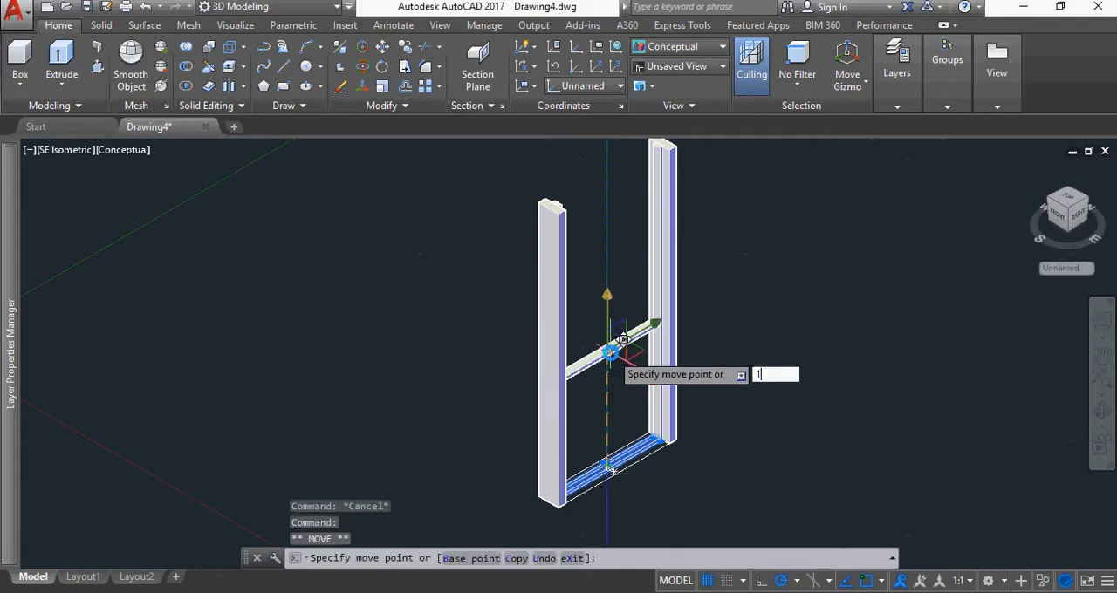
pyautogui.press('Return')
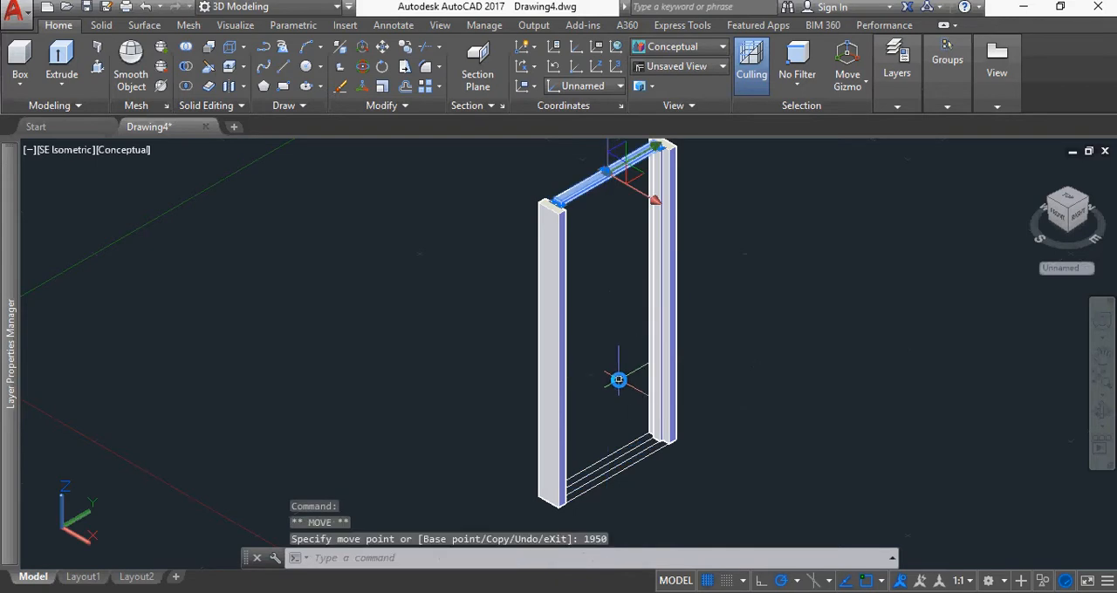
pyautogui.press('Escape')
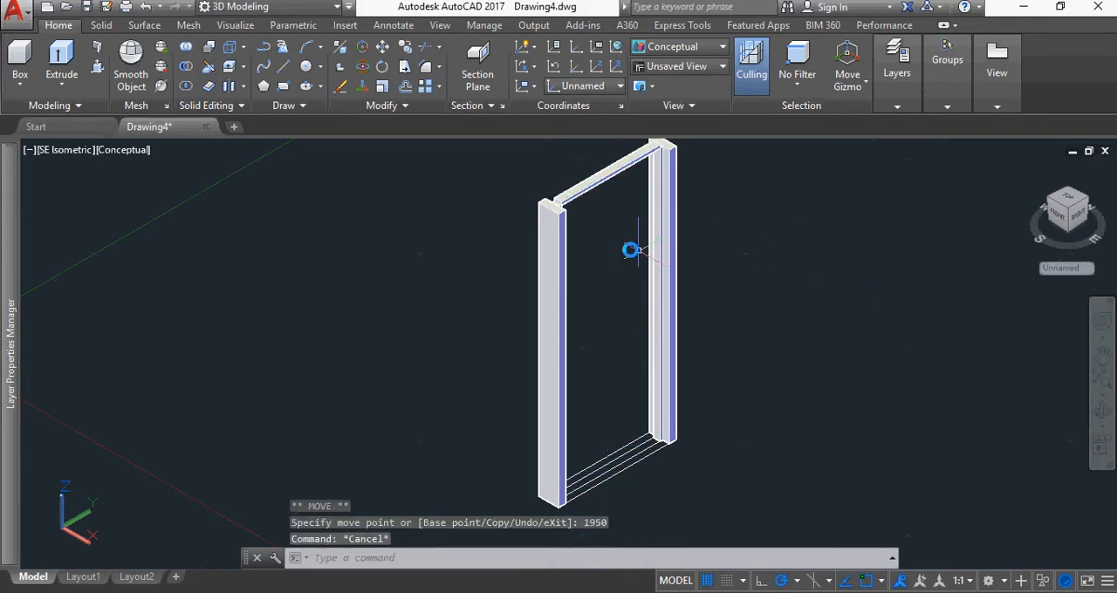
# Move the top strip solid between the posts 20 downward along the Z axis with the Move Gizmo
pyautogui.scroll(5, 599, 219)
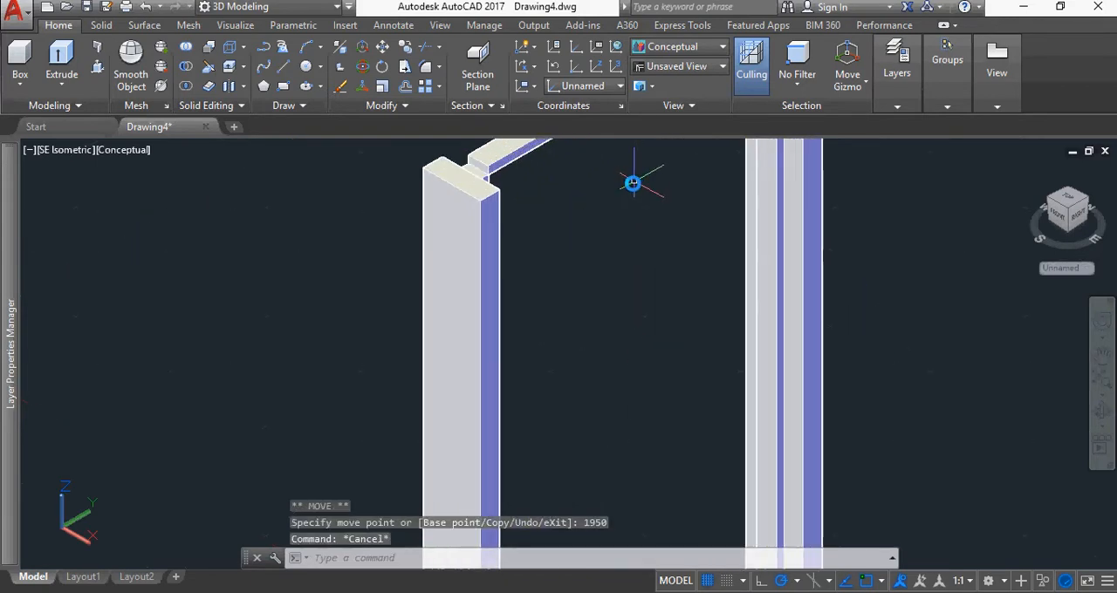
pyautogui.scroll(-2, 638, 180)
pyautogui.moveTo(812, 209); pyautogui.dragTo(787, 284, button='middle')
pyautogui.press('Escape')
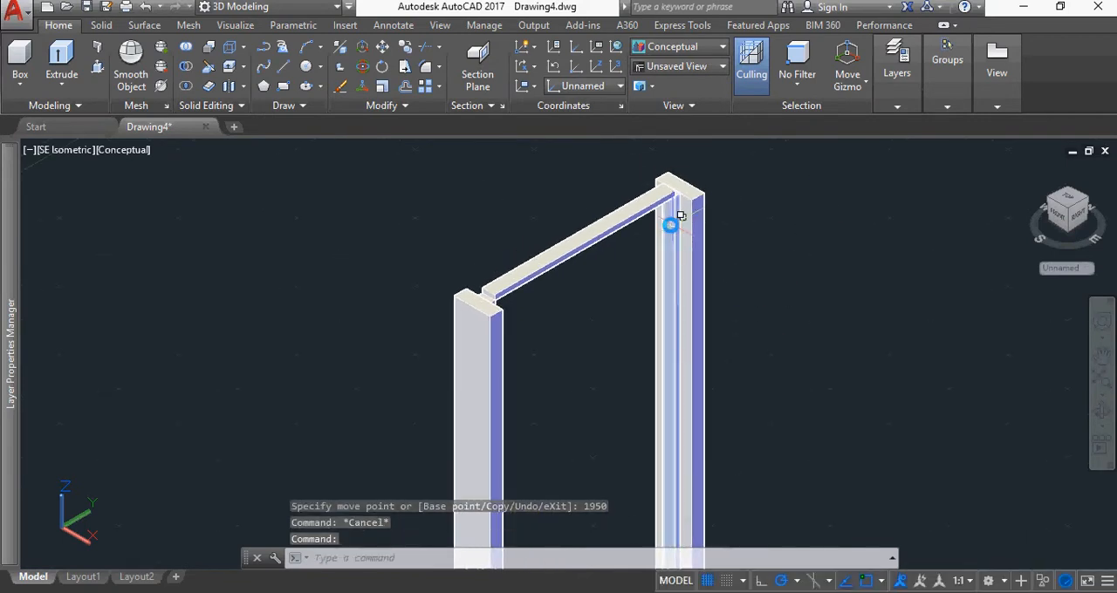
pyautogui.scroll(4, 654, 225)
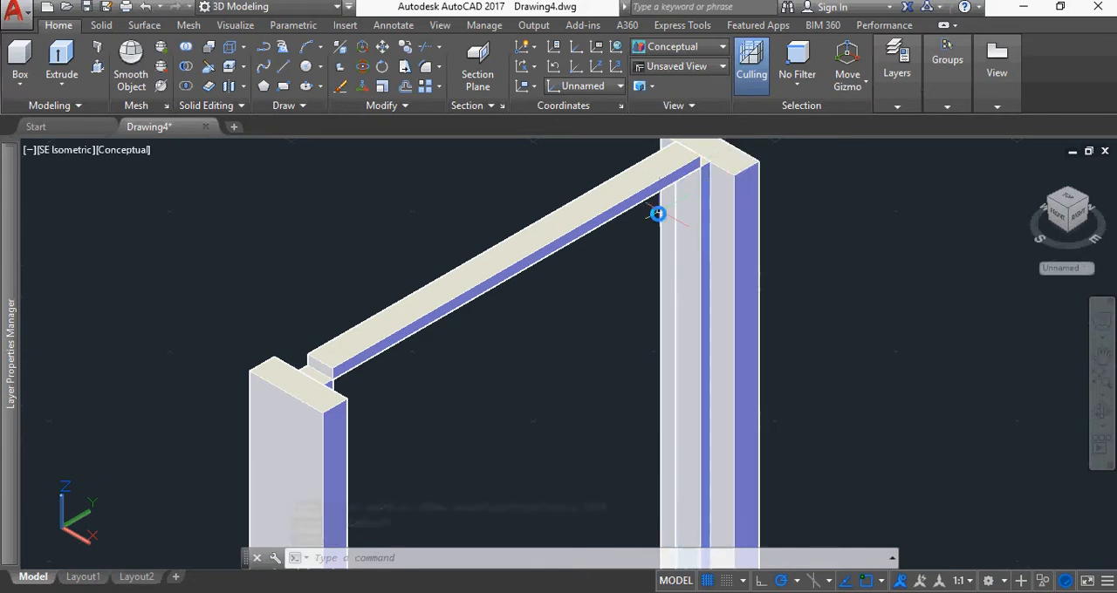
pyautogui.moveTo(653, 232); pyautogui.dragTo(604, 281, button='middle')
pyautogui.scroll(5, 615, 235)
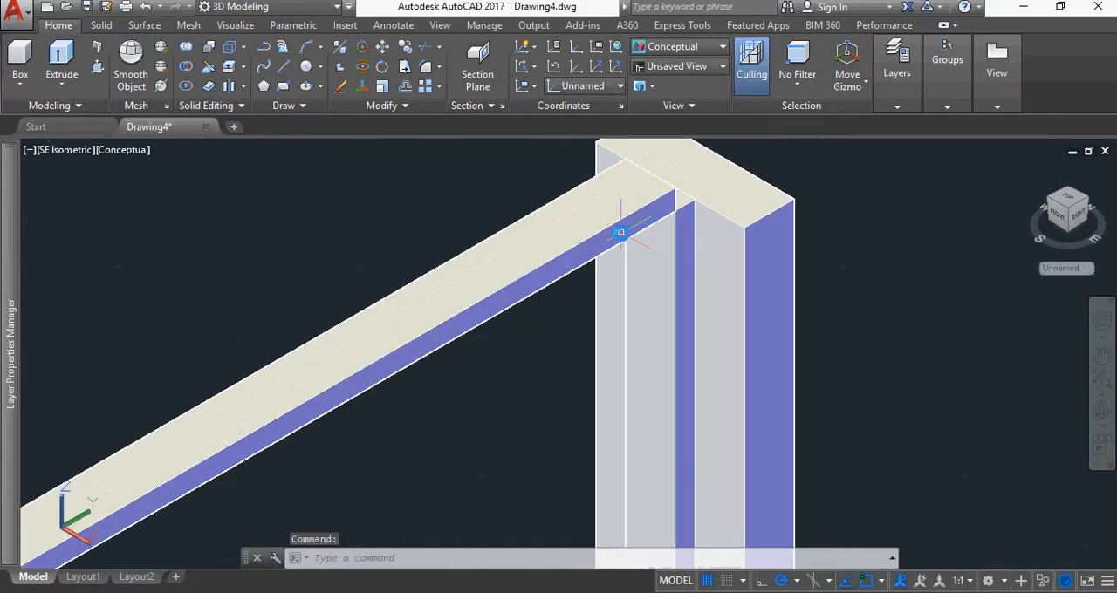
pyautogui.click(605, 222)
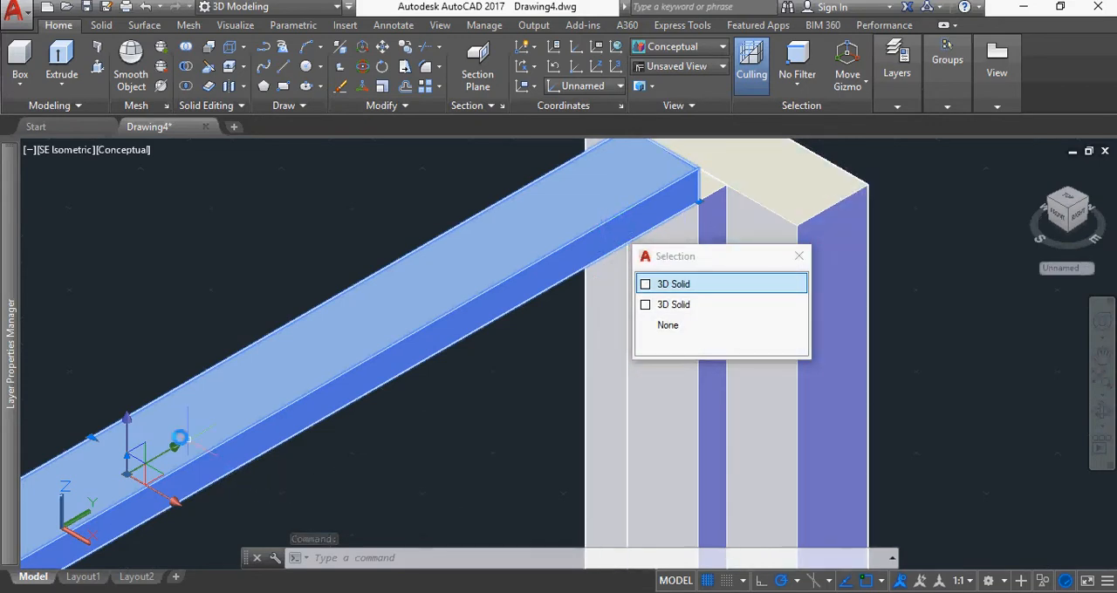
pyautogui.click(125, 418)
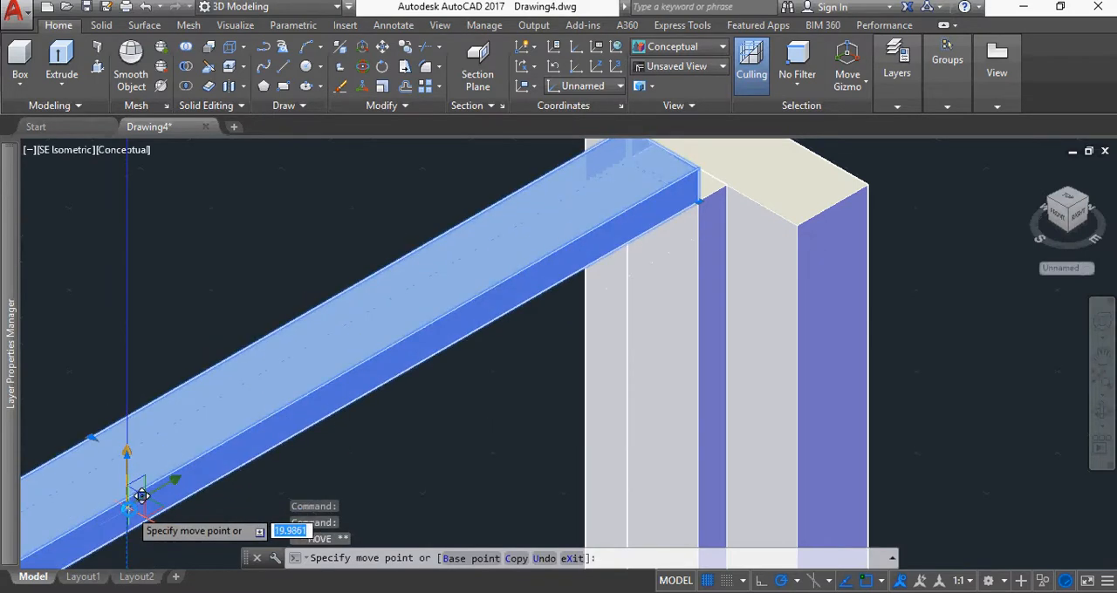
pyautogui.write('20')
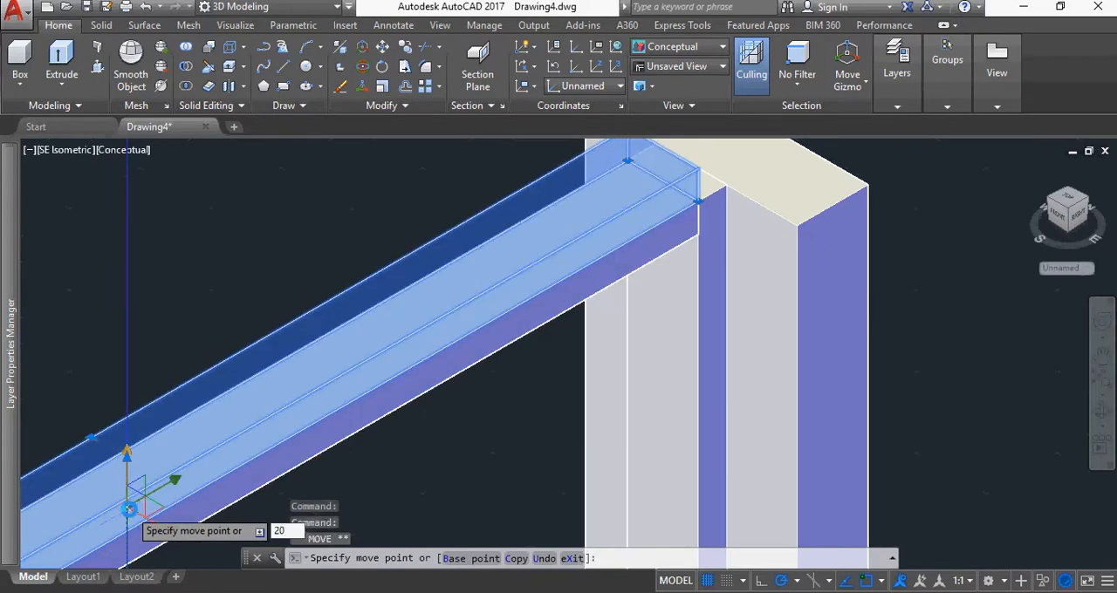
pyautogui.press('Return')
pyautogui.press('Escape')
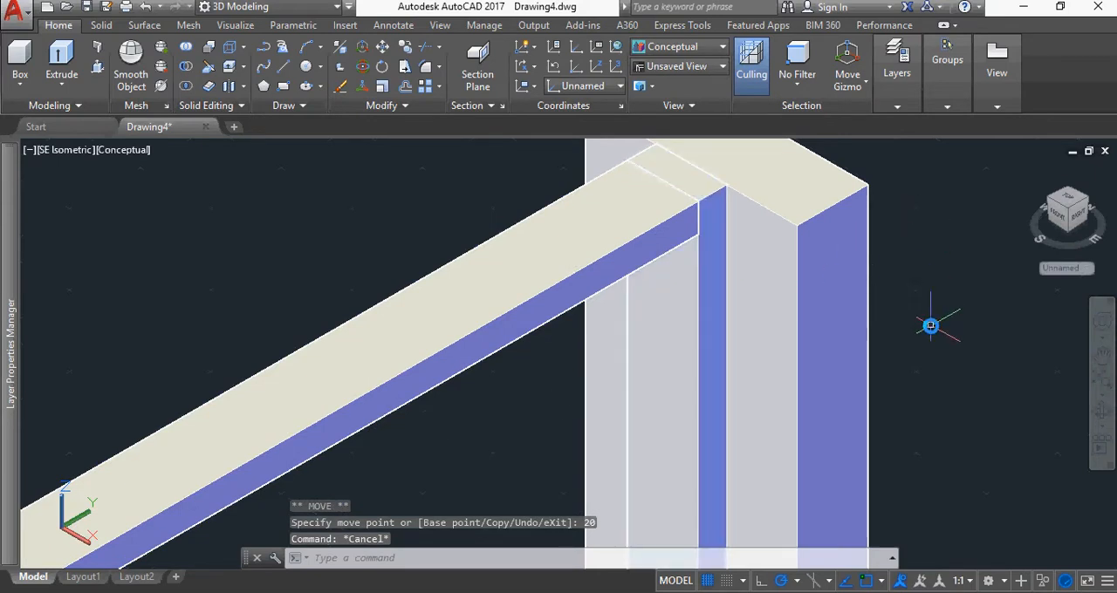
# Presspull the outer rectangle at the base of the frame to a height of 50
pyautogui.scroll(-5, 932, 328)
pyautogui.moveTo(940, 359); pyautogui.dragTo(706, 196, button='middle')
pyautogui.scroll(-3, 767, 301)
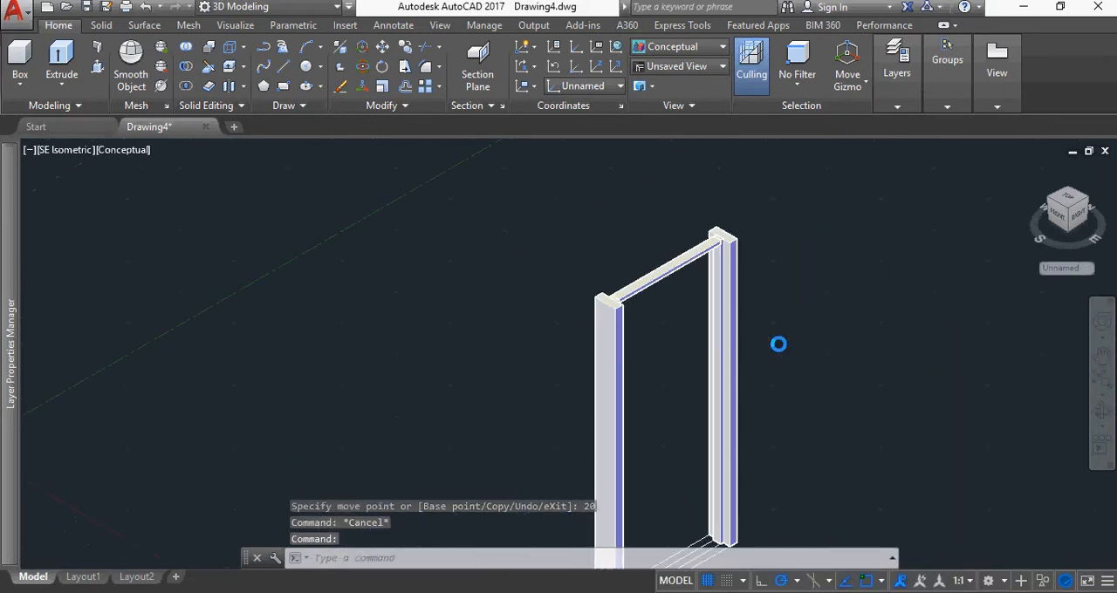
pyautogui.moveTo(791, 344); pyautogui.dragTo(771, 197, button='middle')
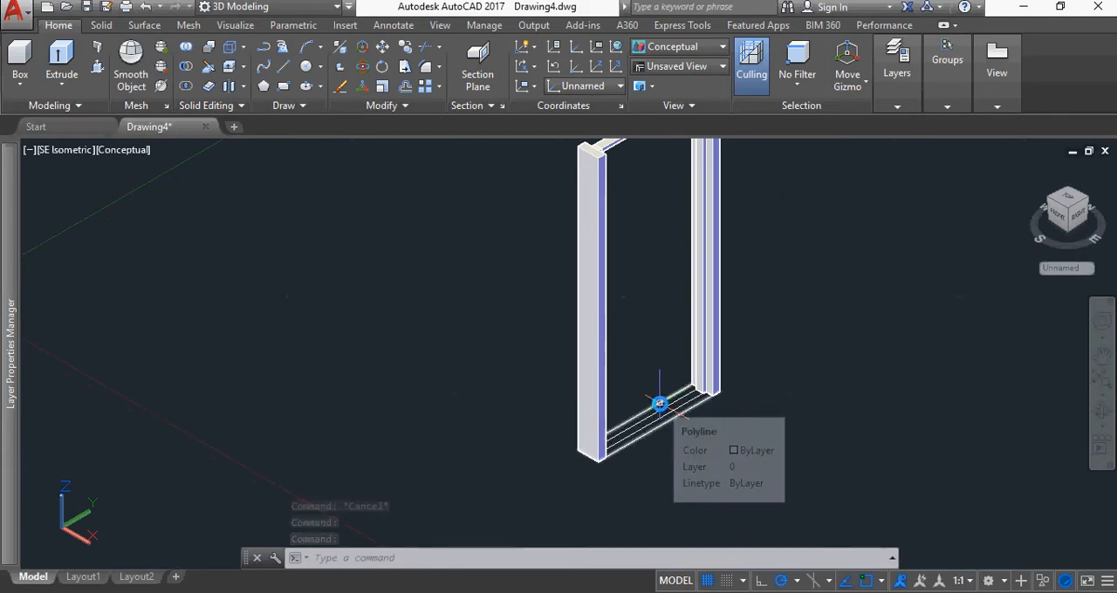
pyautogui.click(97, 66)
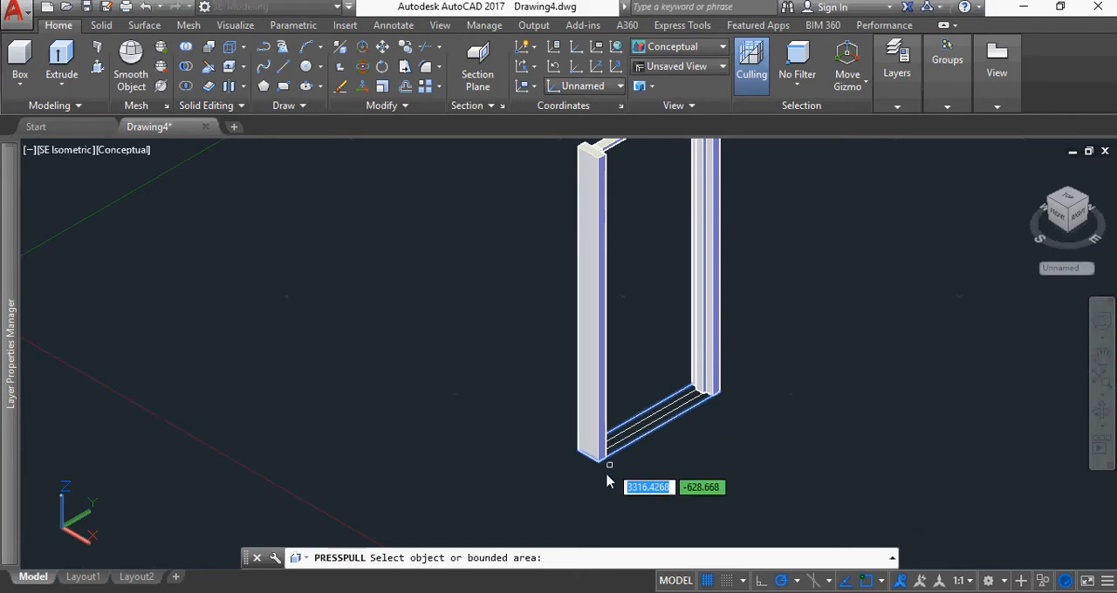
pyautogui.click(621, 425)
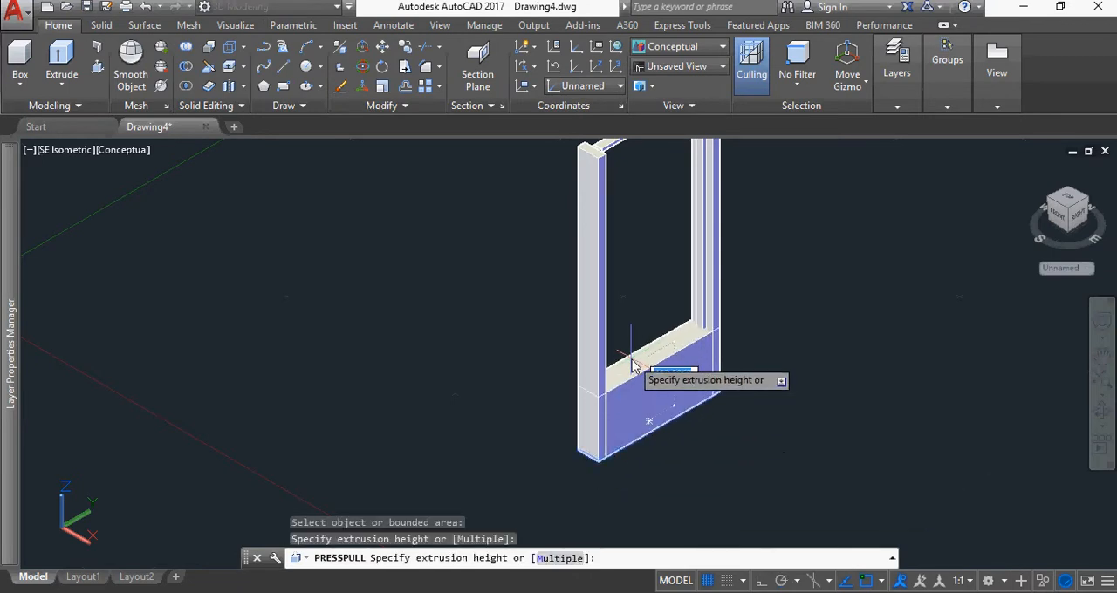
pyautogui.write('50')
pyautogui.press('Return')
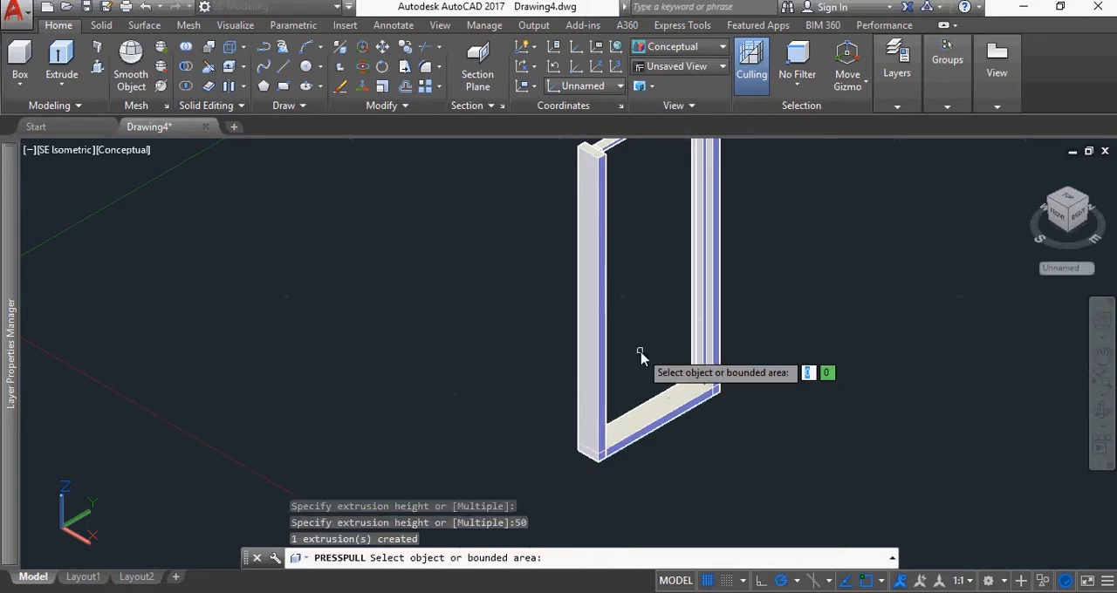
pyautogui.press('Return')
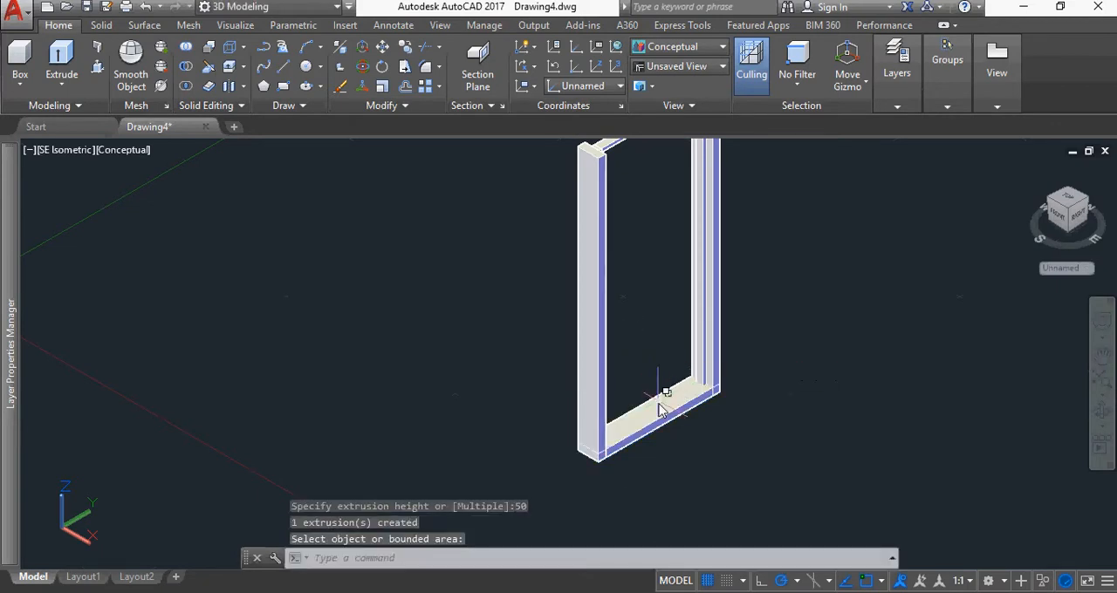
# Move the 50-high base solid 1950 upward along the Z axis to cap the two posts
pyautogui.click(656, 403)
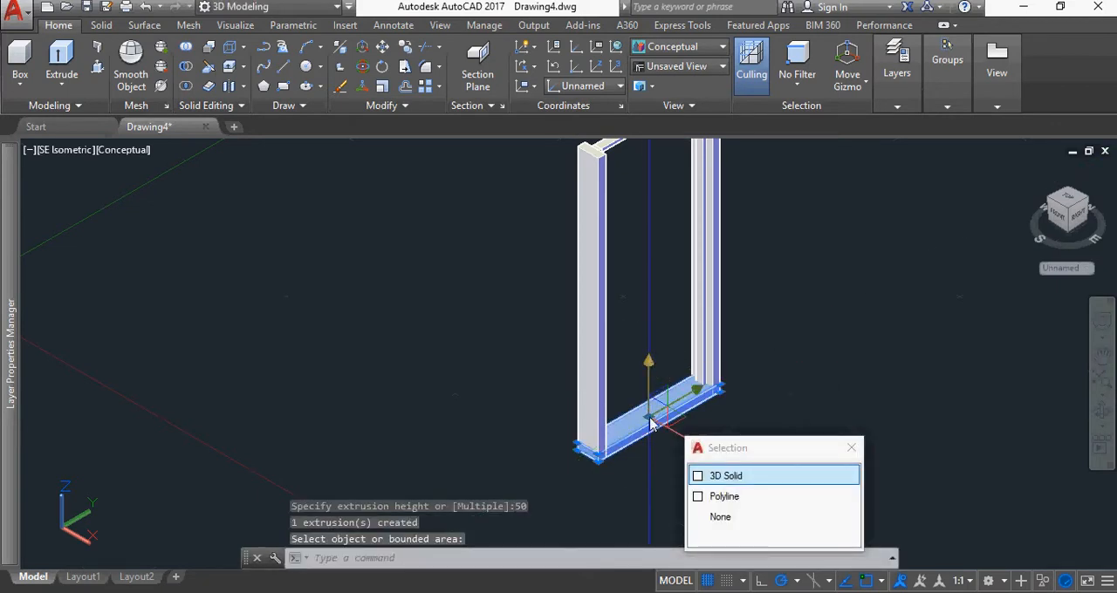
pyautogui.click(651, 423)
pyautogui.write('1950')
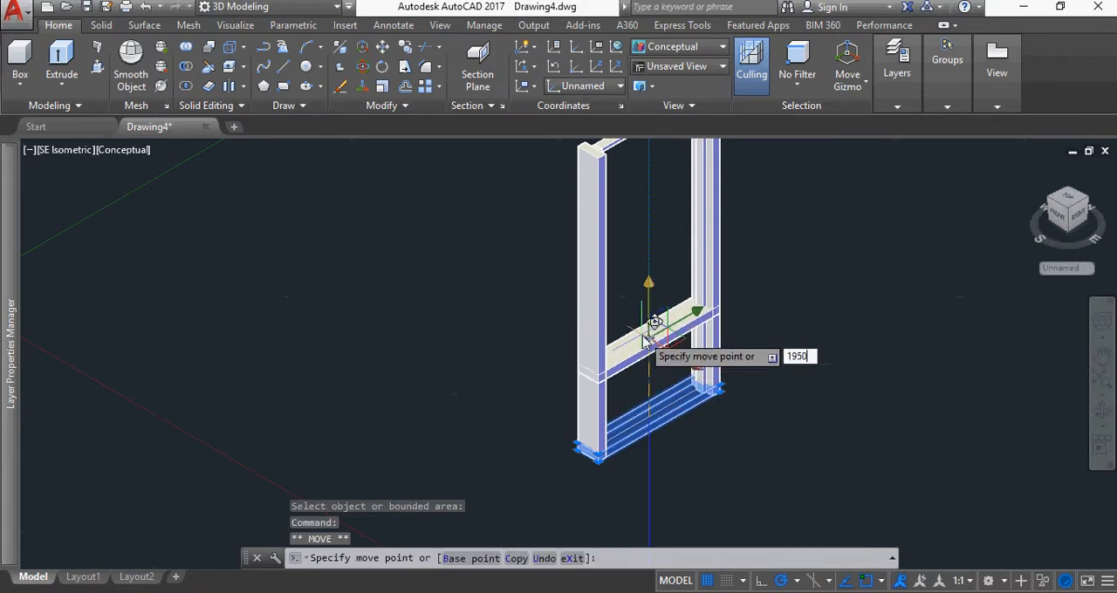
pyautogui.press('Return')
pyautogui.scroll(-2, 659, 234)
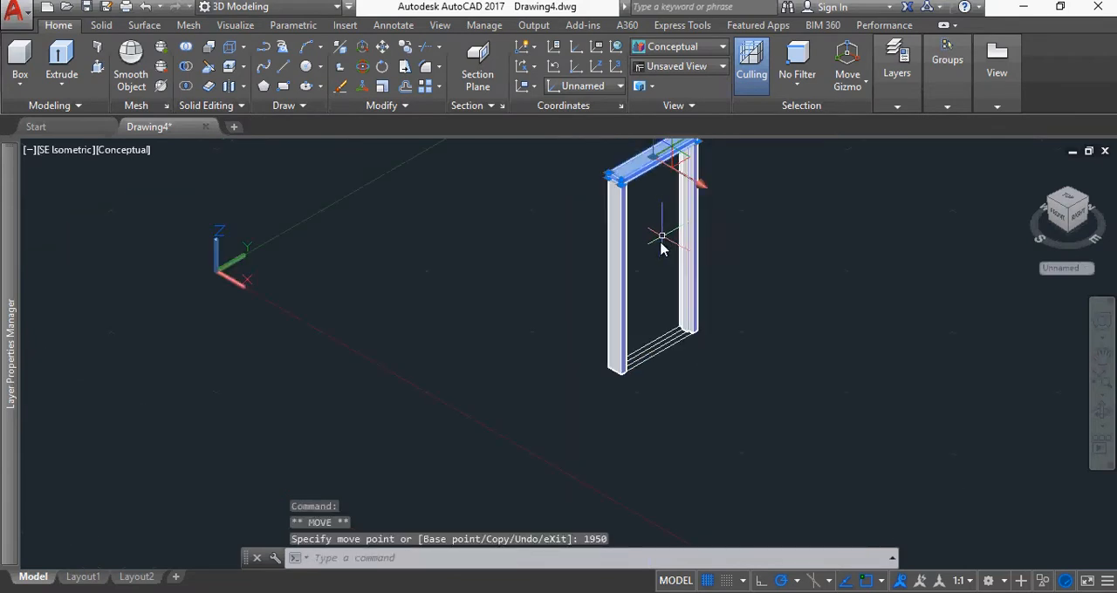
pyautogui.scroll(1, 646, 229)
pyautogui.press('Escape')
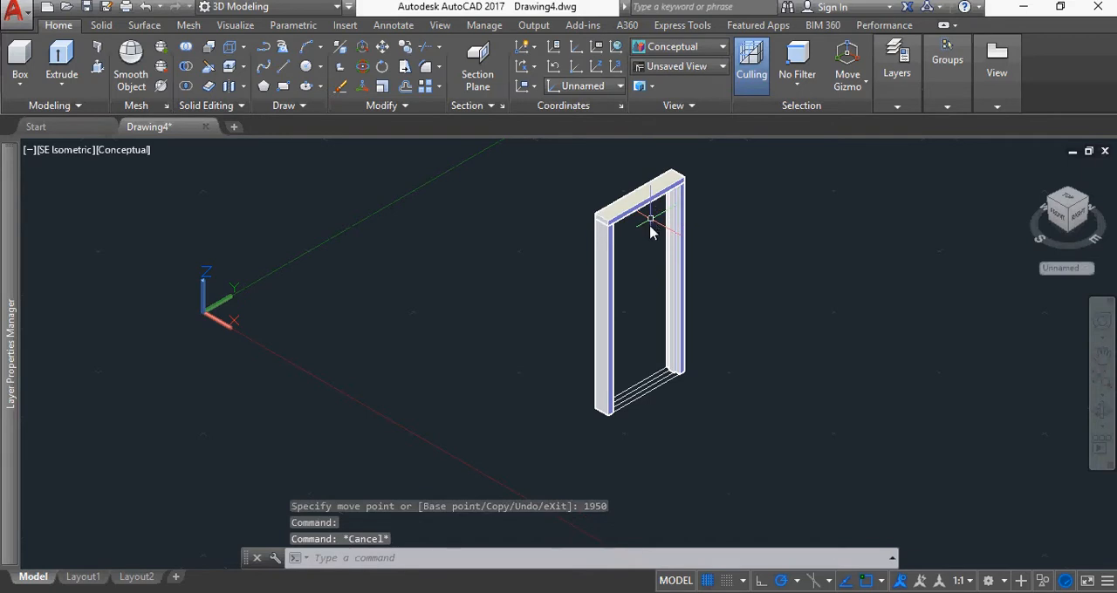
# Presspull the front strip area between the posts to a height of 1945 as the door panel
pyautogui.scroll(6, 702, 384)
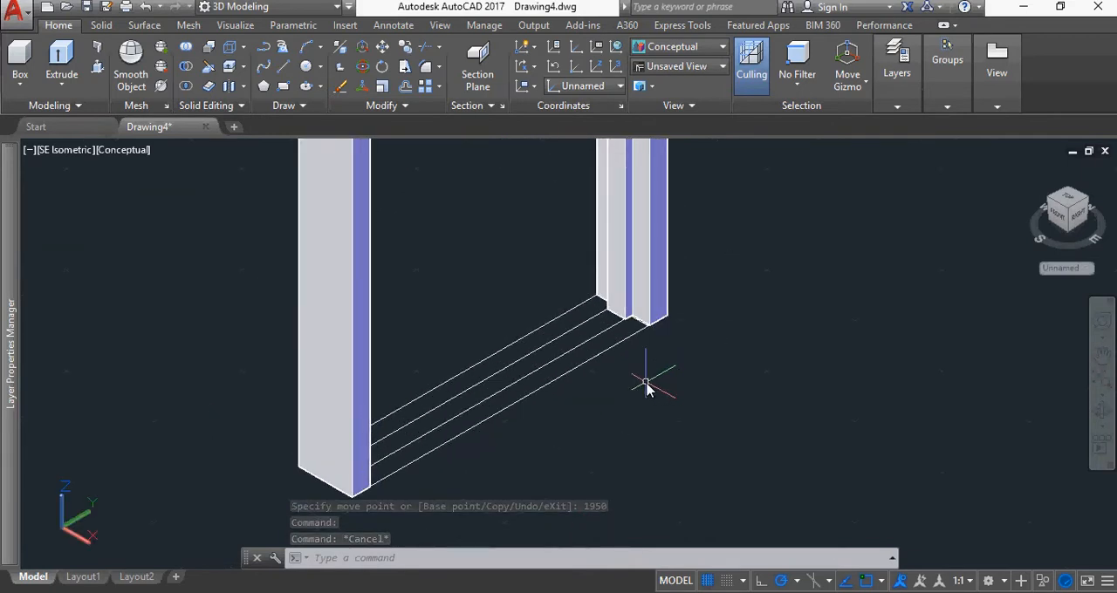
pyautogui.click(99, 68)
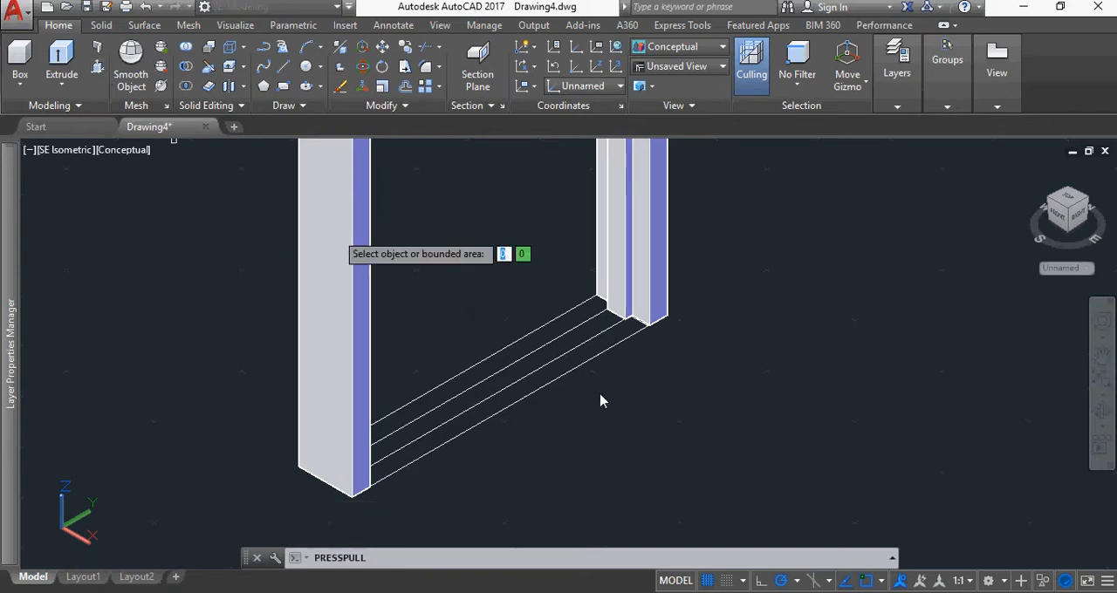
pyautogui.click(566, 367)
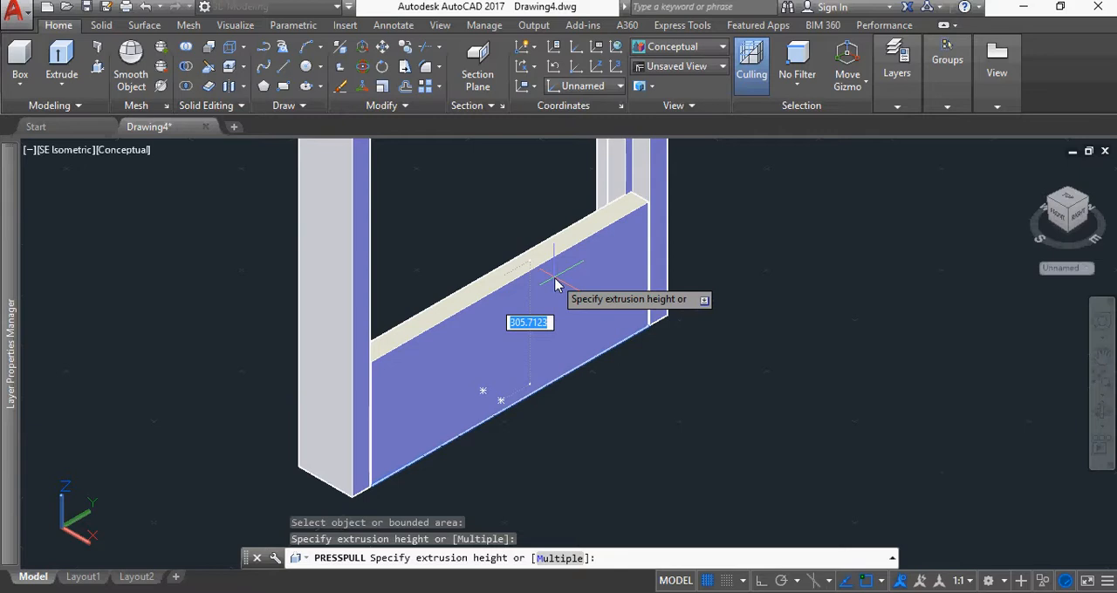
pyautogui.write('1')
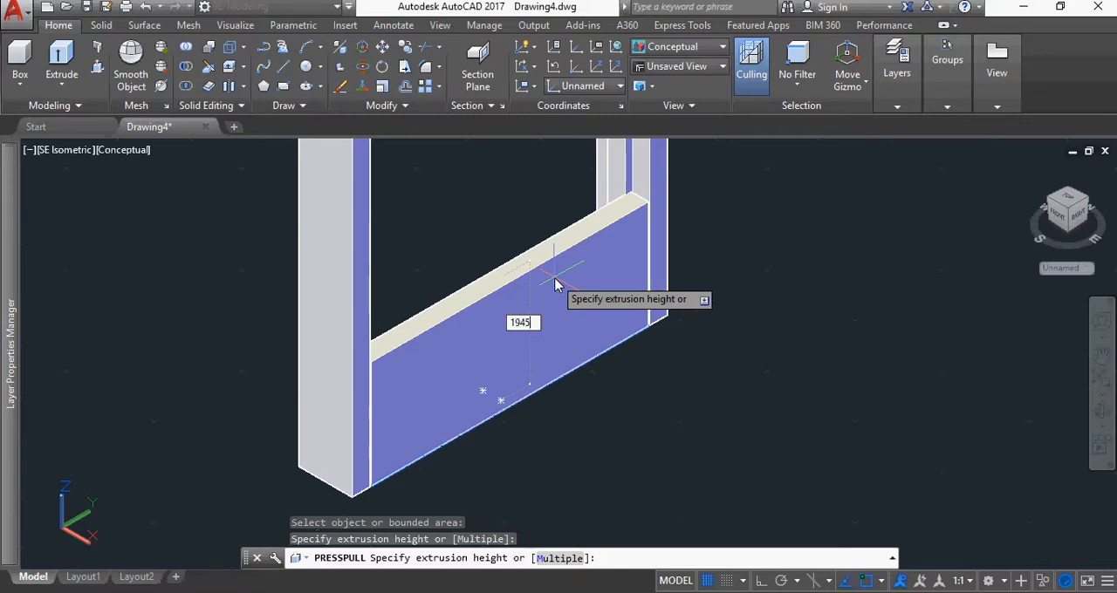
pyautogui.write('945')
pyautogui.press('Return')
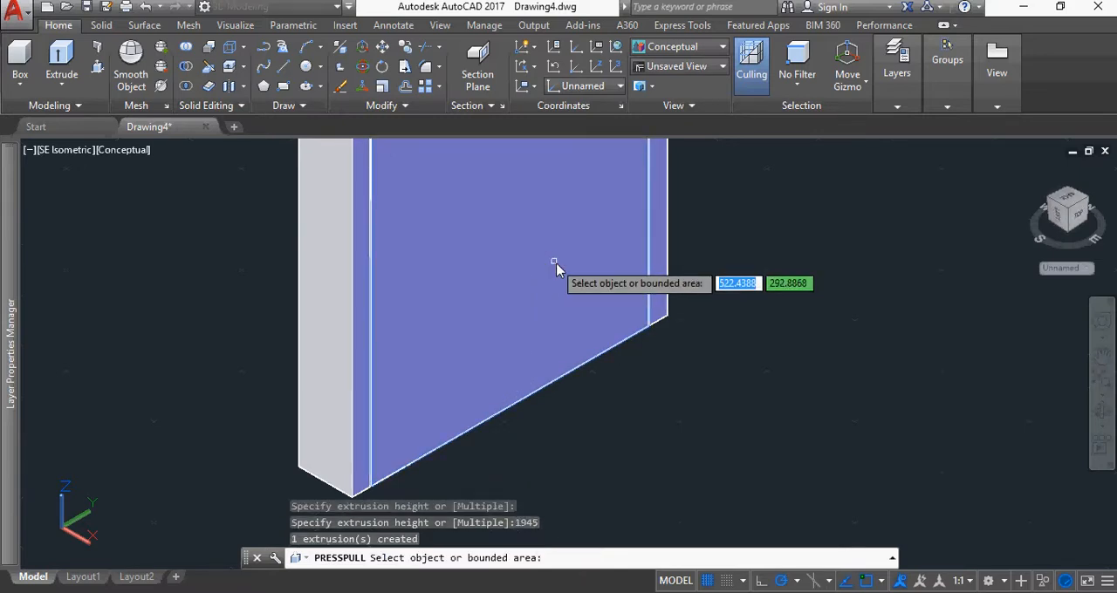
pyautogui.press('Return')
# Move the door panel solid 10 upward along the Z axis with the Move Gizmo
pyautogui.click(559, 253)
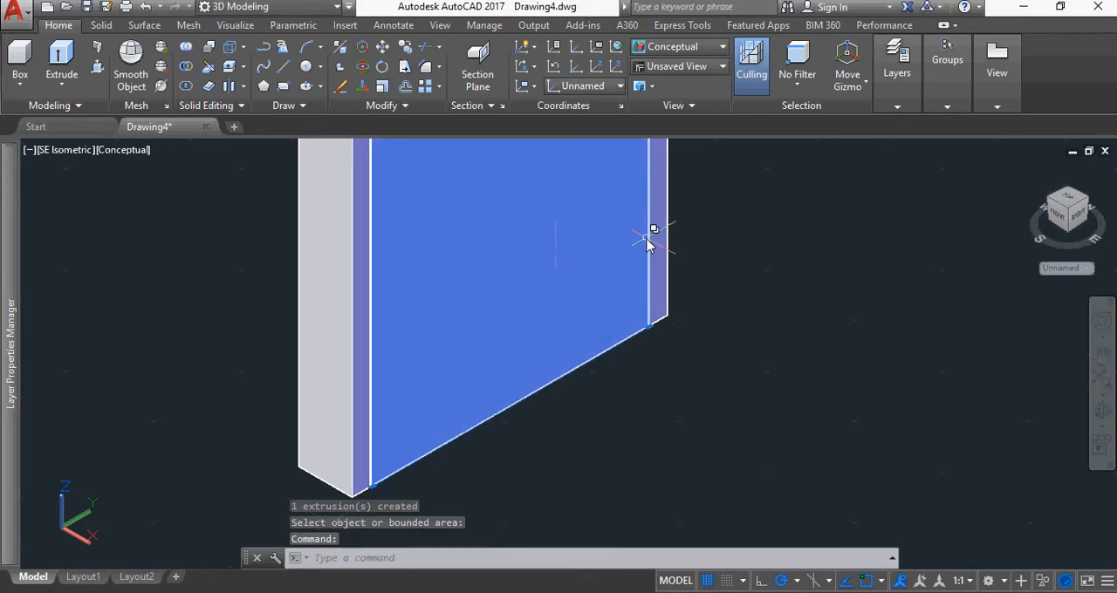
pyautogui.scroll(-5, 643, 236)
pyautogui.scroll(2, 716, 219)
pyautogui.moveTo(716, 220); pyautogui.dragTo(626, 295, button='middle')
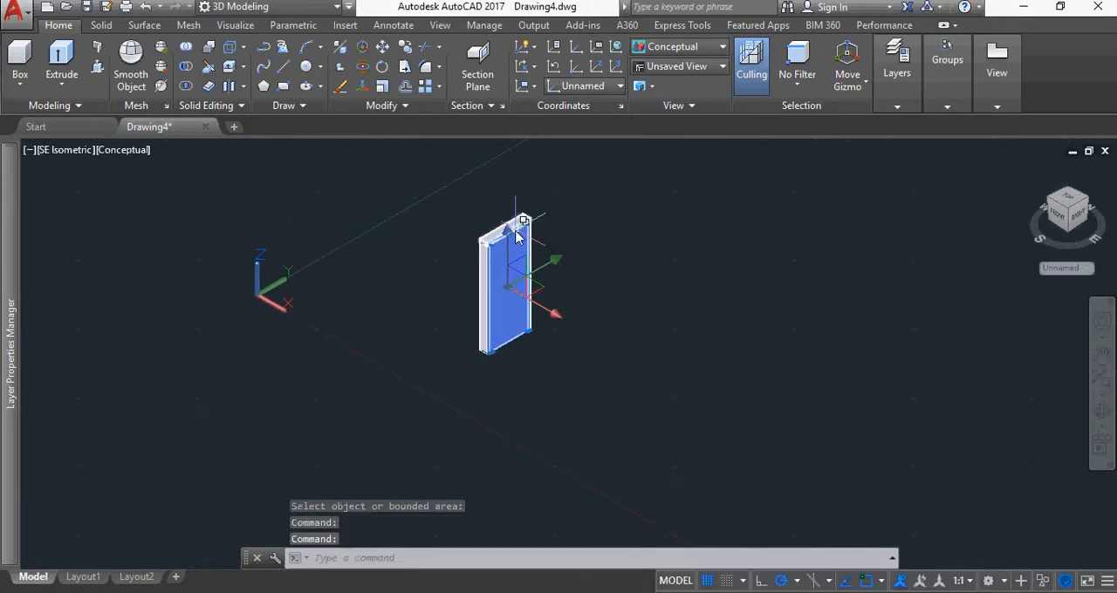
pyautogui.scroll(4, 515, 253)
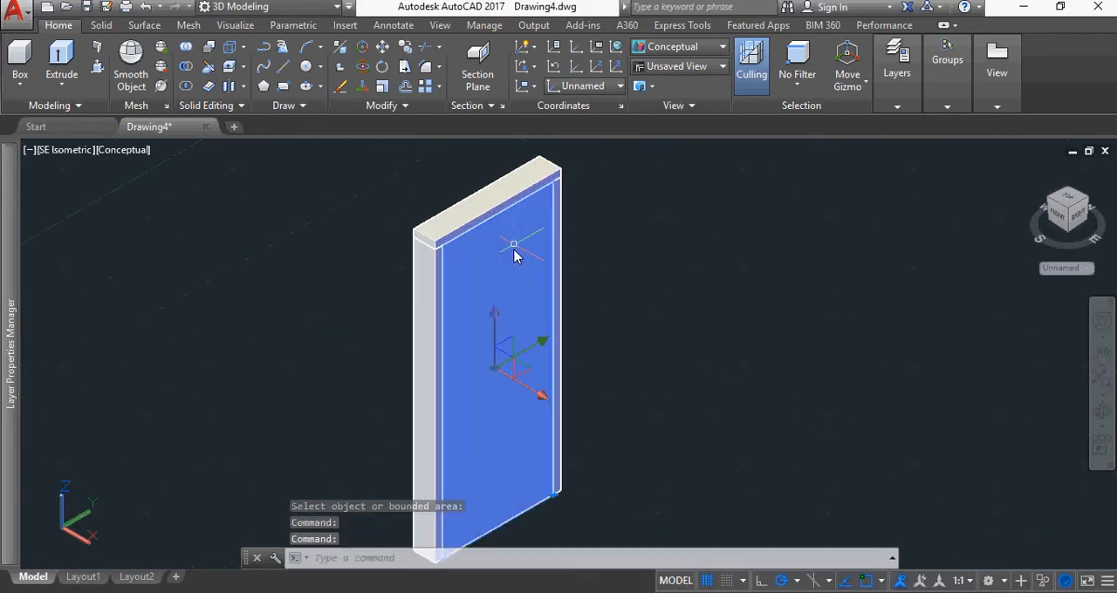
pyautogui.click(495, 319)
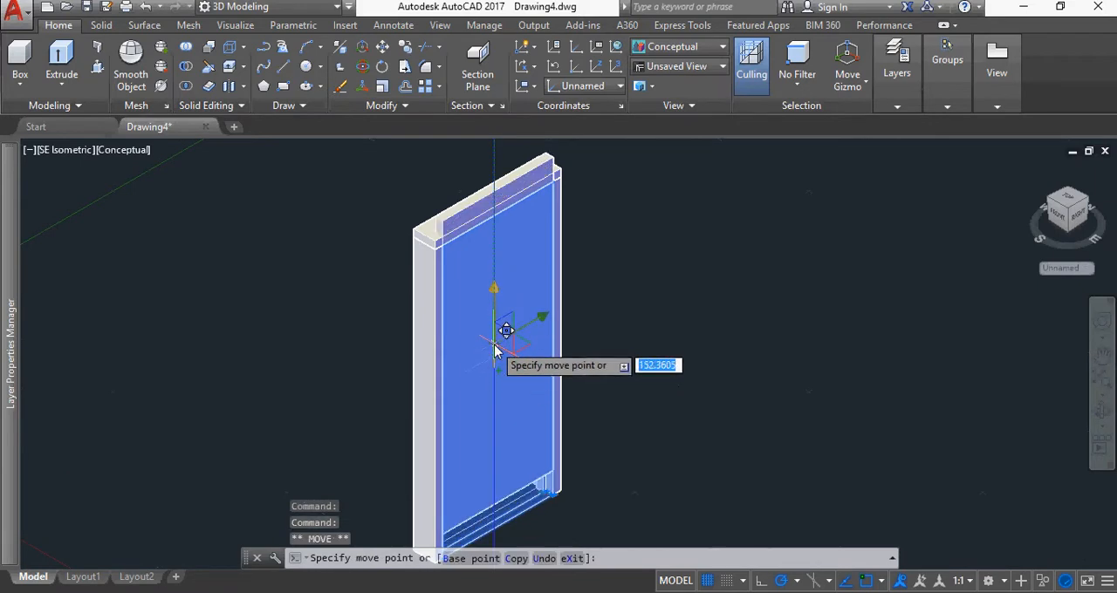
pyautogui.write('10')
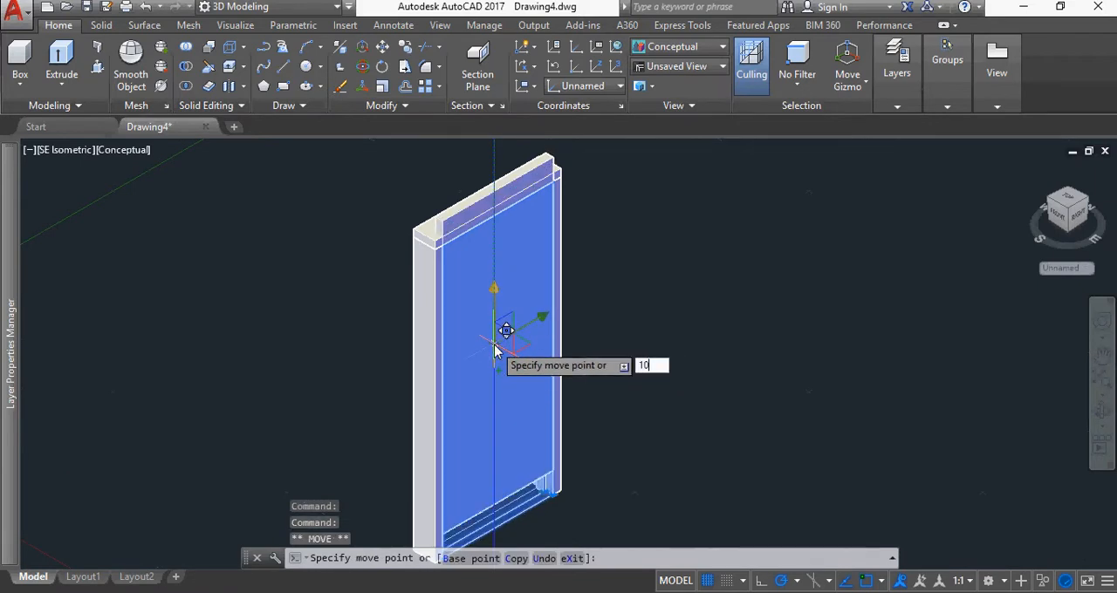
pyautogui.press('Return')
pyautogui.rightClick(498, 351)
pyautogui.press('Escape')
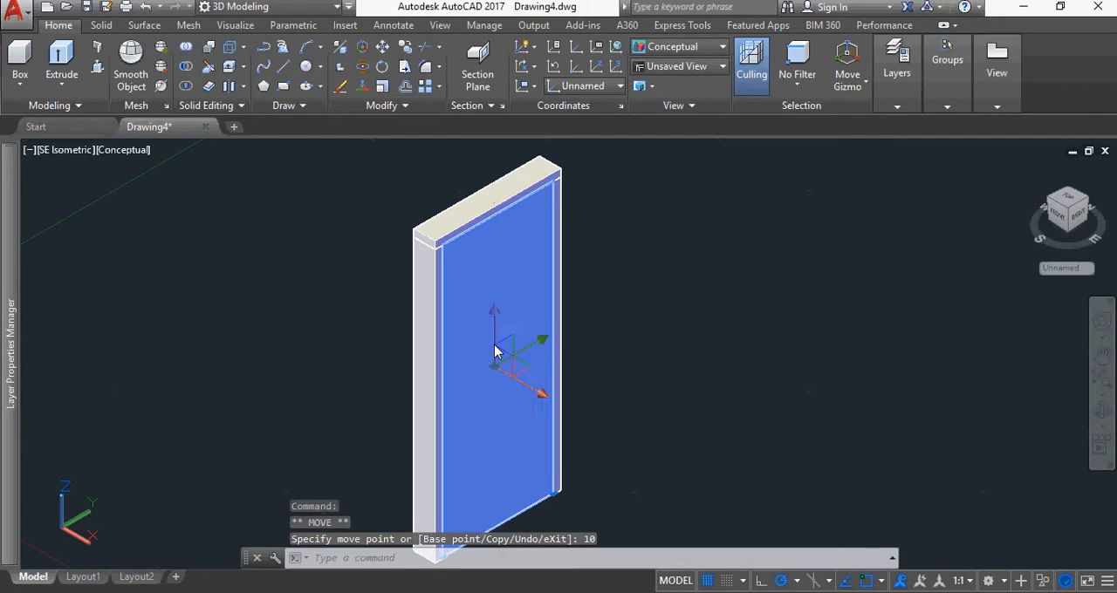
pyautogui.press('Escape')
# Examine the door panel's fit against the frame at its upper and lower corners in the Right view
pyautogui.click(1078, 218)
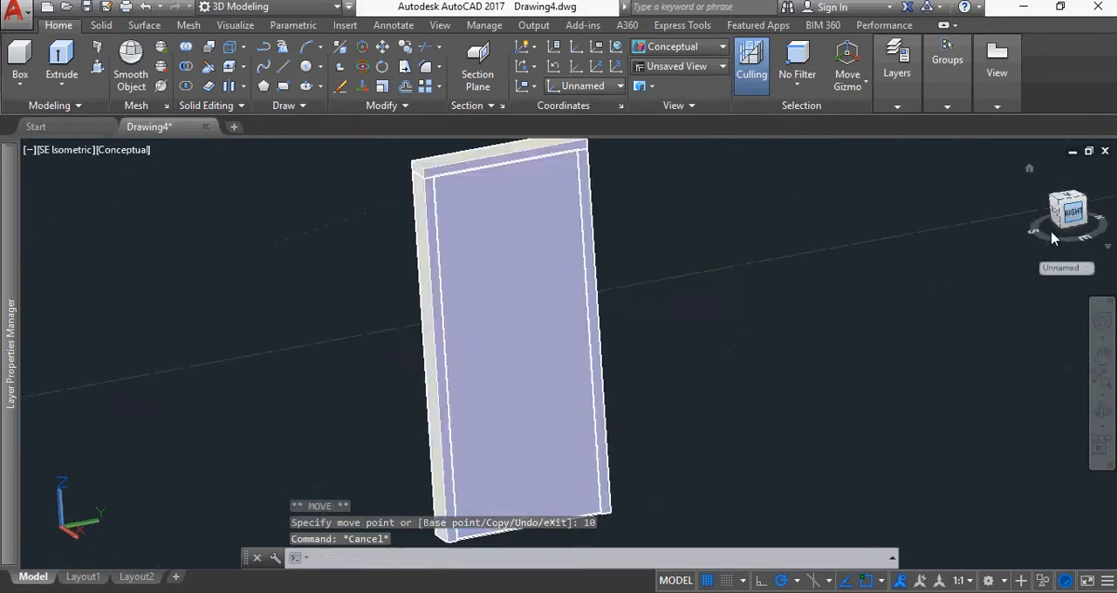
pyautogui.scroll(6, 629, 158)
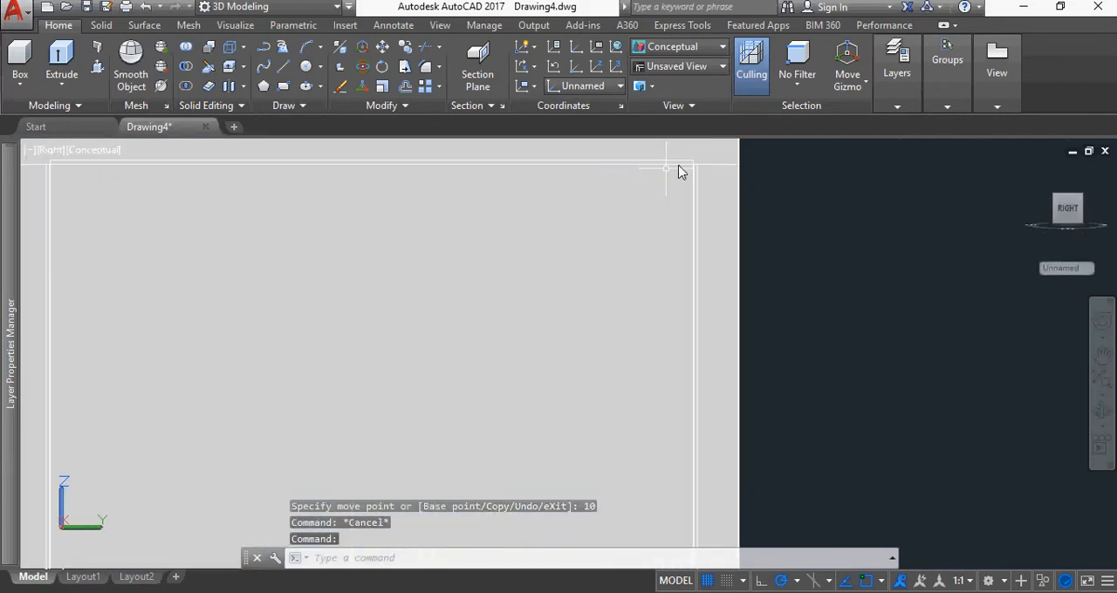
pyautogui.scroll(3, 643, 171)
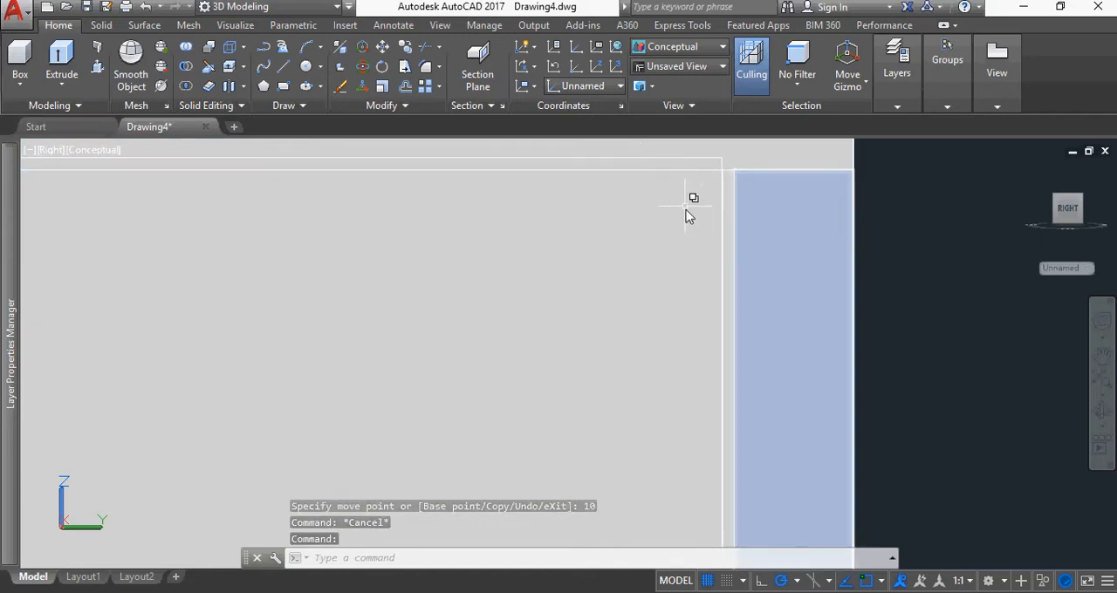
pyautogui.scroll(-5, 598, 329)
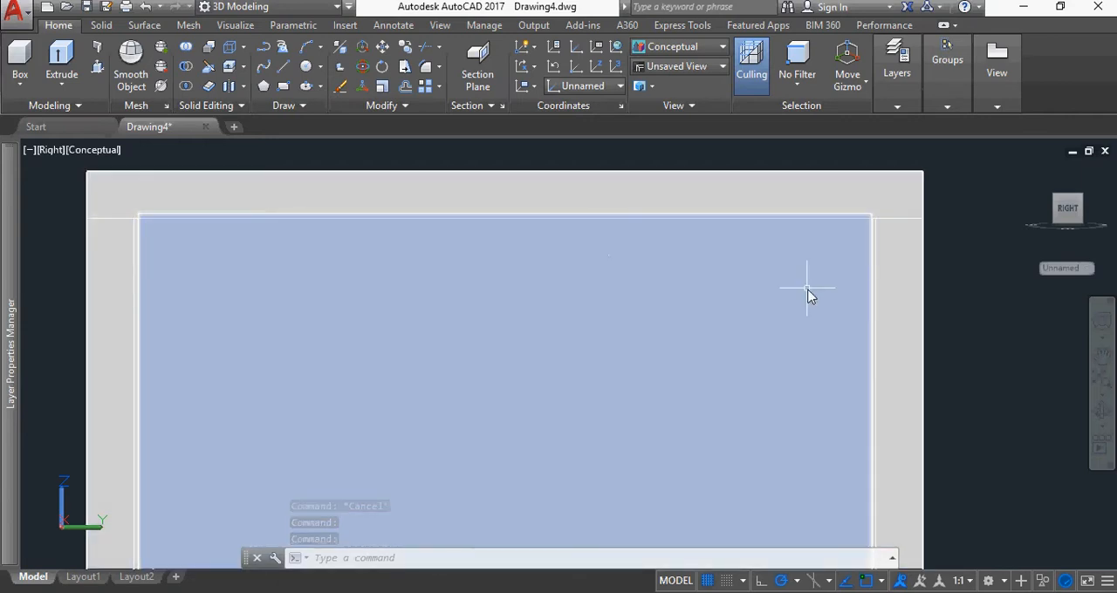
pyautogui.scroll(-6, 809, 291)
pyautogui.moveTo(808, 417); pyautogui.dragTo(590, 267, button='middle')
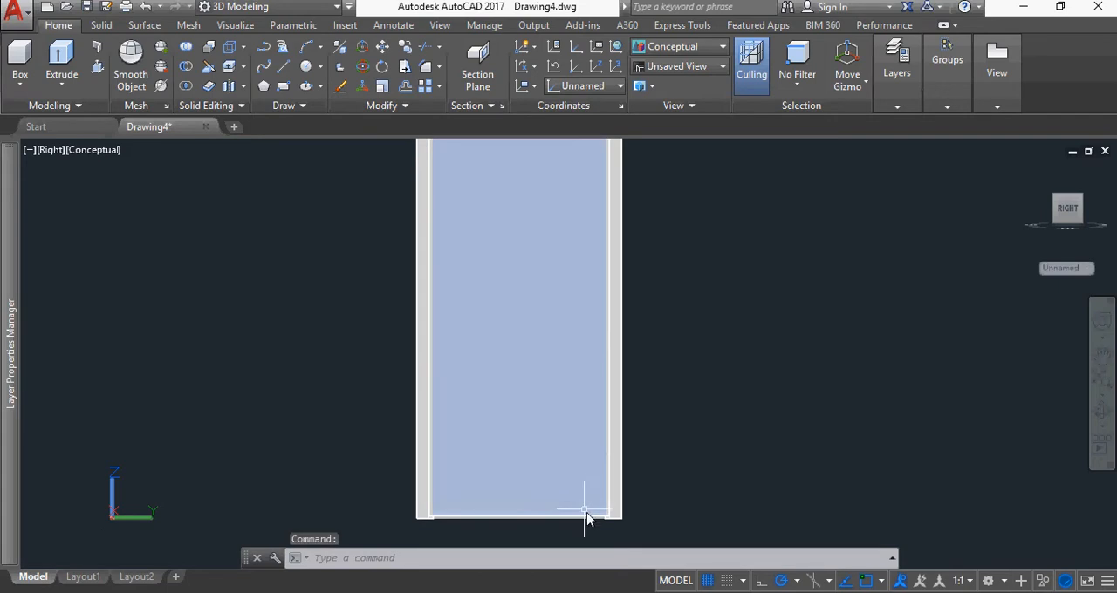
pyautogui.scroll(4, 602, 526)
pyautogui.scroll(2, 602, 526)
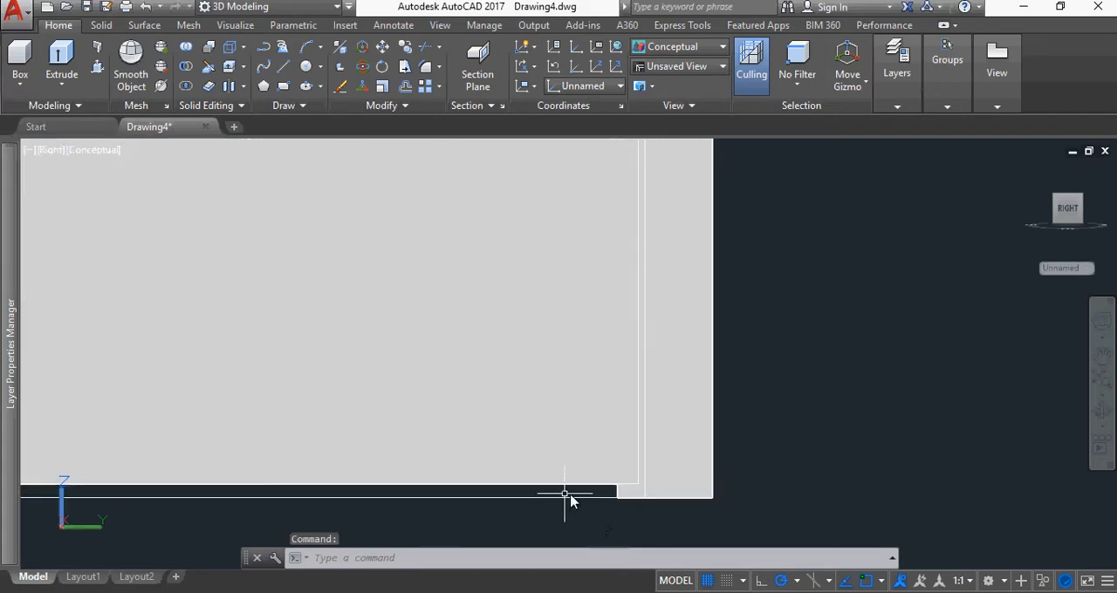
# Examine the complete door, first in the Right view and finally in the SE Isometric view
pyautogui.scroll(-2, 569, 496)
pyautogui.moveTo(413, 499); pyautogui.dragTo(642, 474, button='middle')
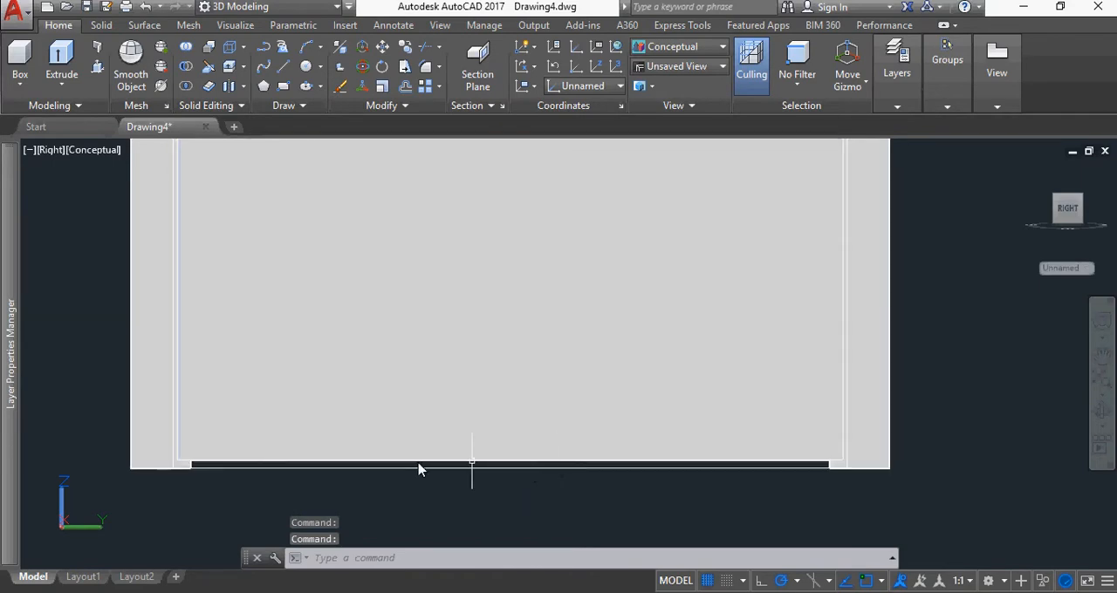
pyautogui.scroll(-4, 586, 297)
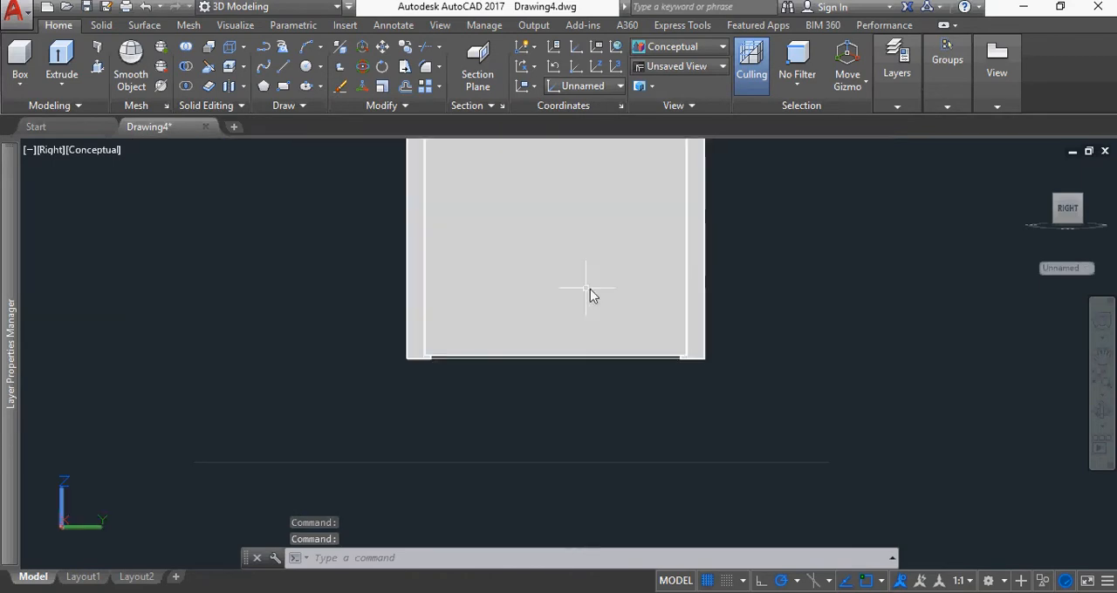
pyautogui.moveTo(638, 227); pyautogui.dragTo(684, 393, button='middle')
pyautogui.scroll(-2, 682, 350)
pyautogui.scroll(-1, 683, 351)
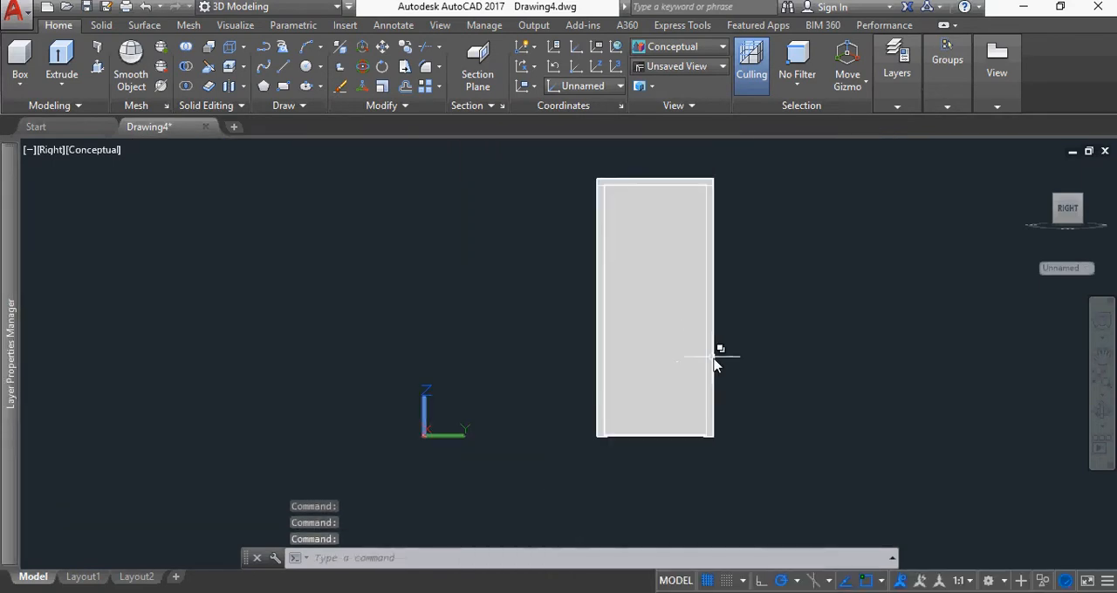
pyautogui.click(1057, 200)
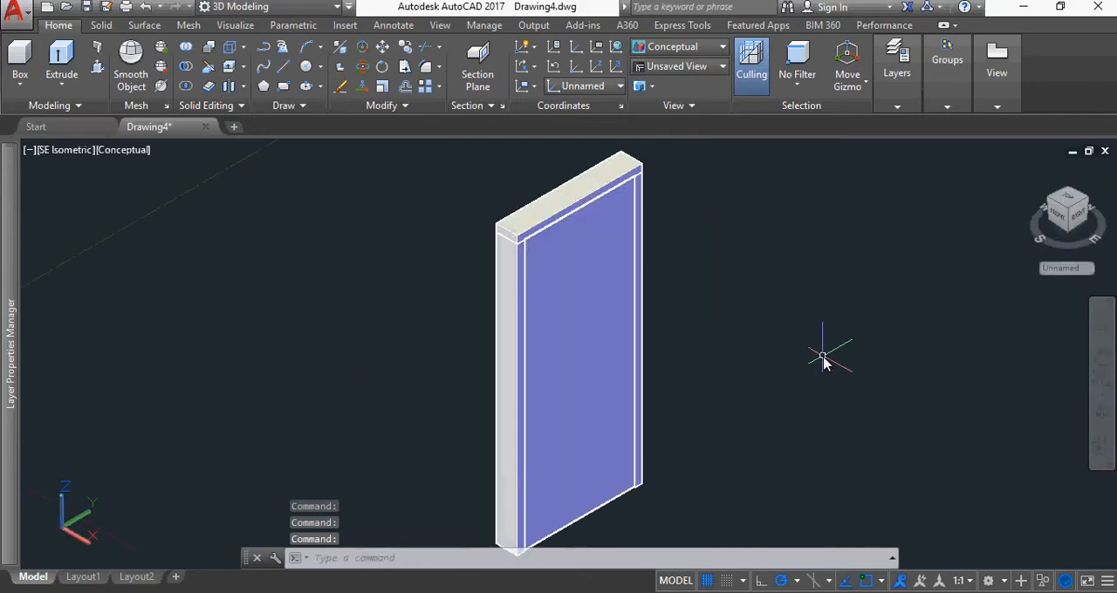
pyautogui.scroll(-2, 823, 359)
pyautogui.moveTo(823, 369)
pyautogui.mouseDown(button='middle')
pyautogui.moveTo(733, 303)
pyautogui.moveTo(609, 309)
pyautogui.mouseUp(button='middle')
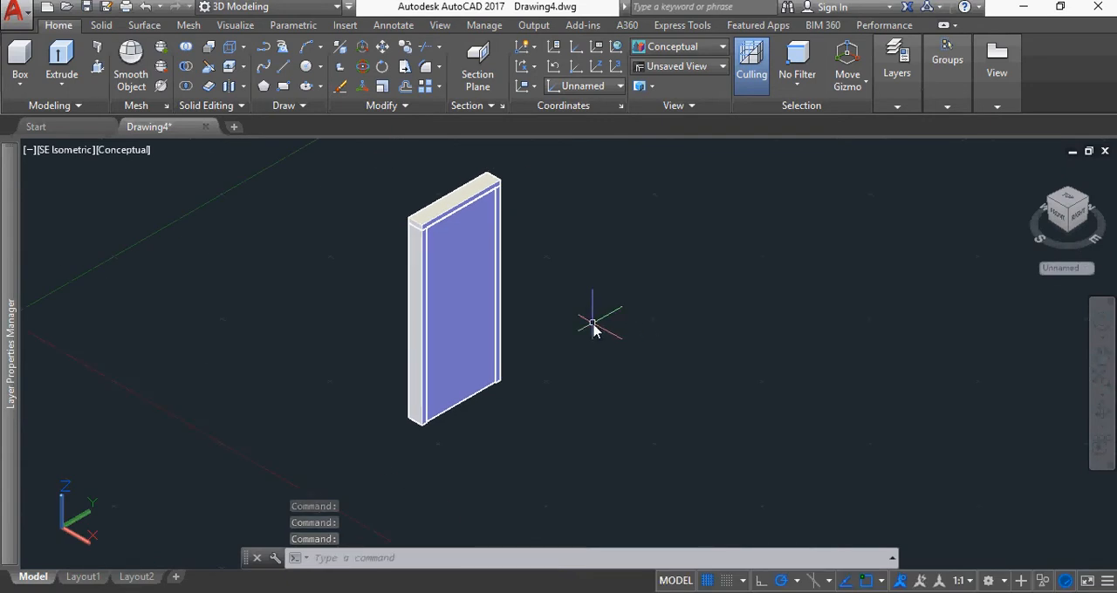
# Select the door panel solid and switch its gizmo to the Rotate Gizmo
pyautogui.click(482, 311)
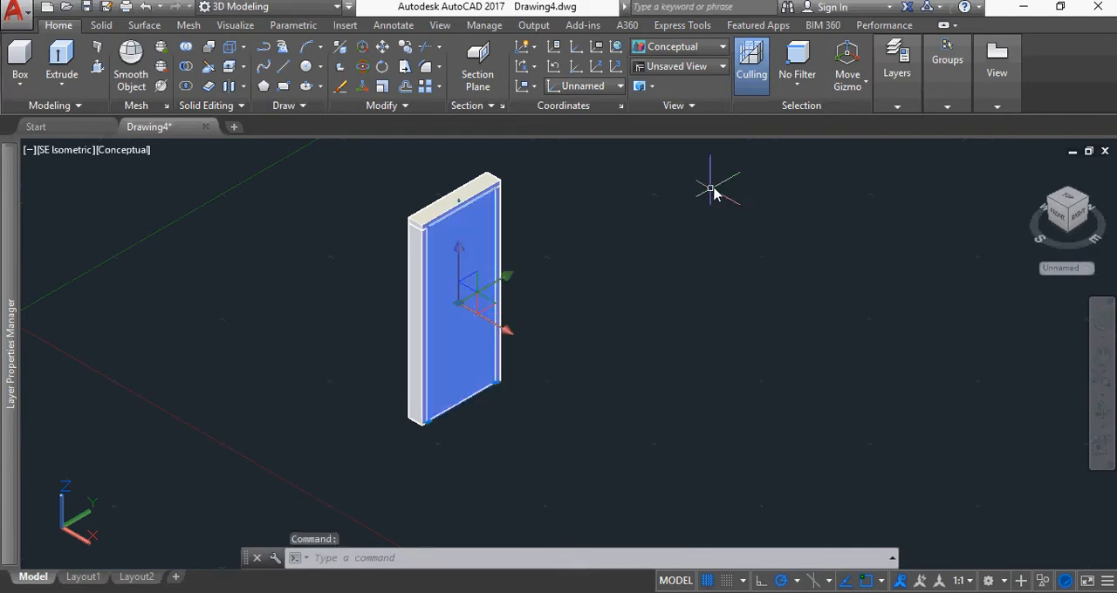
pyautogui.click(846, 86)
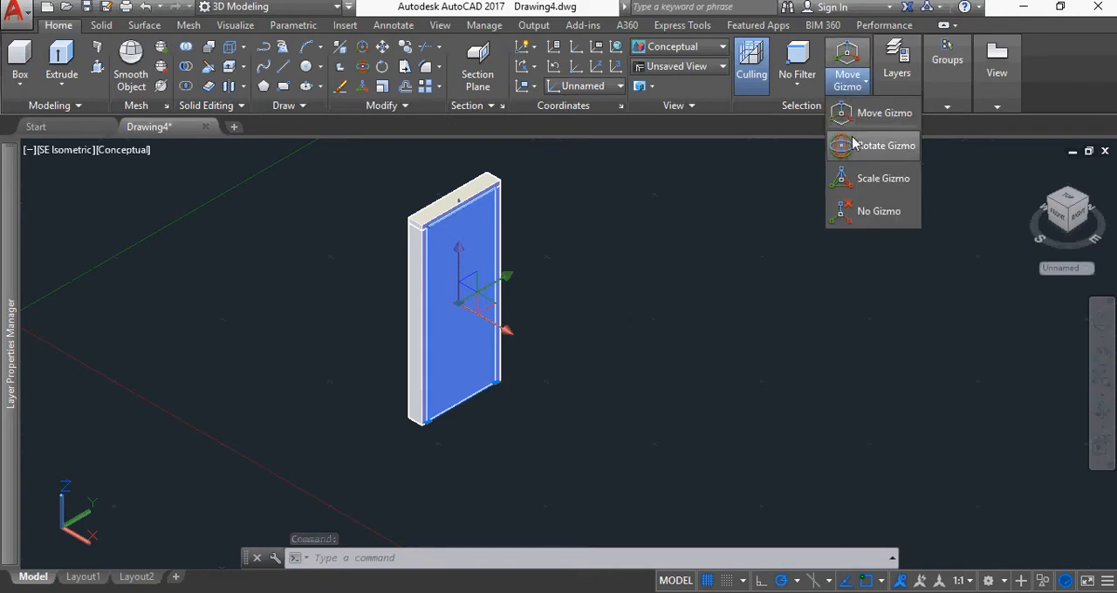
pyautogui.click(852, 147)
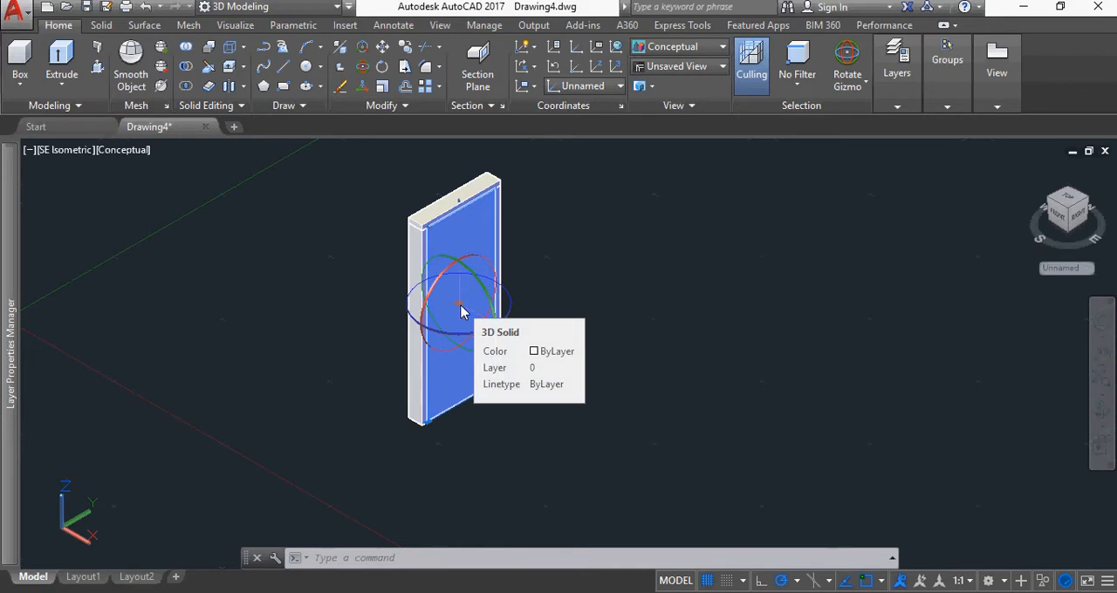
# Try to rotate the door panel -45 degrees about the vertical axis through its lower corner beside the front post
pyautogui.moveTo(461, 312); pyautogui.dragTo(496, 281, button='middle')
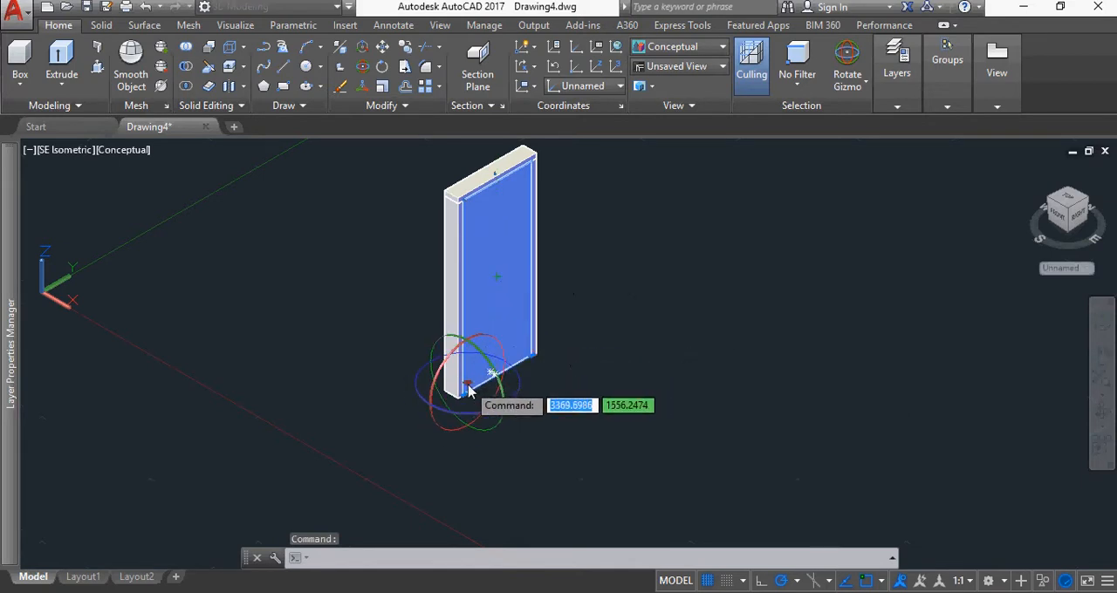
pyautogui.scroll(3, 461, 401)
pyautogui.scroll(2, 460, 401)
pyautogui.scroll(2, 436, 406)
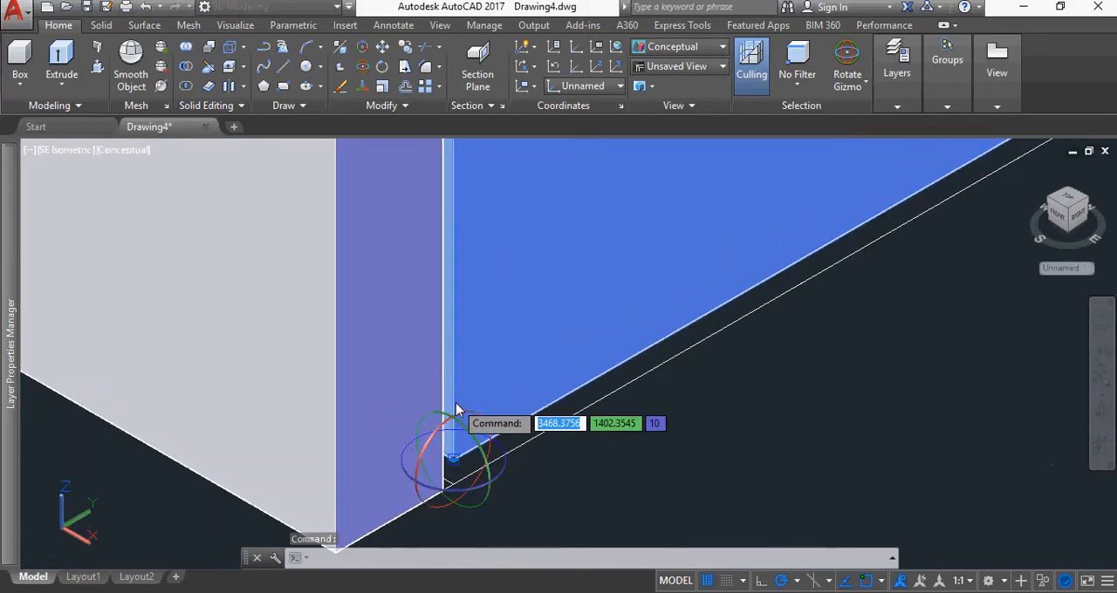
pyautogui.click(445, 455)
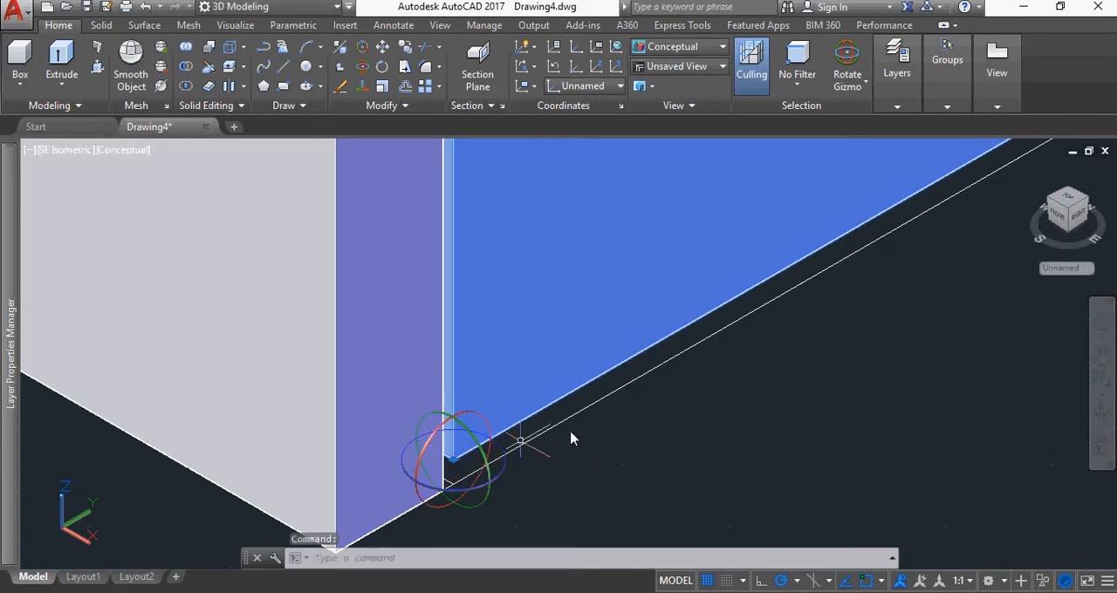
pyautogui.click(503, 478)
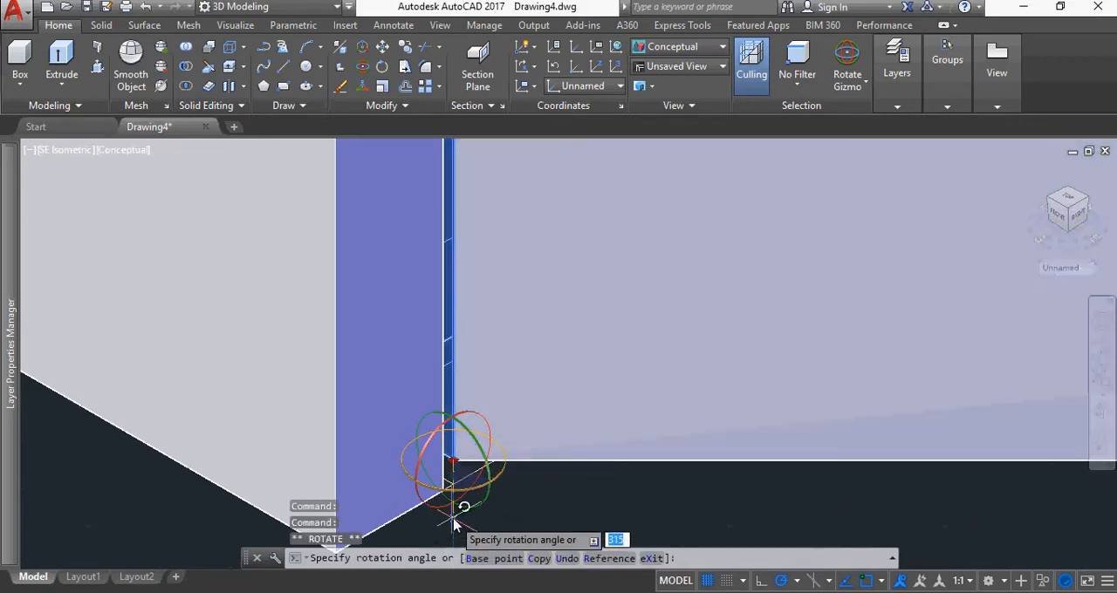
pyautogui.moveTo(453, 522); pyautogui.dragTo(367, 206, button='middle')
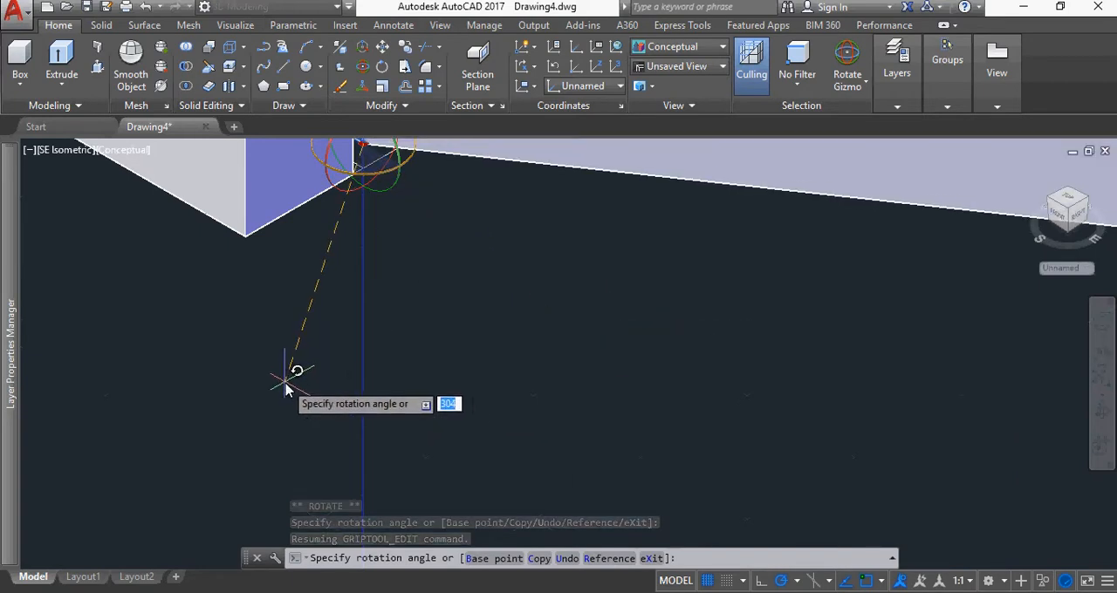
pyautogui.write('-45')
pyautogui.press('Return')
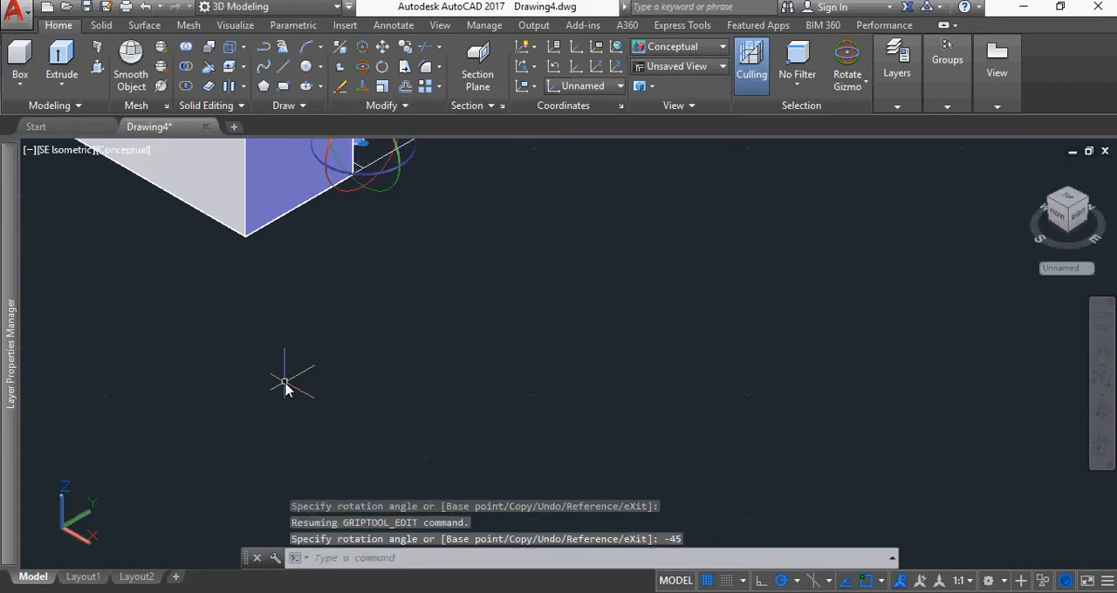
# Check the panel's opening direction against the frame and undo the -45 degree rotation
pyautogui.scroll(-2, 601, 236)
pyautogui.scroll(-2, 648, 260)
pyautogui.moveTo(670, 291); pyautogui.dragTo(460, 410, button='middle')
pyautogui.scroll(-4, 650, 332)
pyautogui.scroll(-2, 737, 332)
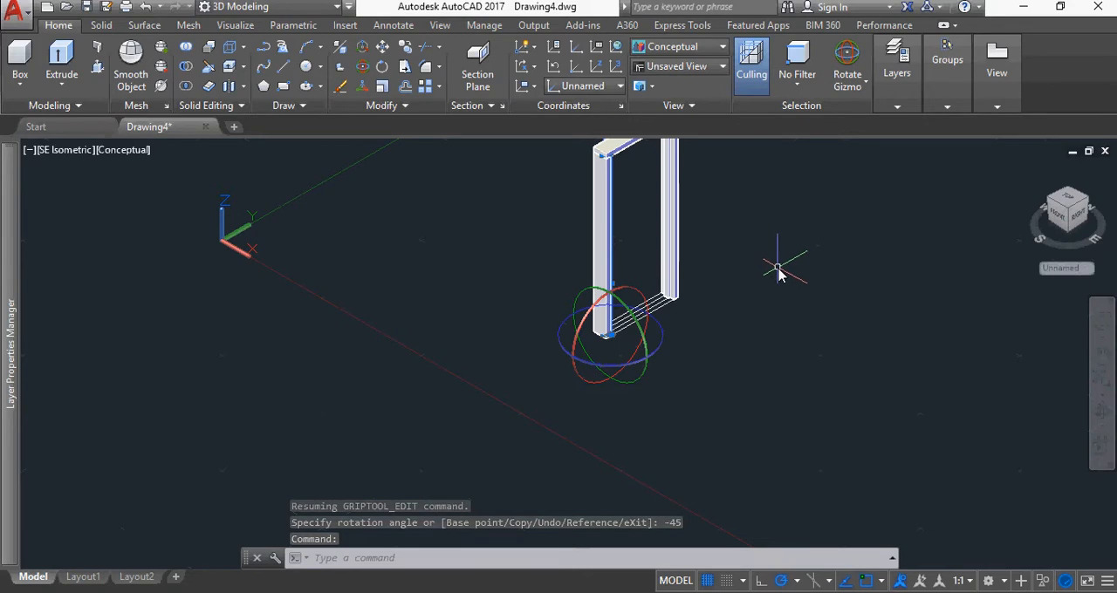
pyautogui.moveTo(775, 262); pyautogui.dragTo(735, 346, button='middle')
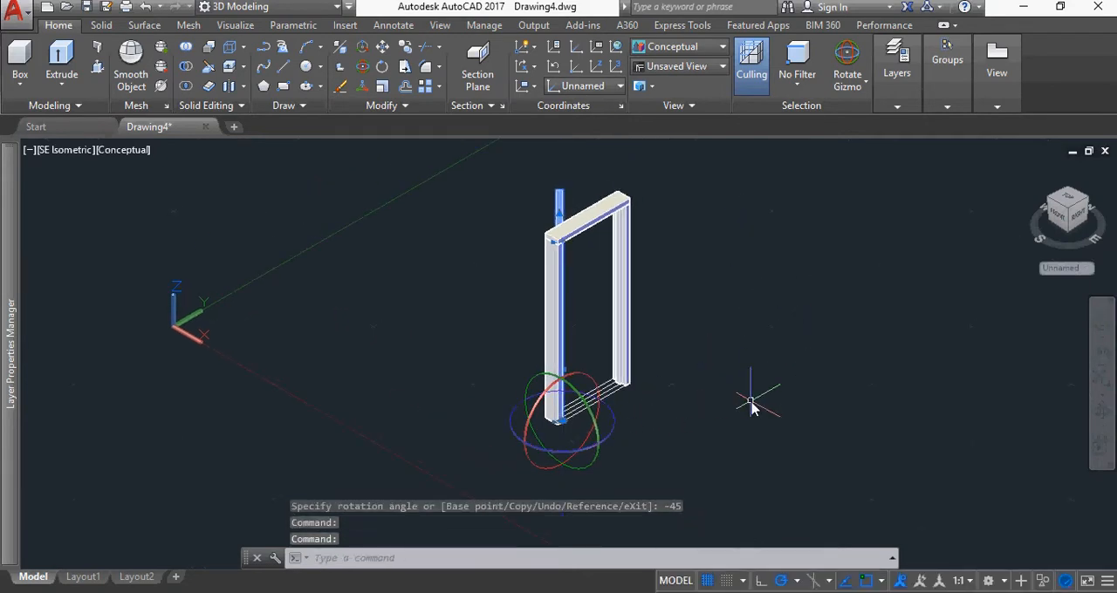
pyautogui.hotkey('ctrl', 'z')
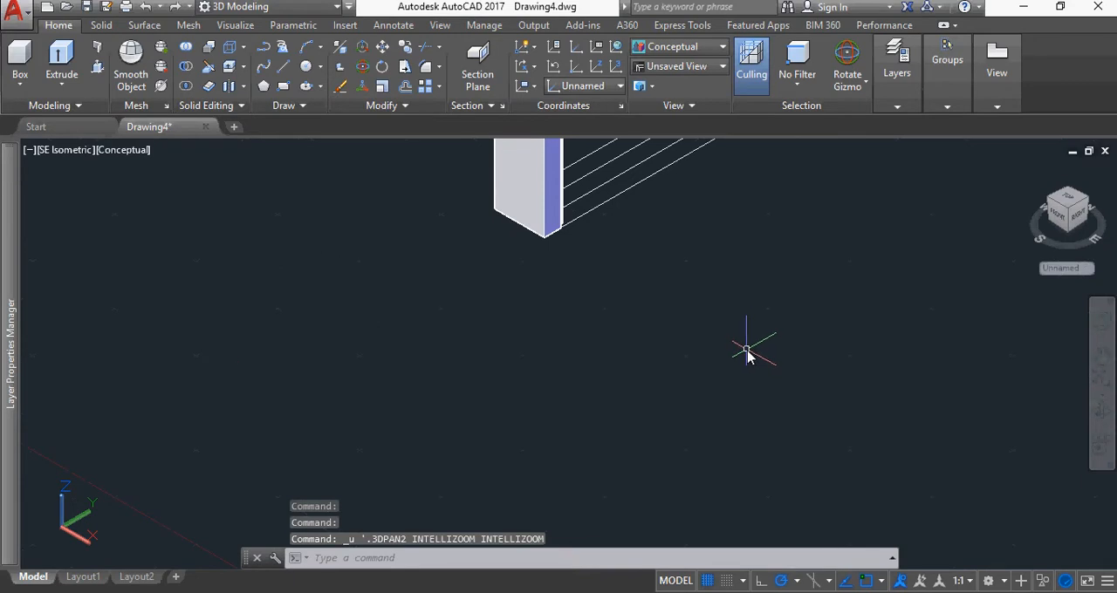
pyautogui.hotkey('ctrl', 'z')
pyautogui.hotkey('ctrl', 'z')
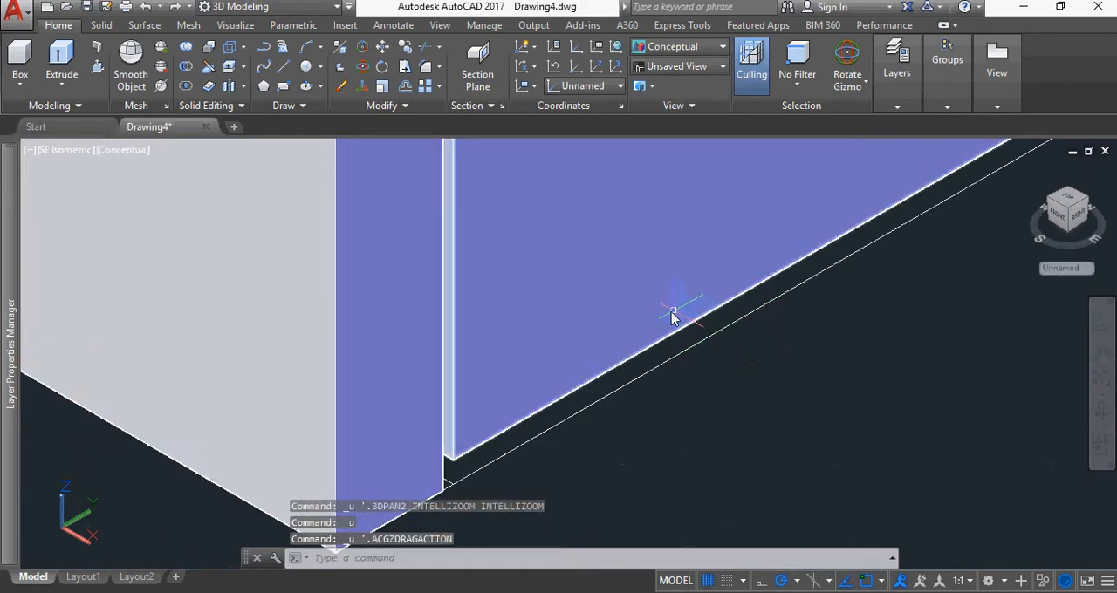
# Rotate the door panel 315 degrees about the vertical axis through its lower corner beside the front post
pyautogui.click(571, 374)
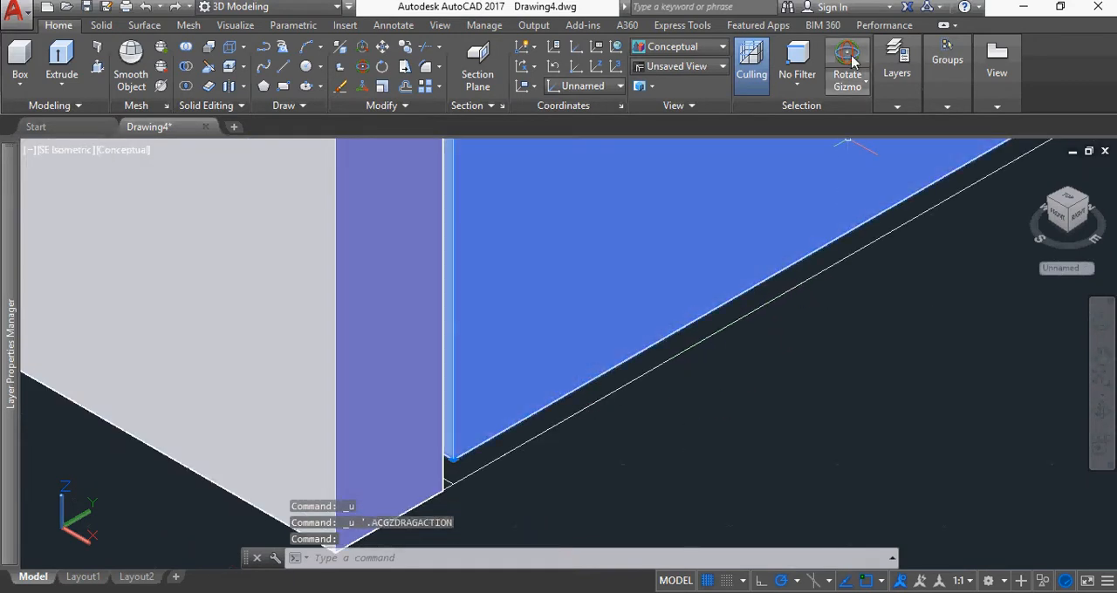
pyautogui.scroll(-5, 872, 324)
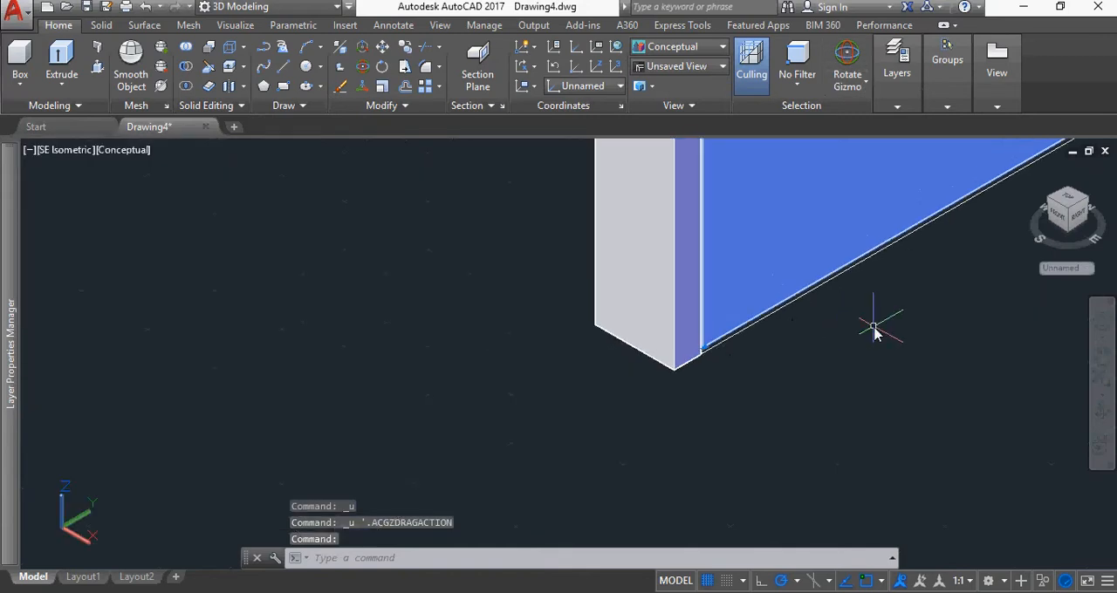
pyautogui.moveTo(890, 324); pyautogui.dragTo(567, 363, button='middle')
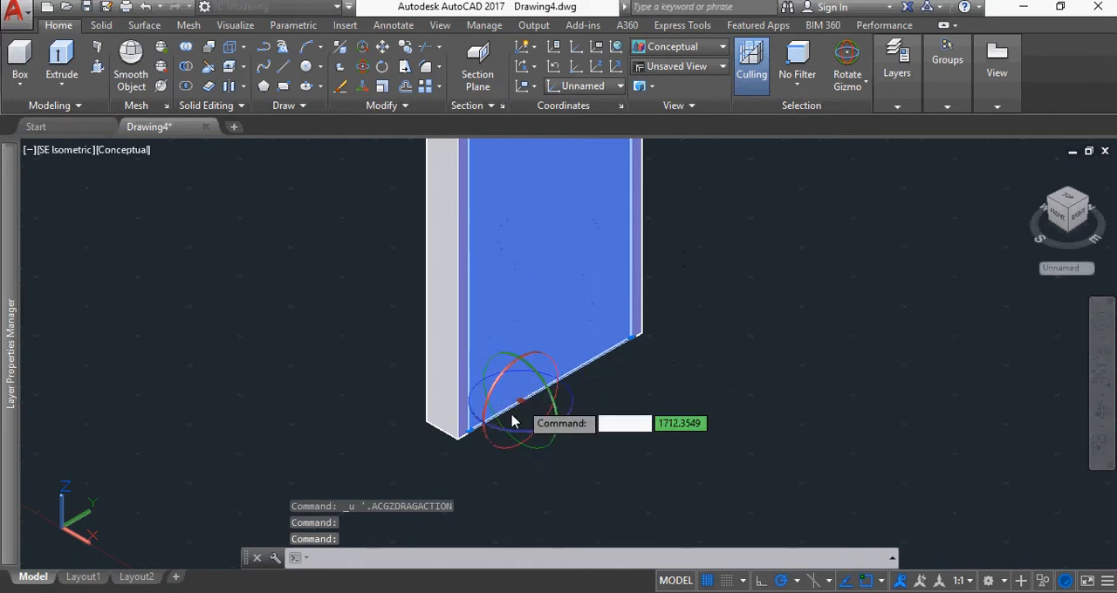
pyautogui.scroll(2, 462, 442)
pyautogui.scroll(1, 463, 442)
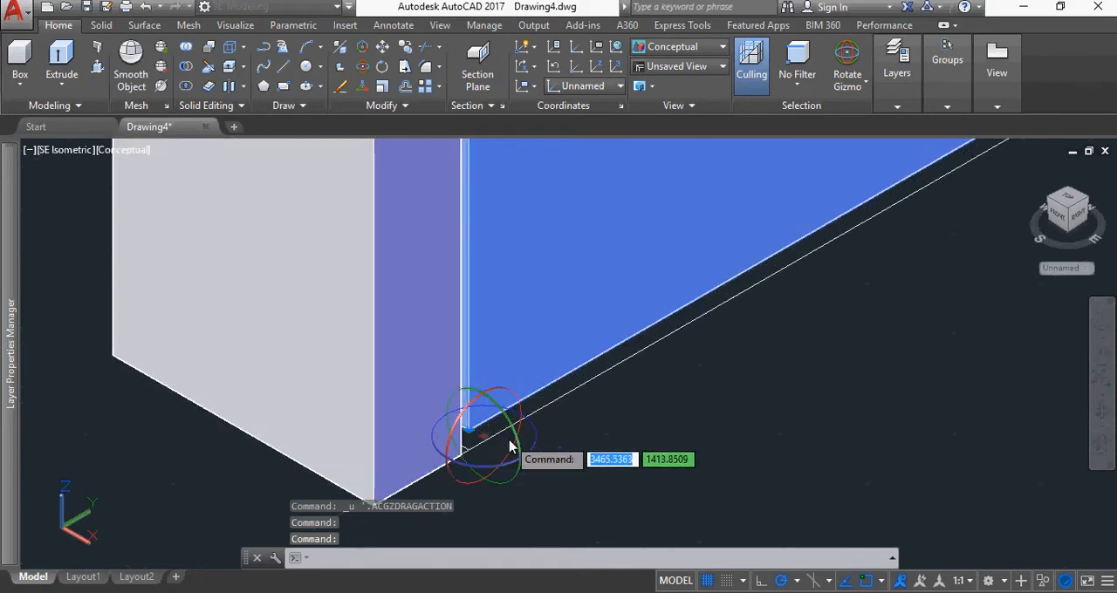
pyautogui.click(464, 426)
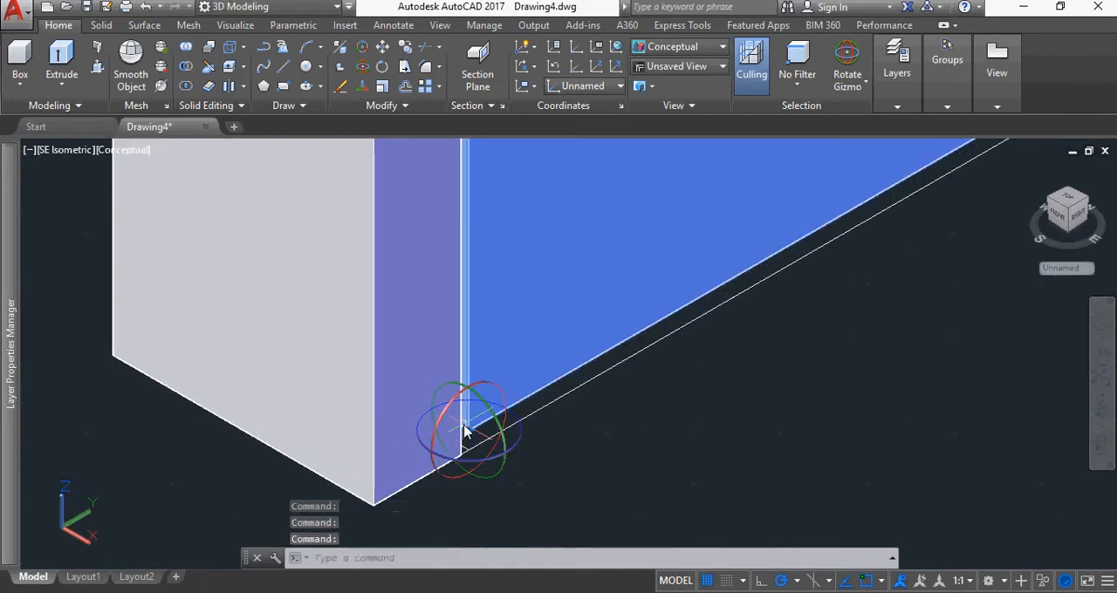
pyautogui.click(514, 430)
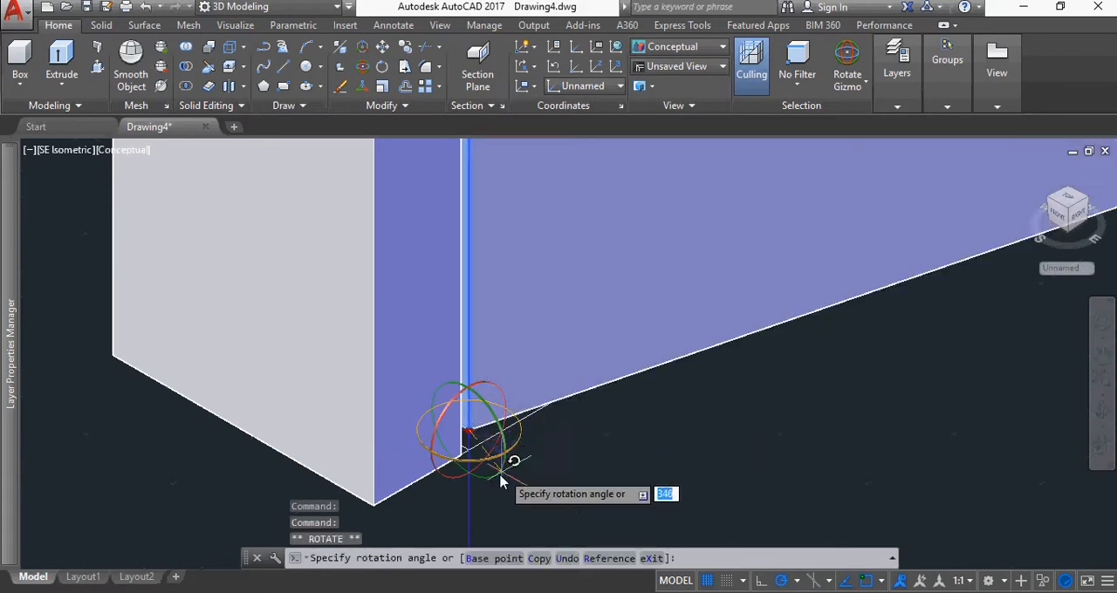
pyautogui.click(468, 536)
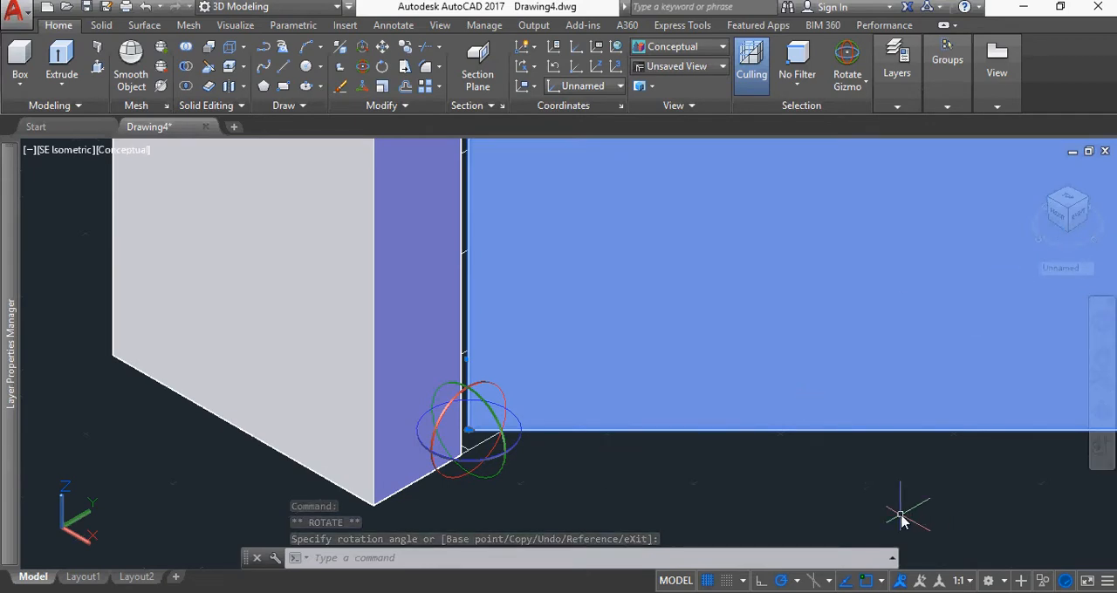
# Move the frame and door panel together about 1988 along the X axis with the Move Gizmo, clear of the 2D plan lines
pyautogui.scroll(-6, 897, 485)
pyautogui.moveTo(935, 480); pyautogui.dragTo(608, 442, button='middle')
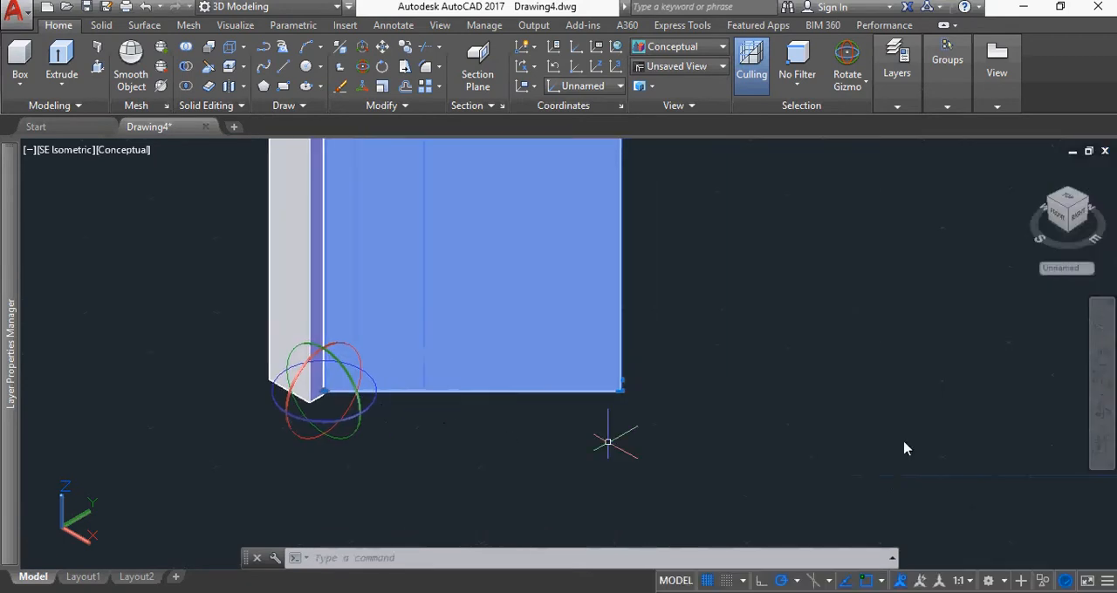
pyautogui.click(1087, 210)
pyautogui.scroll(-3, 823, 329)
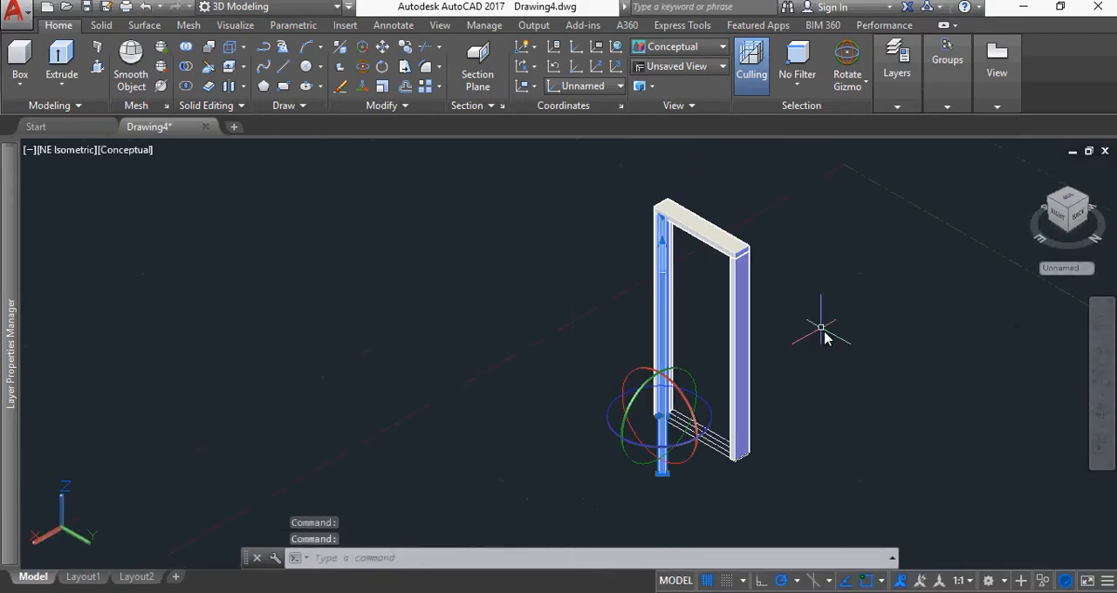
pyautogui.moveTo(855, 374); pyautogui.dragTo(735, 350, button='middle')
pyautogui.press('Escape')
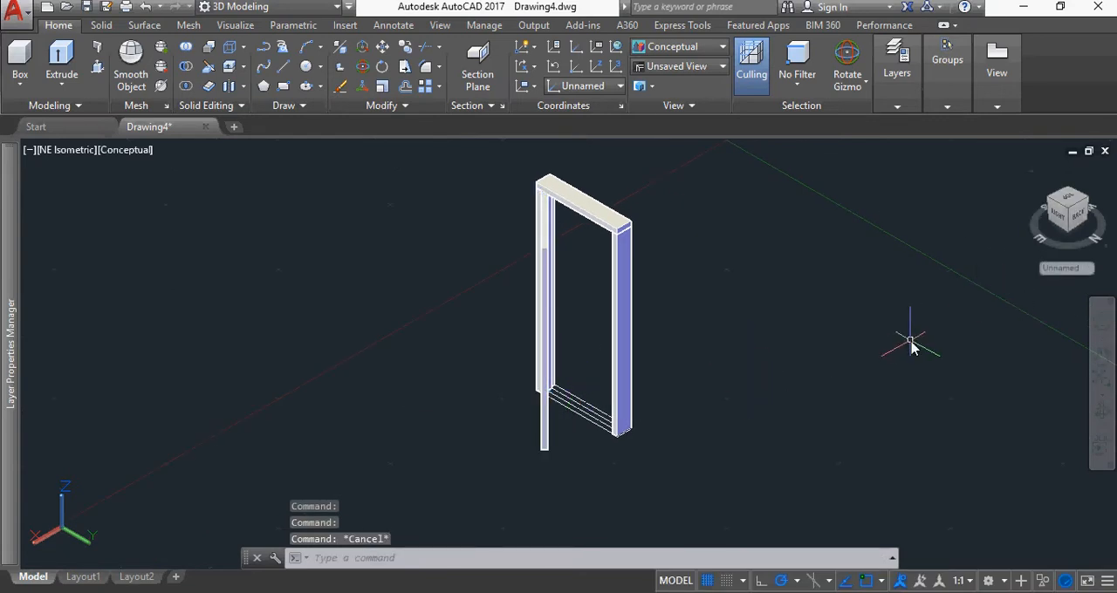
pyautogui.click(730, 337)
pyautogui.click(466, 157)
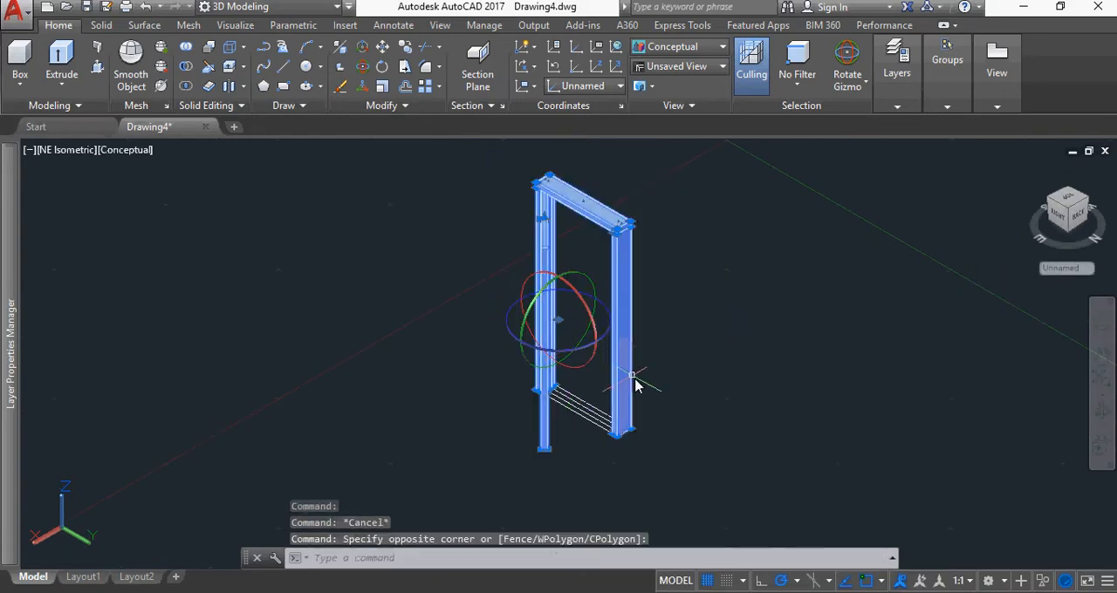
pyautogui.click(865, 83)
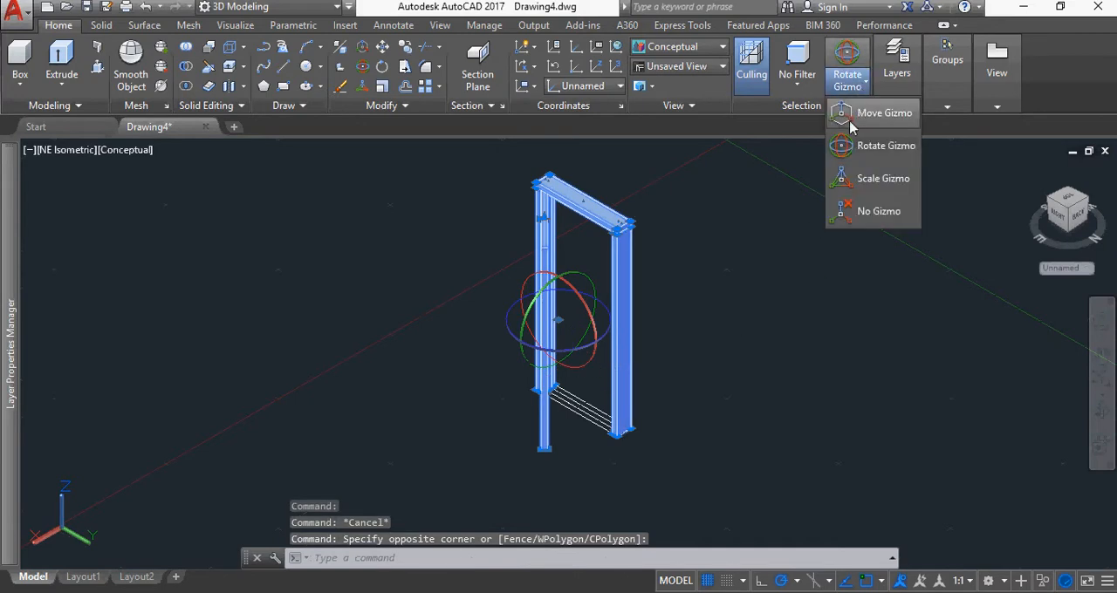
pyautogui.click(855, 112)
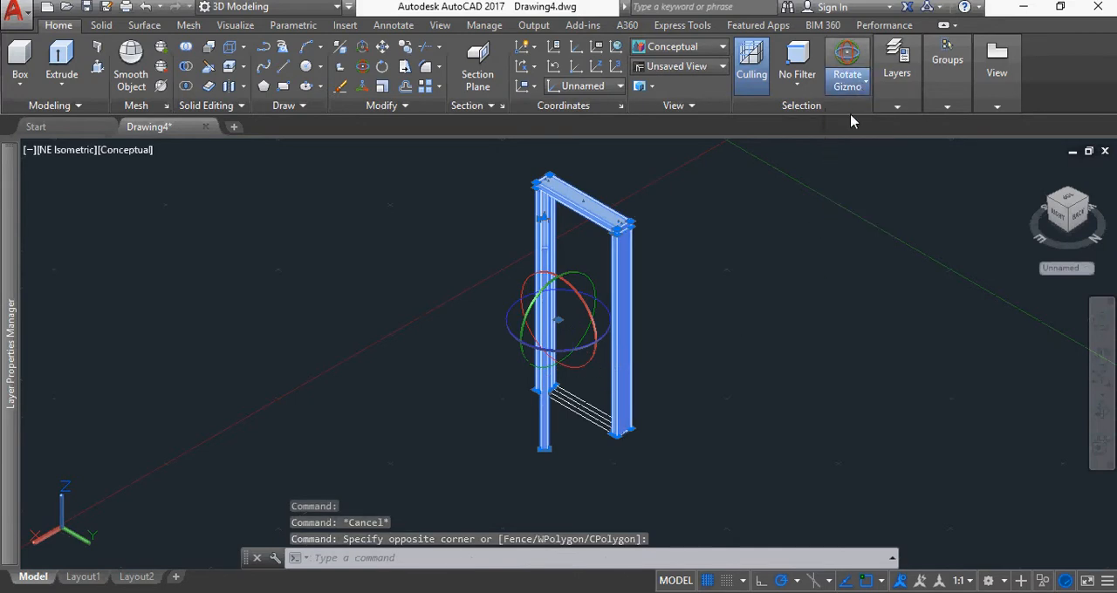
pyautogui.click(511, 350)
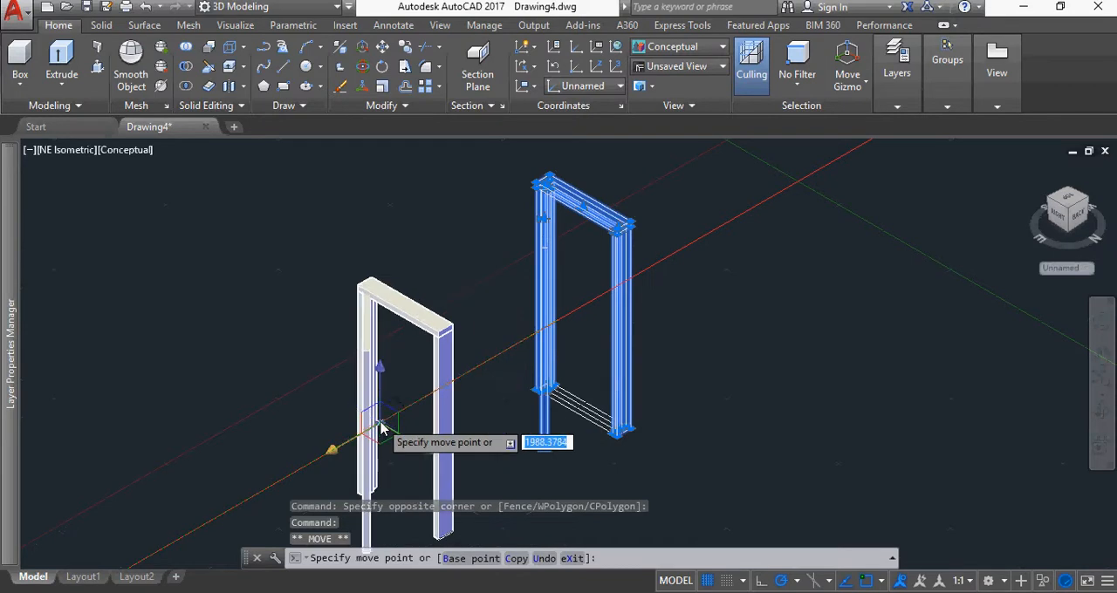
pyautogui.press('Escape')
# Erase all the 2D plan linework left at the door's original position
pyautogui.click(655, 462)
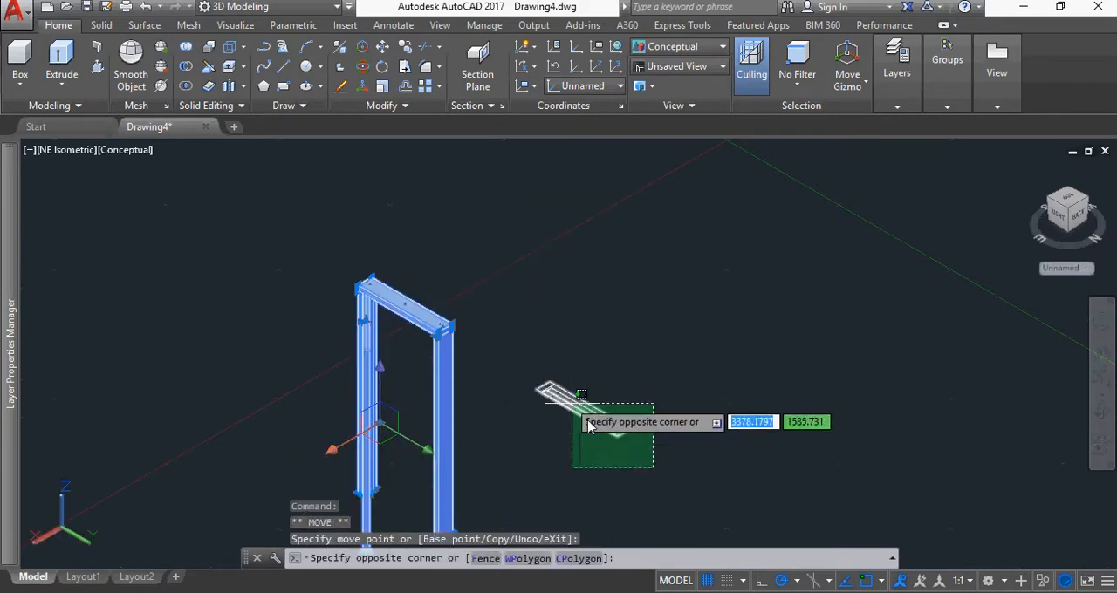
pyautogui.press('Escape')
pyautogui.press('Escape')
pyautogui.click(661, 457)
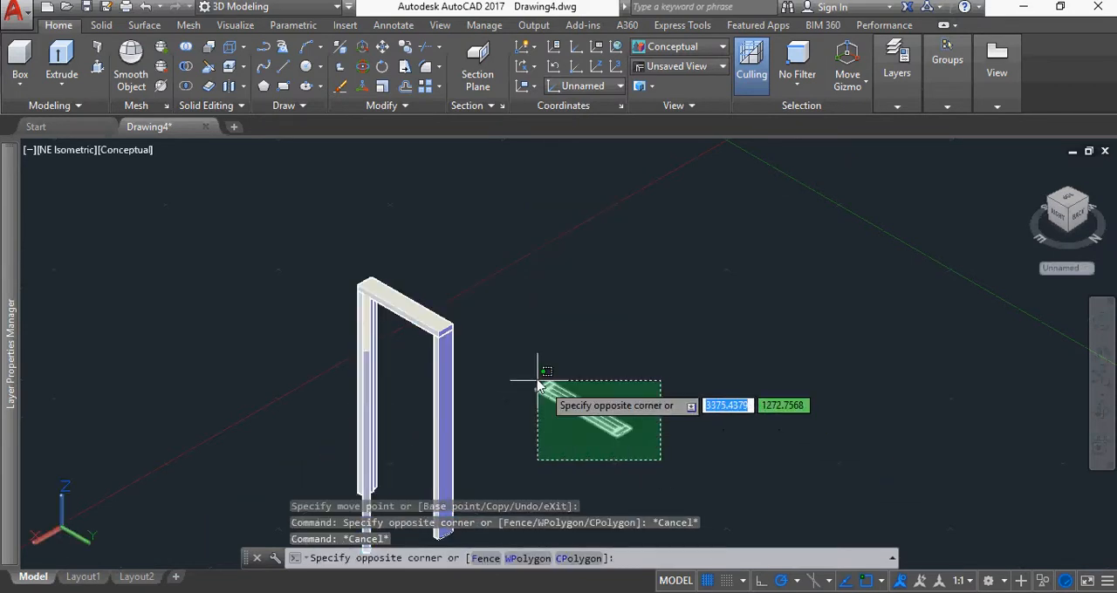
pyautogui.click(531, 382)
pyautogui.press('Delete')
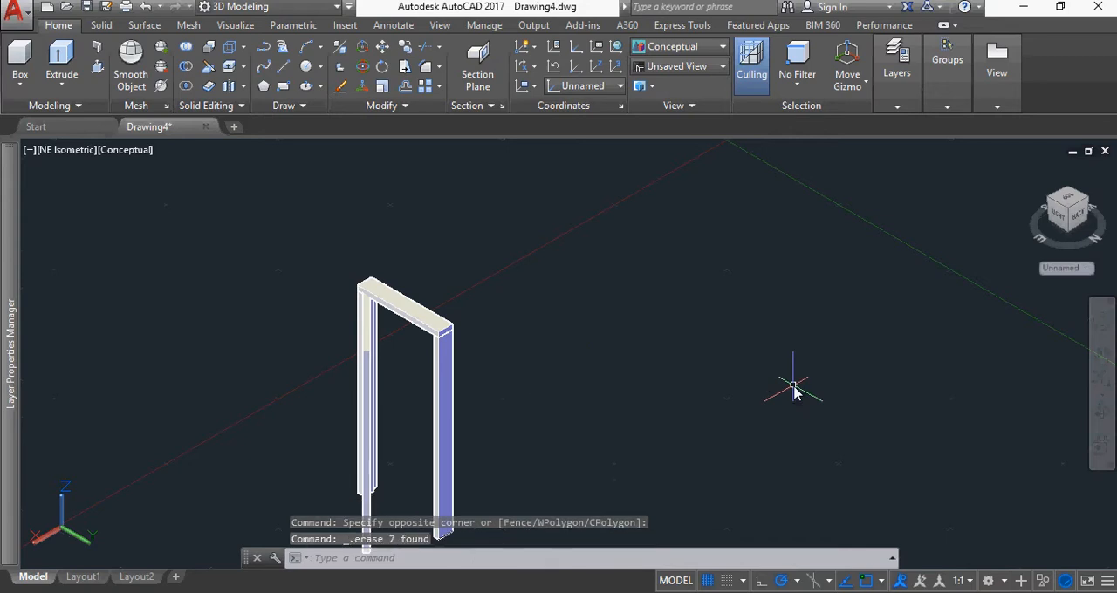
# Start a block definition named "3D Door 800" from the whole door, frame and panel, seen in SE Isometric view
pyautogui.scroll(-2, 750, 414)
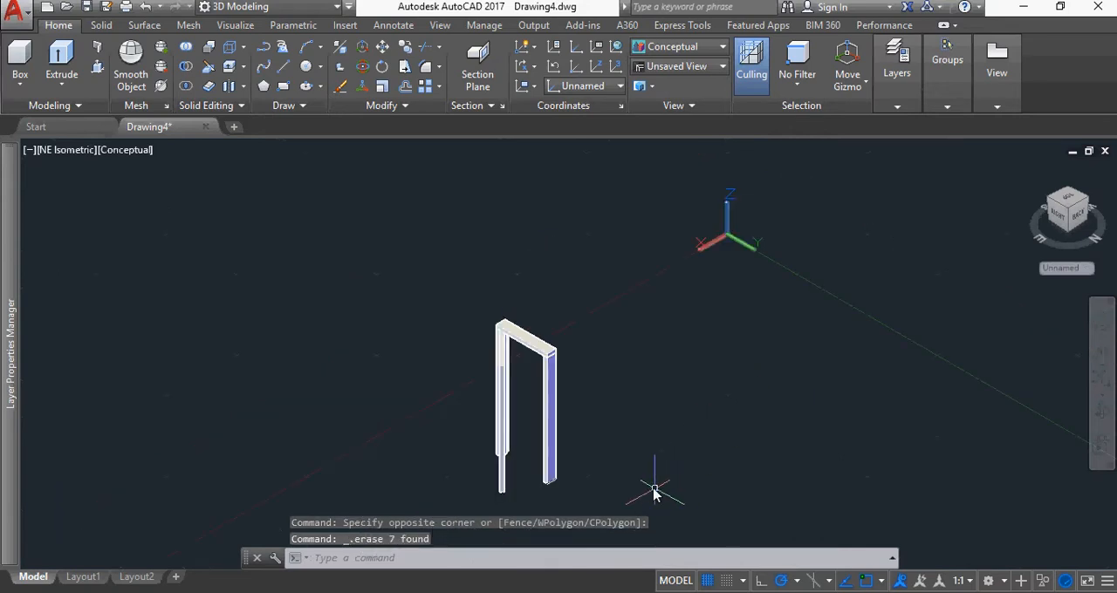
pyautogui.click(1049, 200)
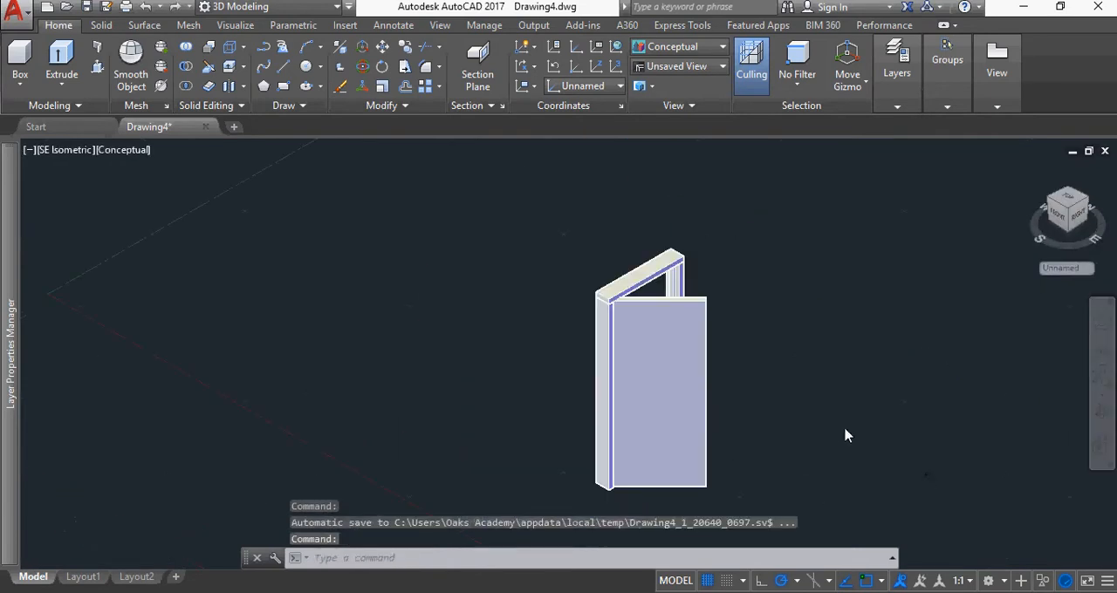
pyautogui.moveTo(836, 403); pyautogui.dragTo(847, 371)
pyautogui.press('Escape')
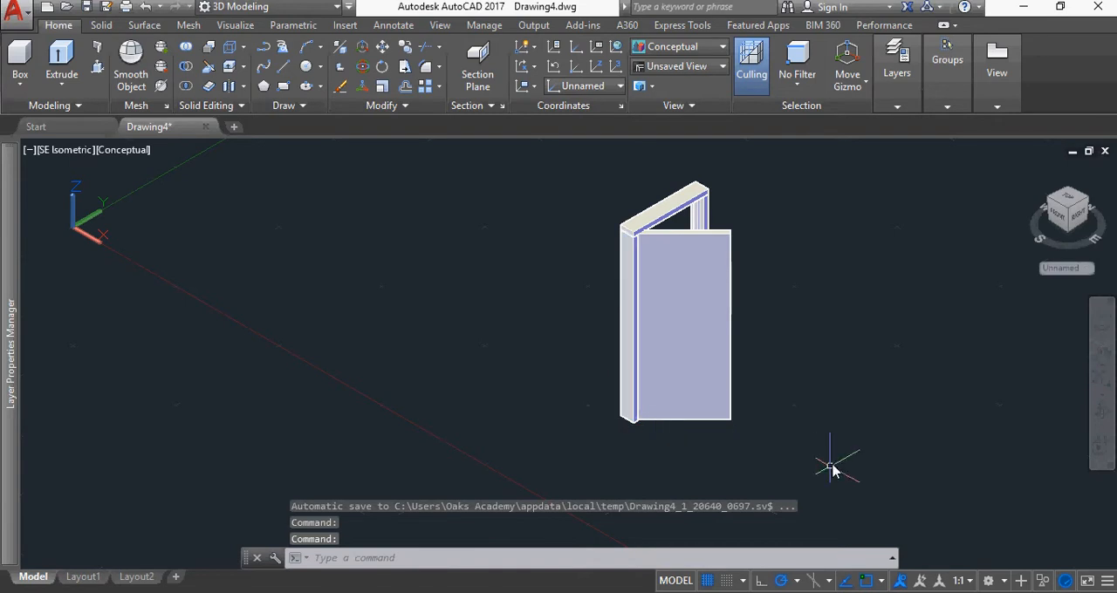
pyautogui.click(777, 467)
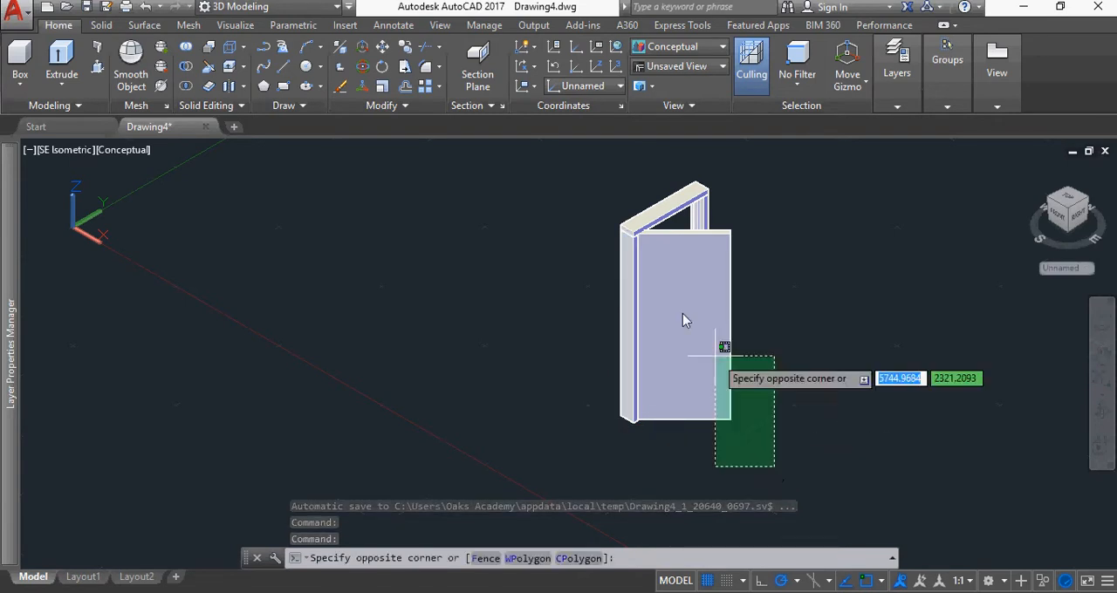
pyautogui.click(588, 164)
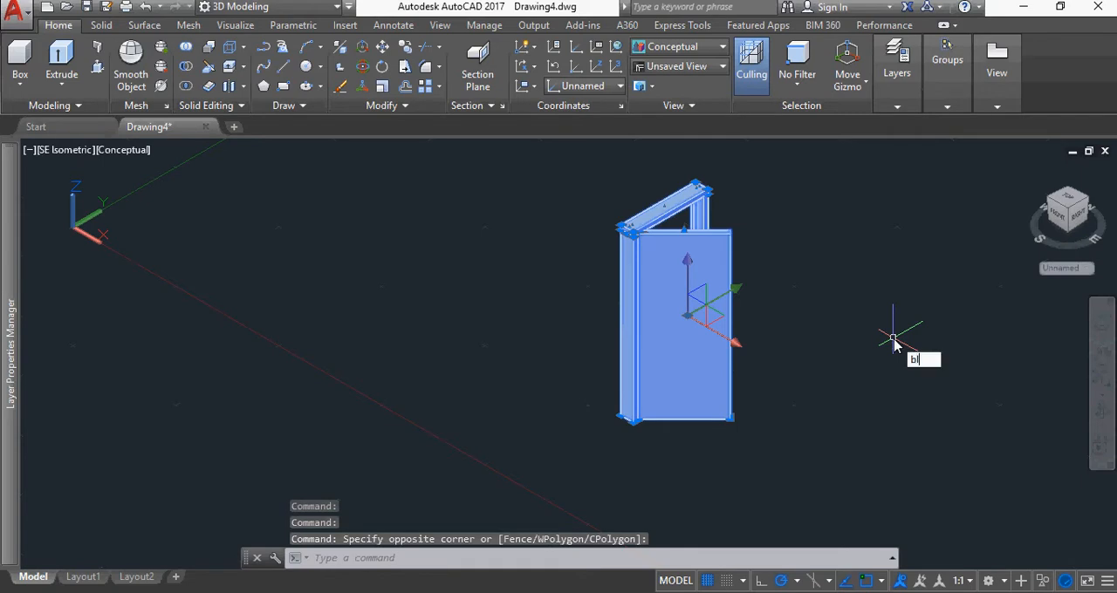
pyautogui.write('k')
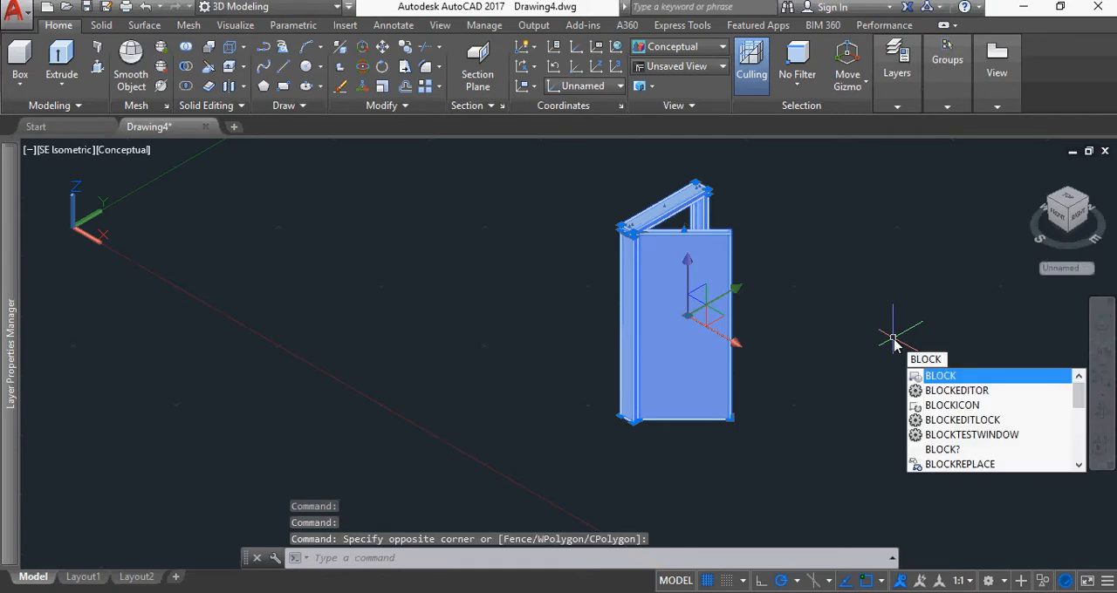
pyautogui.press('Return')
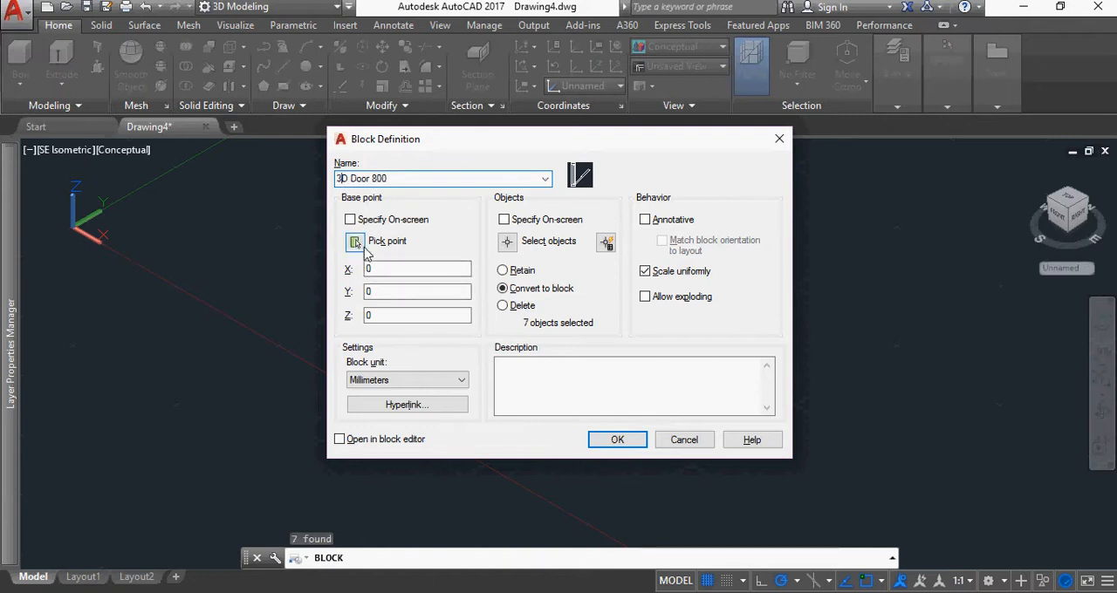
# Set the block's insertion base point at the bottom outer corner of the front door post
pyautogui.click(355, 243)
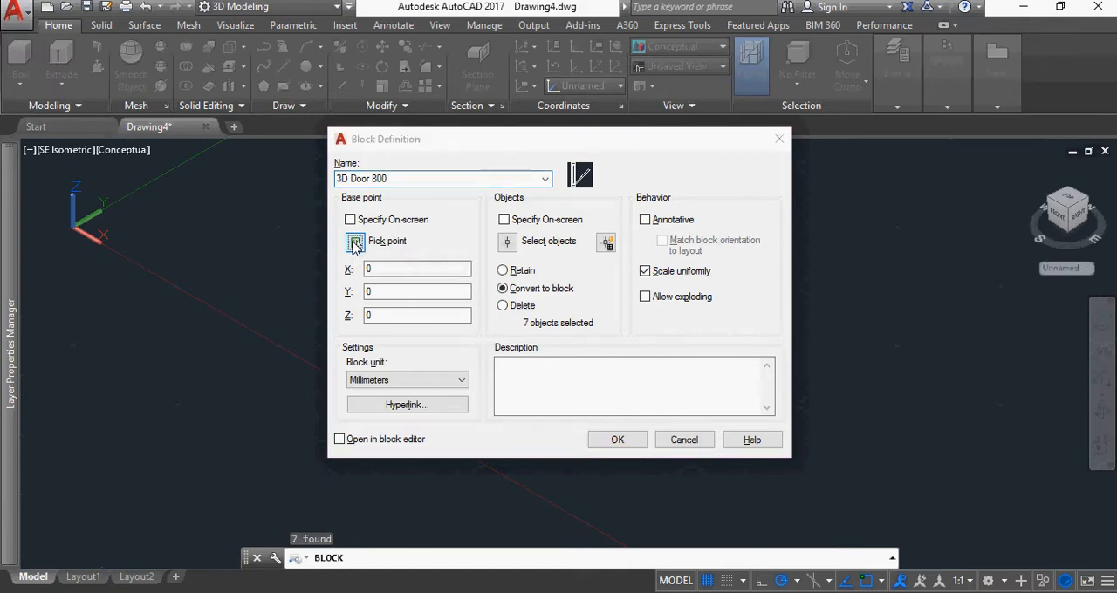
pyautogui.scroll(6, 610, 440)
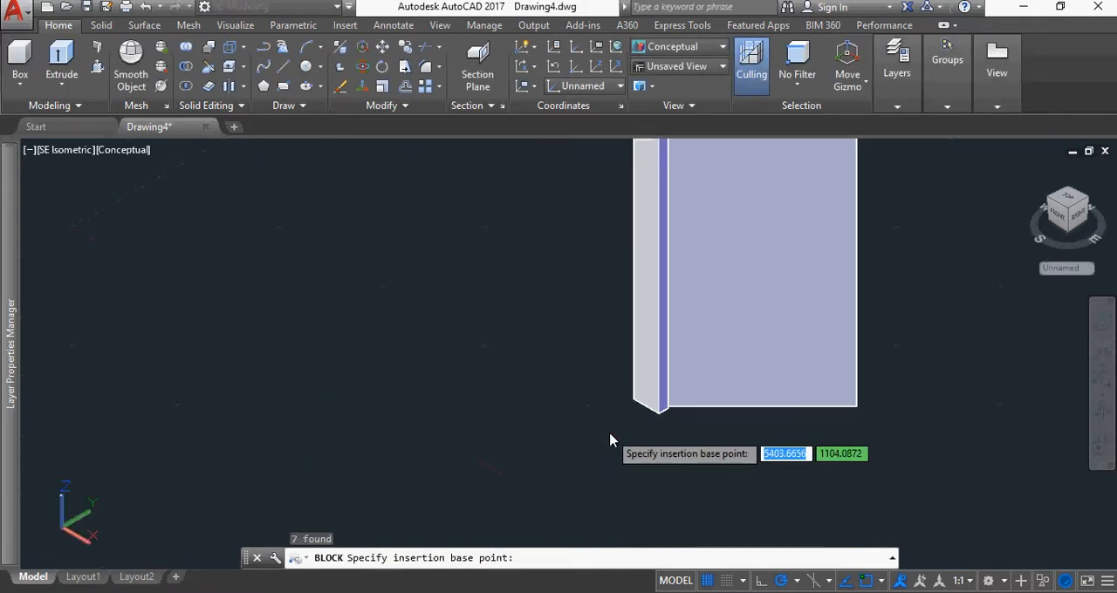
pyautogui.scroll(2, 615, 427)
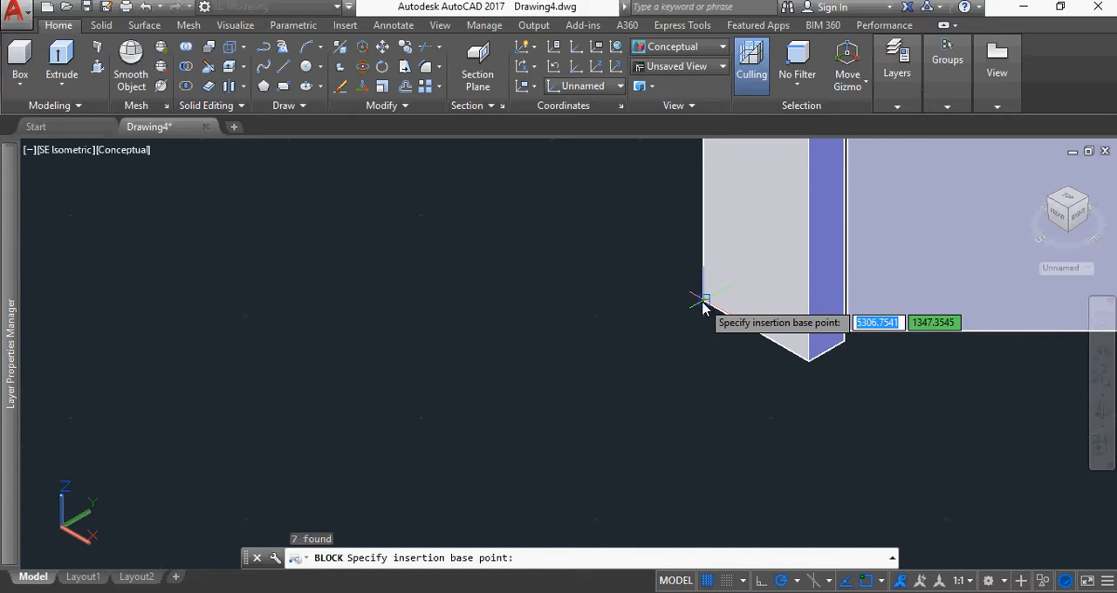
pyautogui.click(699, 307)
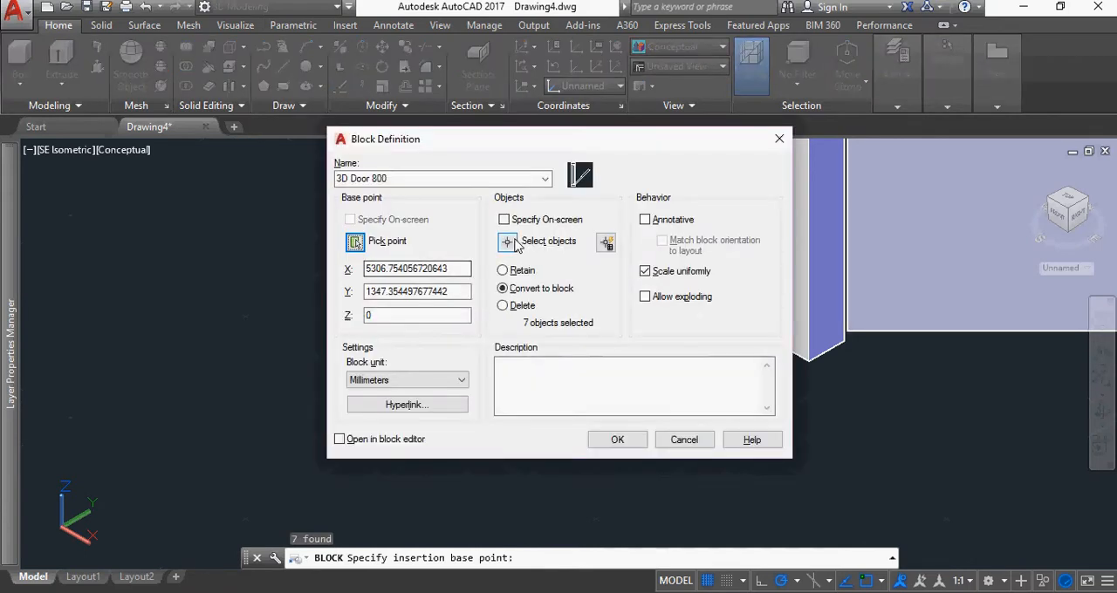
# Reselect the frame and panel as the block's objects and create the block with the original objects deleted
pyautogui.click(507, 242)
pyautogui.scroll(-5, 872, 394)
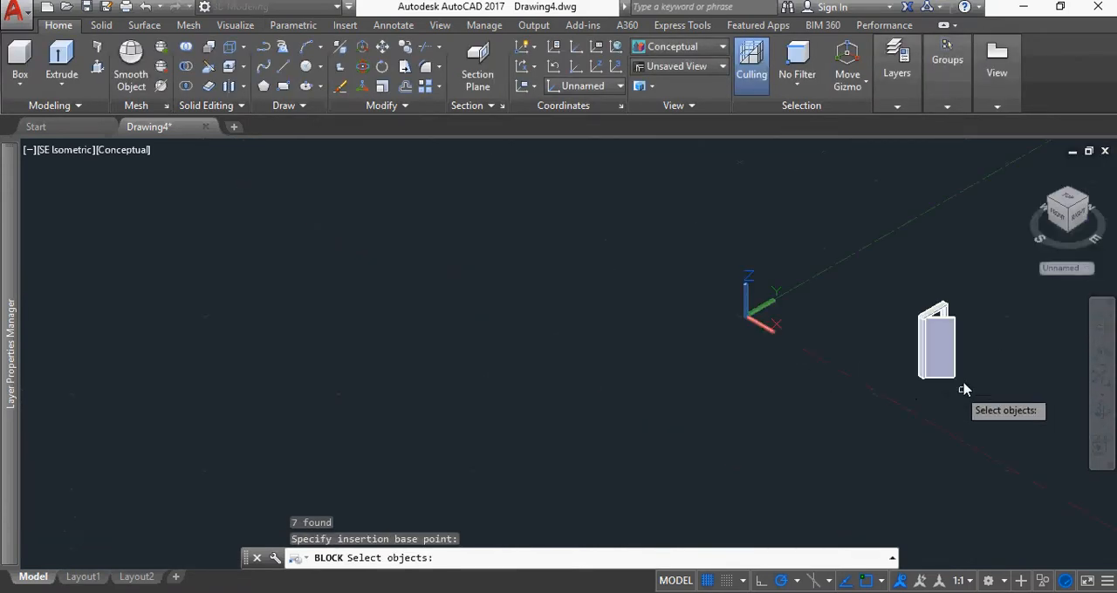
pyautogui.click(989, 426)
pyautogui.click(890, 266)
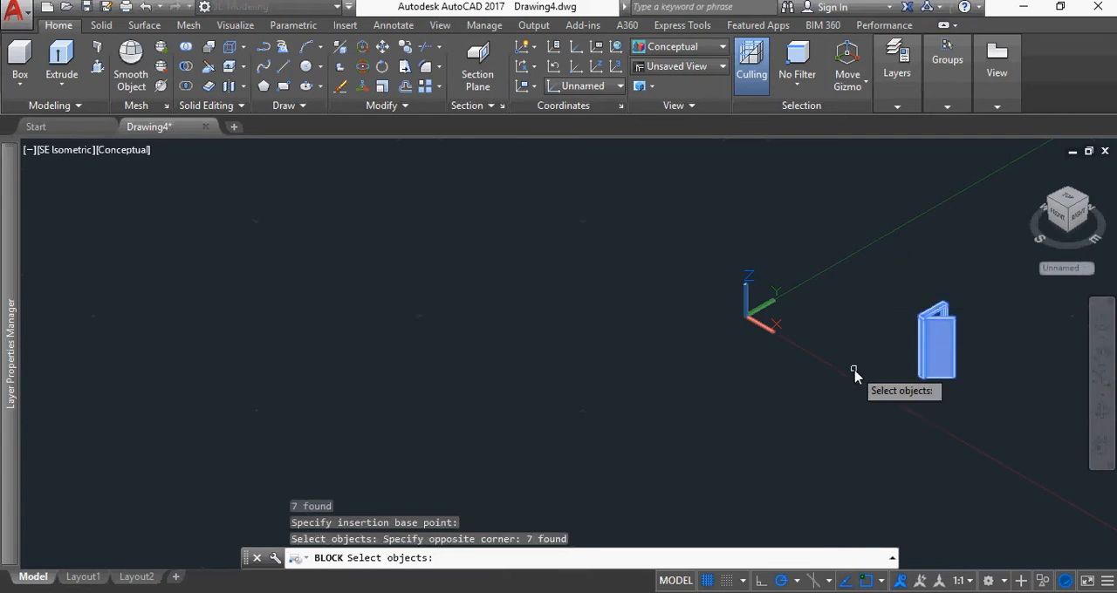
pyautogui.press('Return')
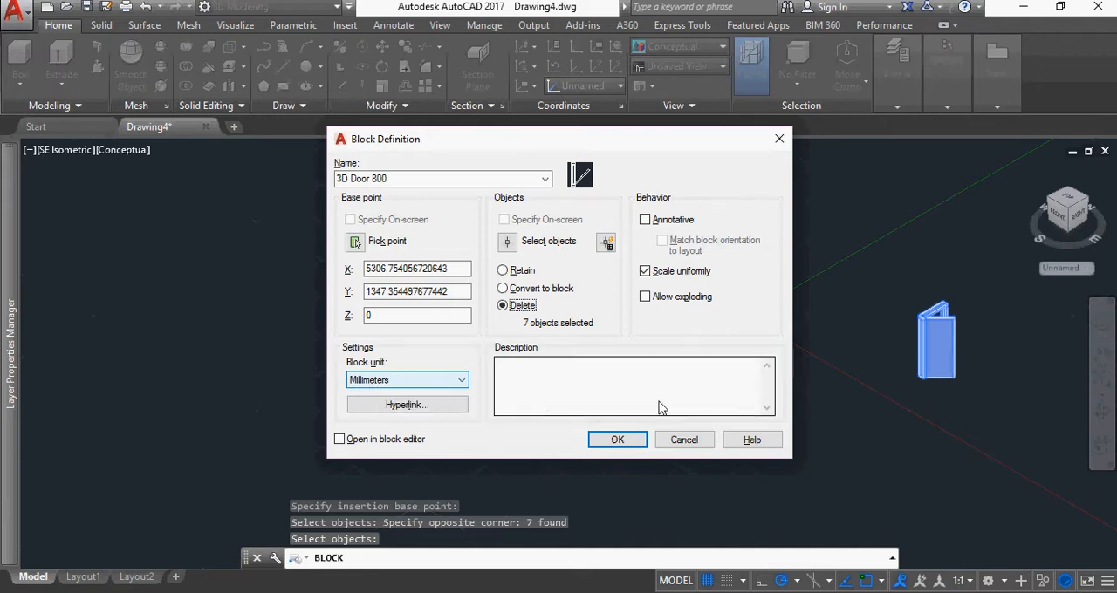
pyautogui.click(617, 442)
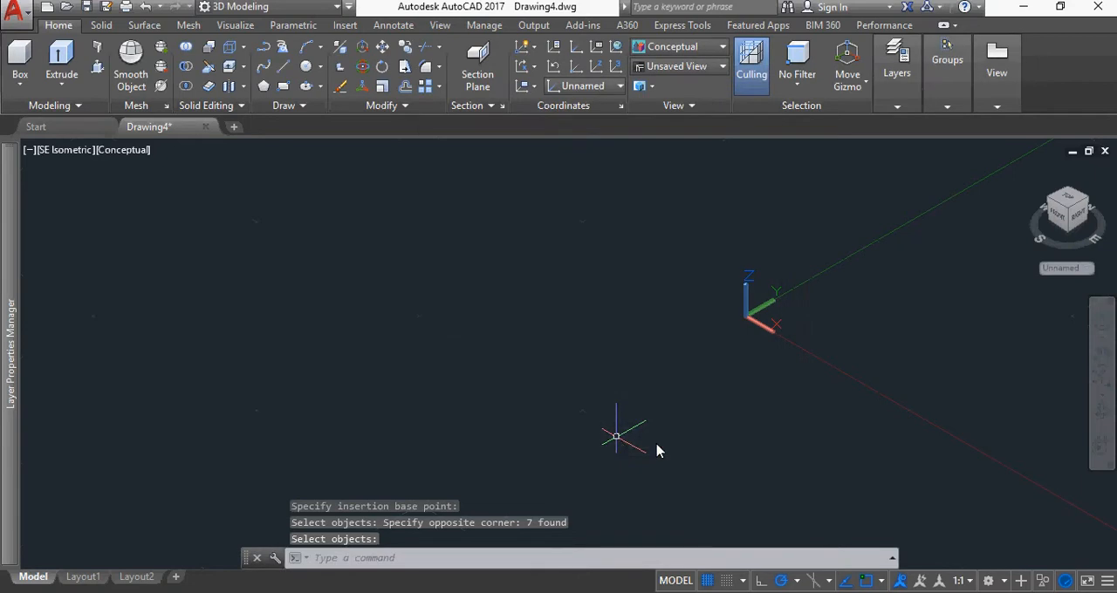
# Draw a 5000 by 4000 rectangle in the Top view as the room outline
pyautogui.click(1067, 202)
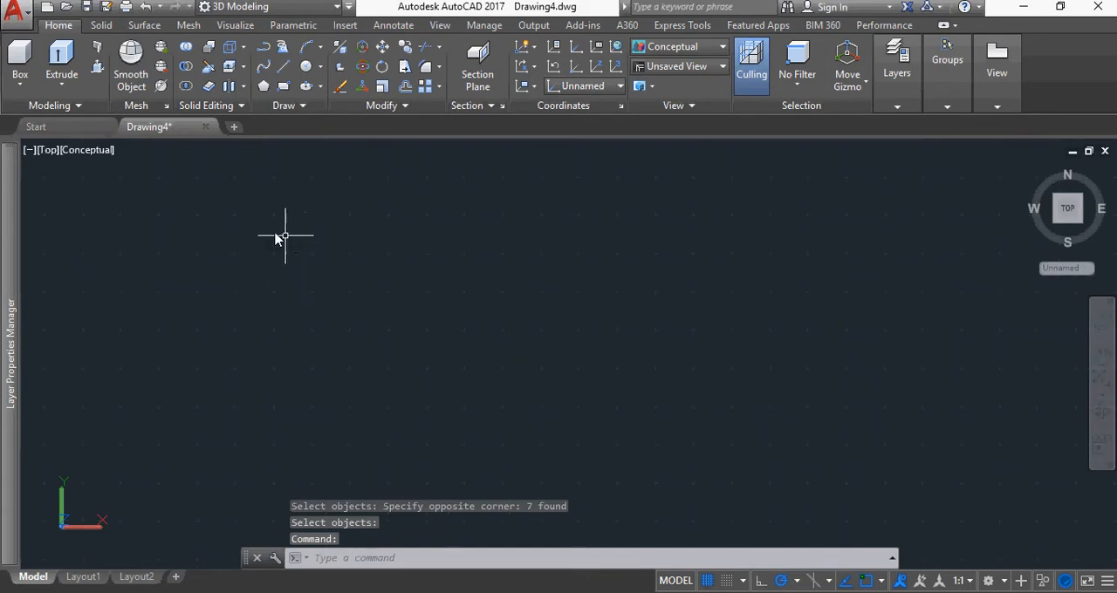
pyautogui.click(283, 85)
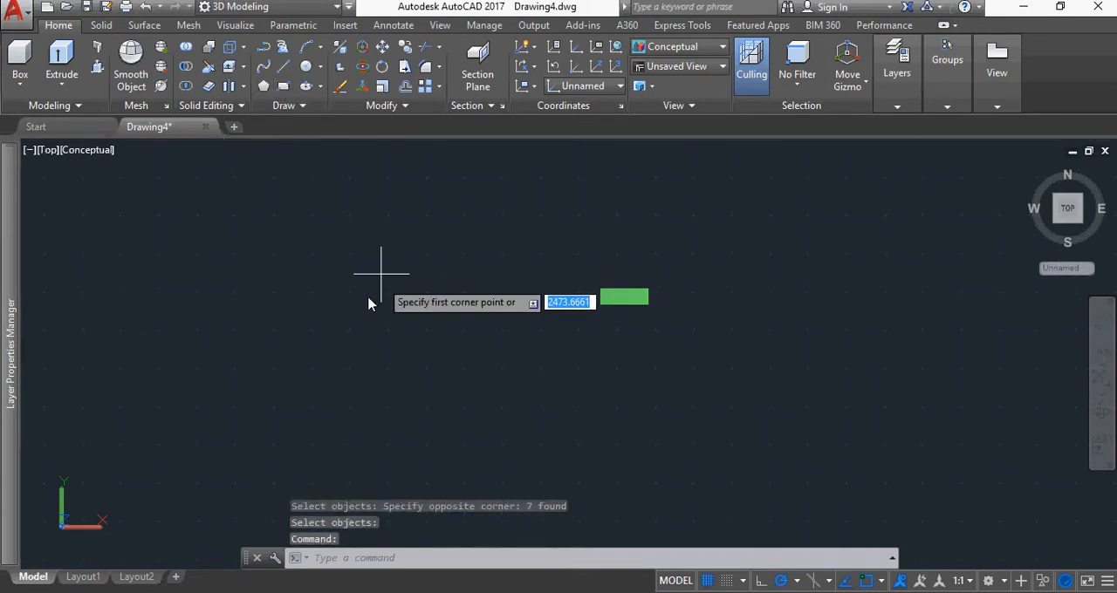
pyautogui.click(209, 434)
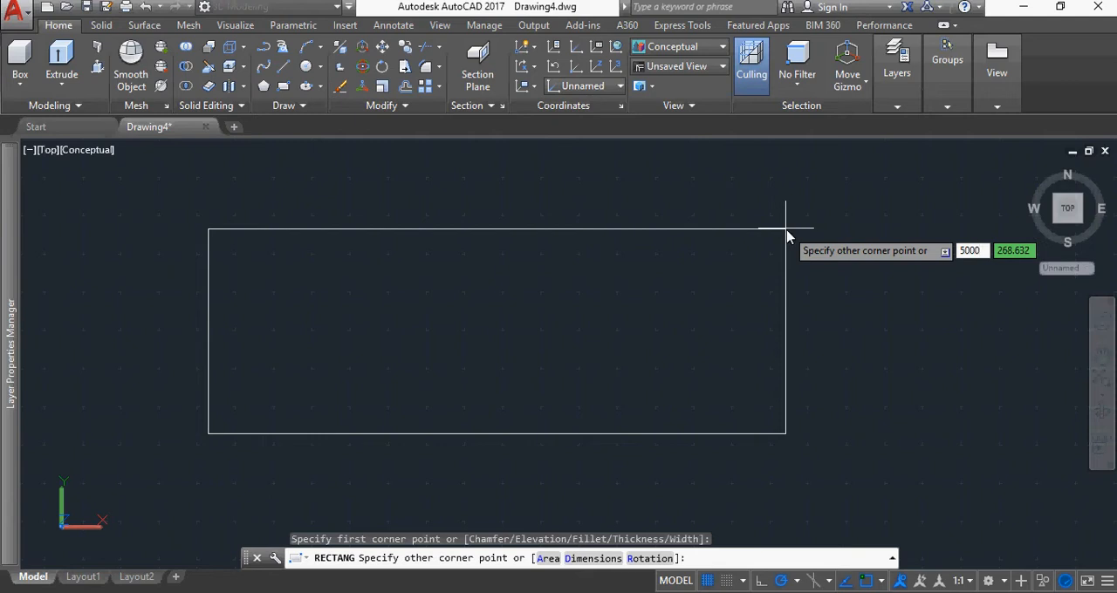
pyautogui.press('Tab')
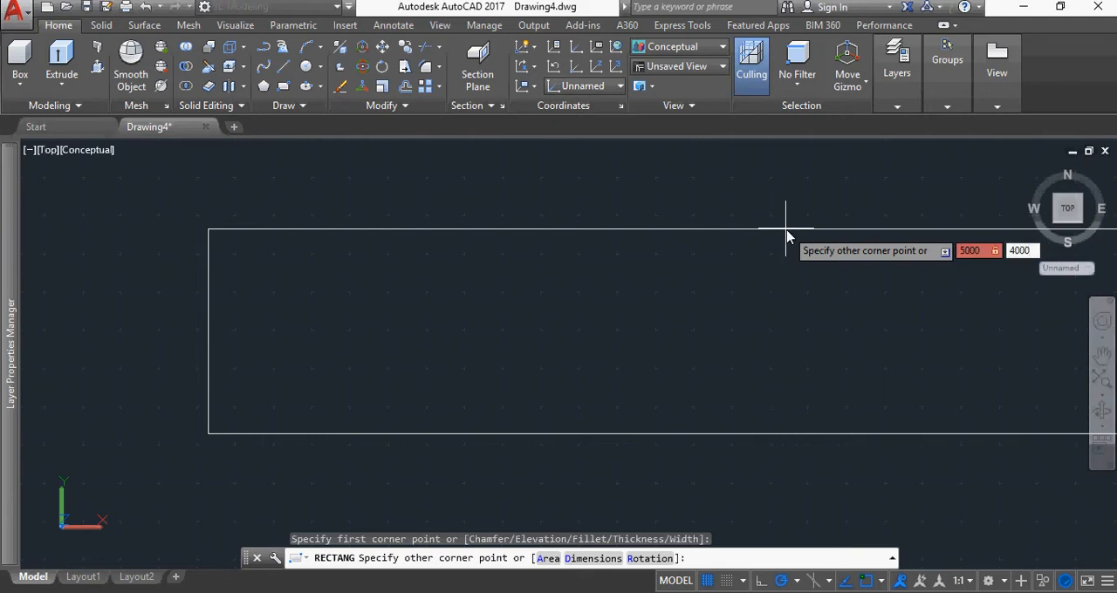
pyautogui.write('4000')
pyautogui.press('Return')
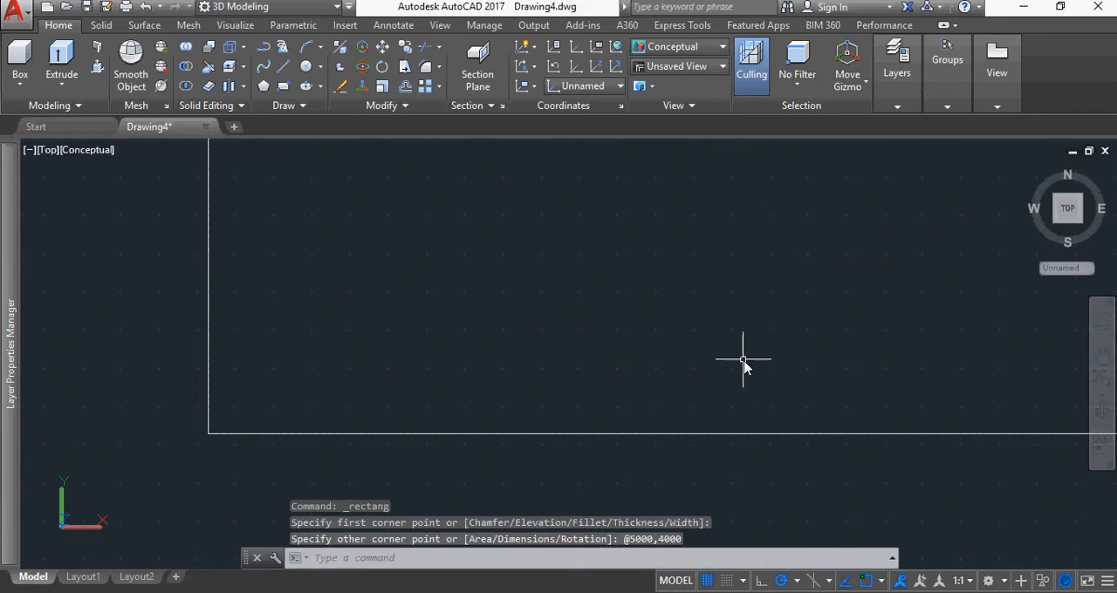
# Offset the room rectangle 150 inward to form the inner wall line
pyautogui.write('z')
pyautogui.press('Return')
pyautogui.write('e')
pyautogui.press('Return')
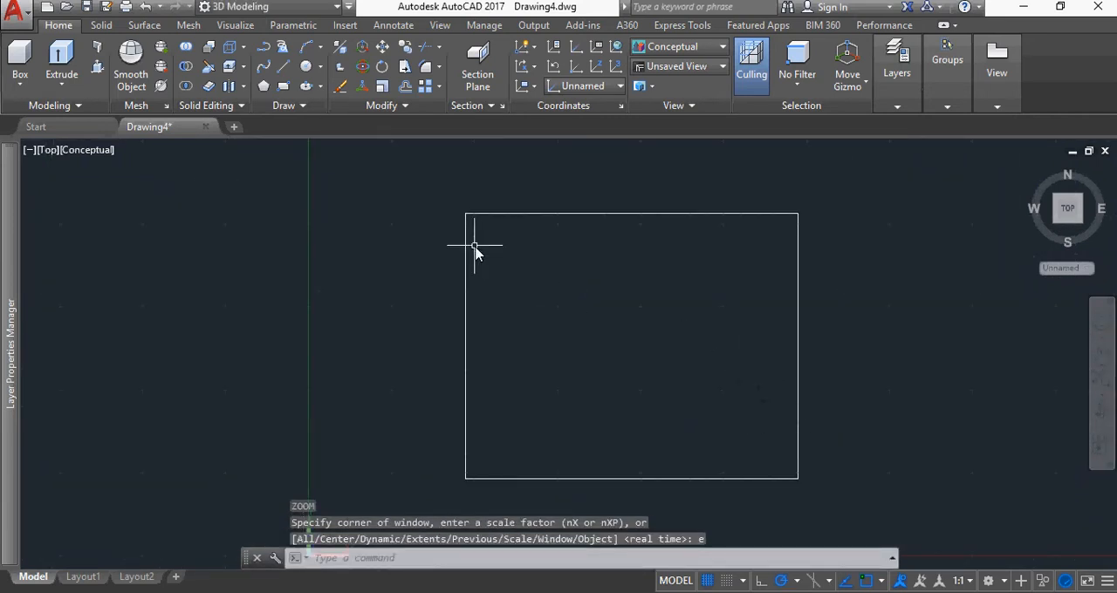
pyautogui.click(406, 87)
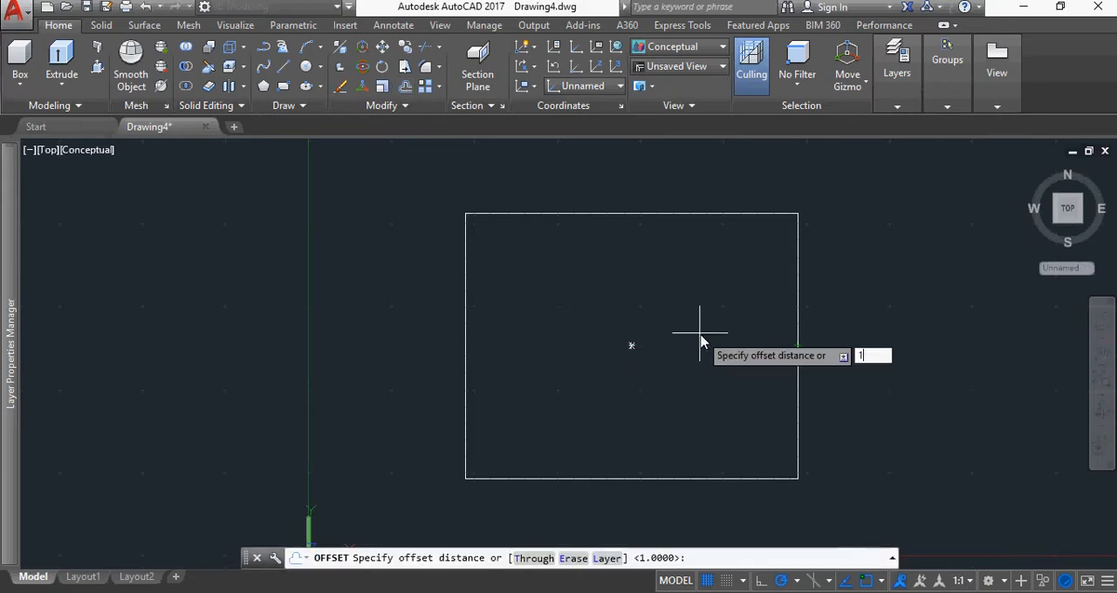
pyautogui.press('Return')
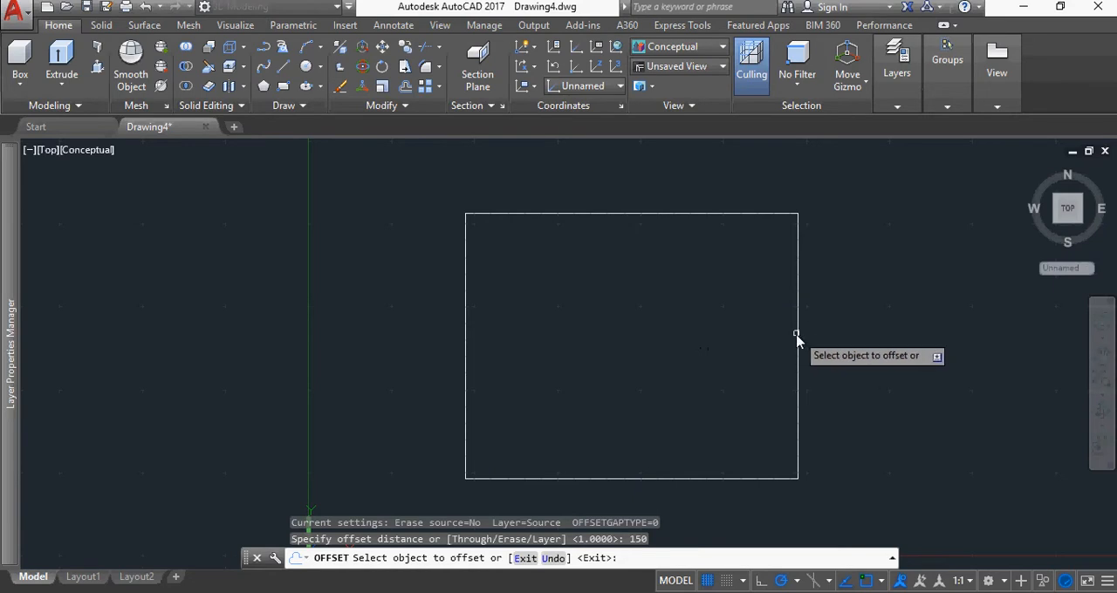
pyautogui.click(797, 339)
pyautogui.click(714, 337)
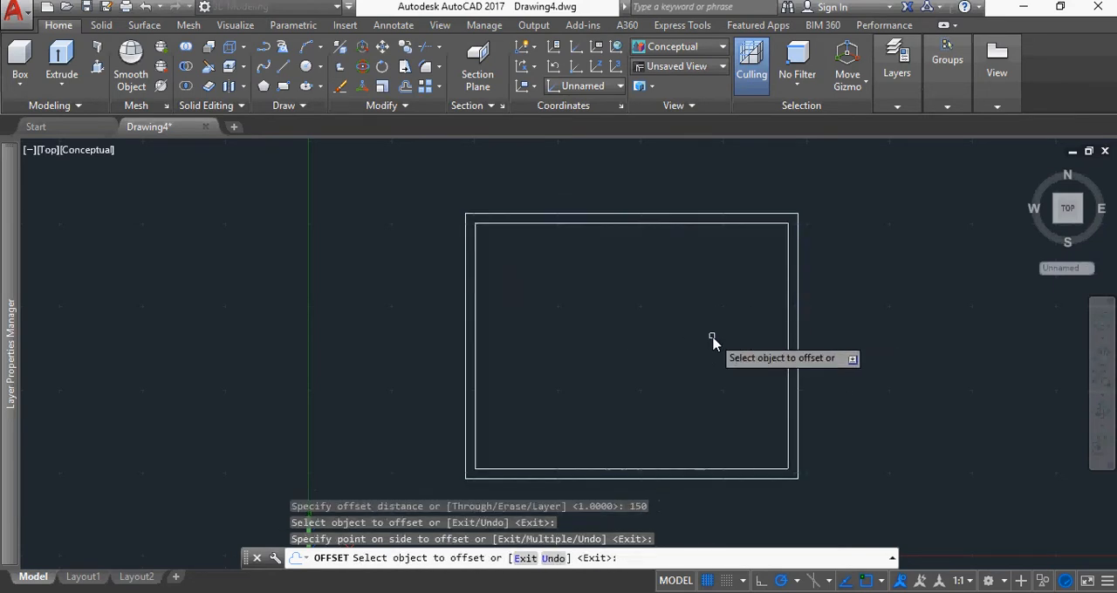
# Presspull the area between the two rectangles to 2400 high to form the walls in SE Isometric view
pyautogui.click(1079, 224)
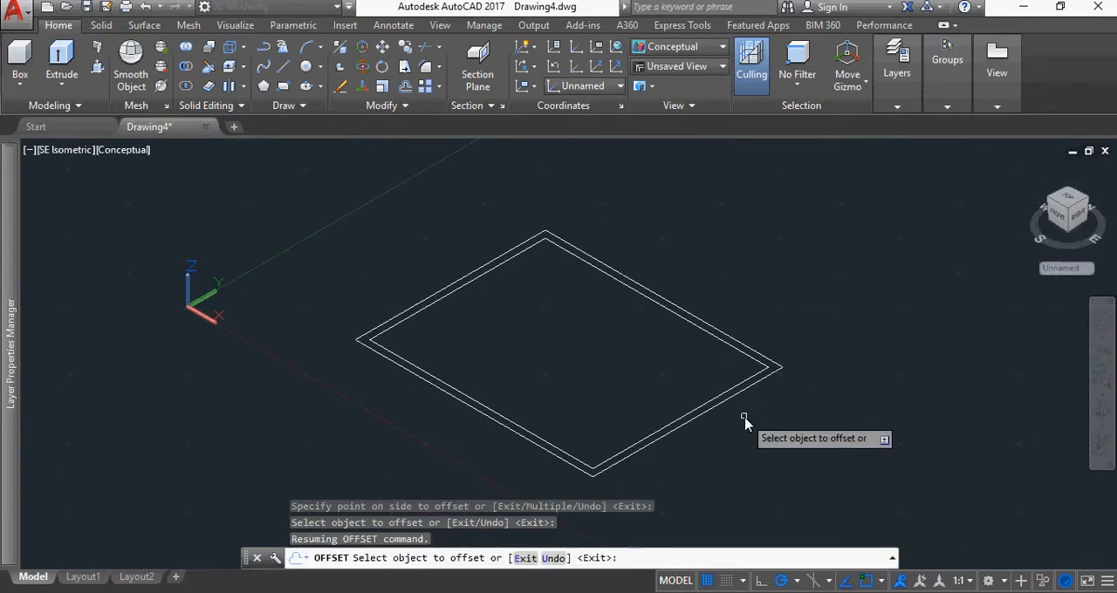
pyautogui.click(96, 66)
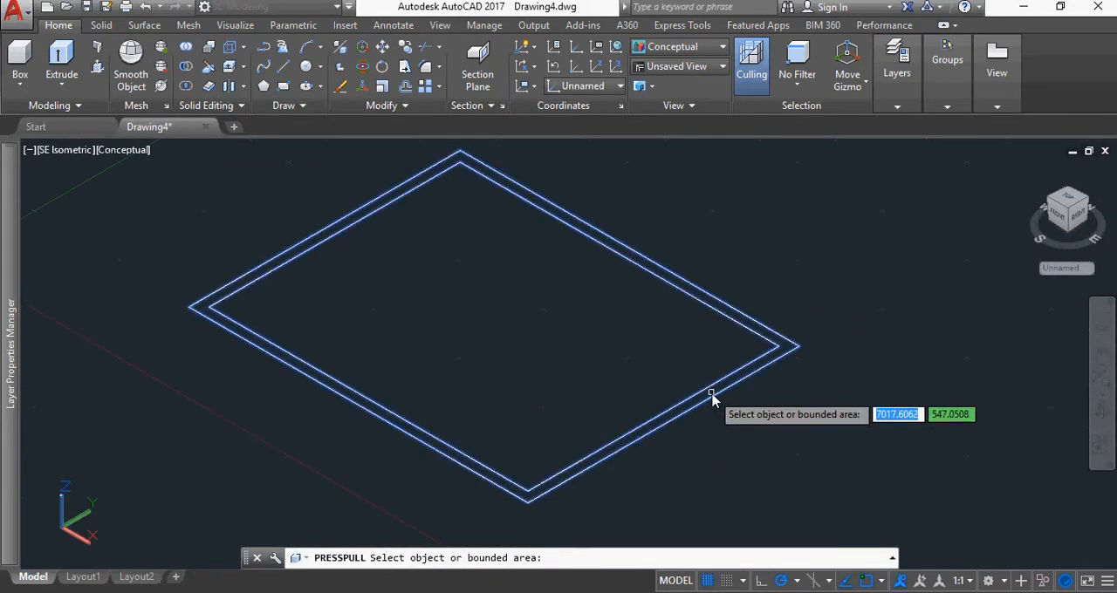
pyautogui.click(712, 400)
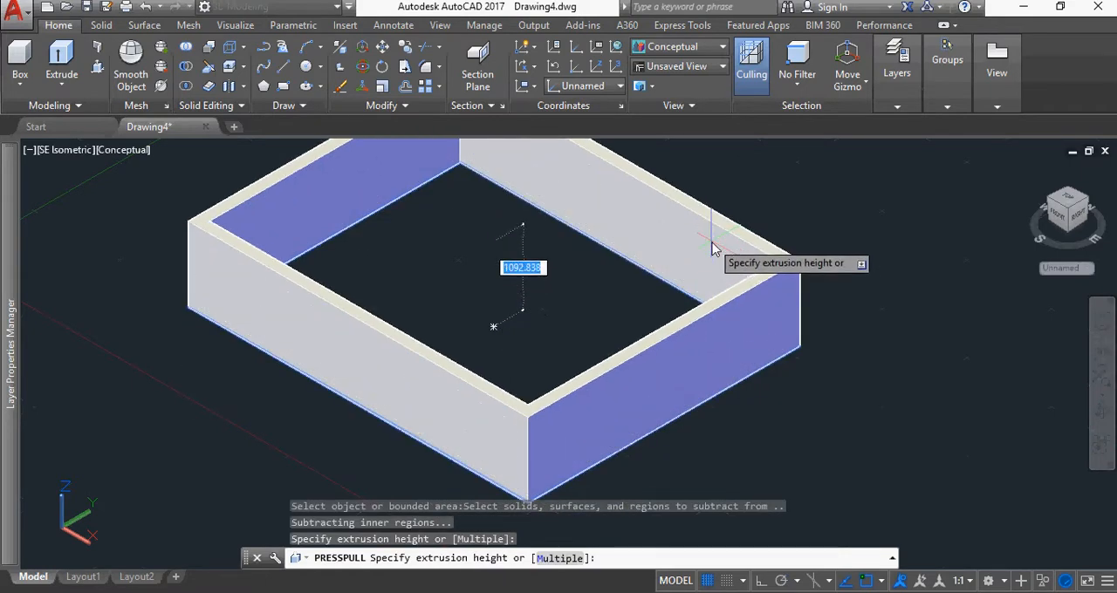
pyautogui.press('Return')
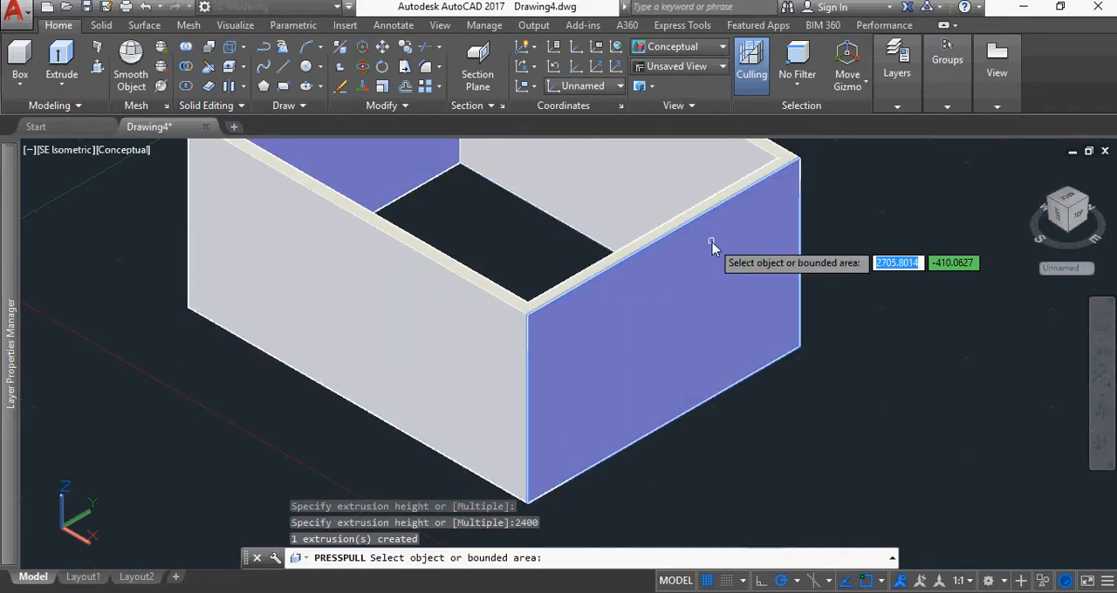
pyautogui.press('Return')
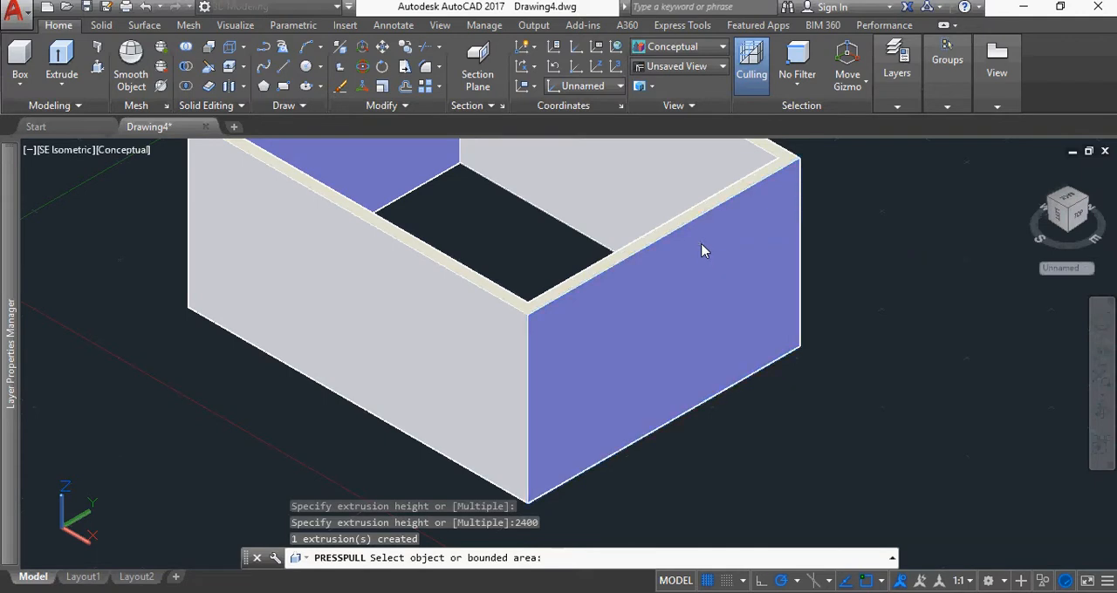
# Create a solid box 900 by 900 by 1950 high in the empty space in front of the room
pyautogui.scroll(-4, 829, 454)
pyautogui.scroll(-1, 568, 523)
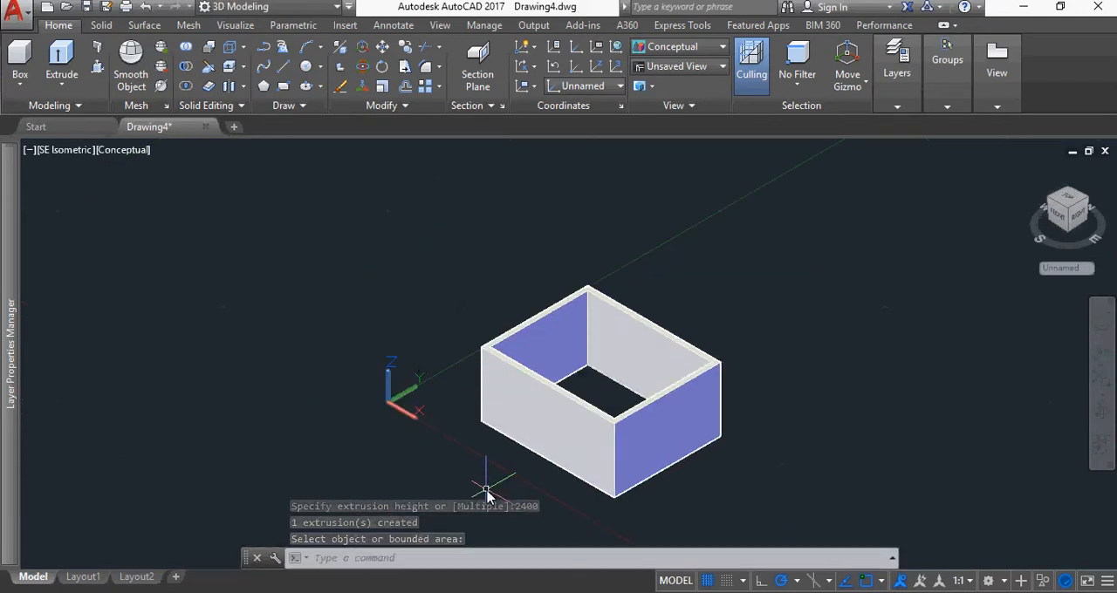
pyautogui.moveTo(489, 479); pyautogui.dragTo(485, 388, button='middle')
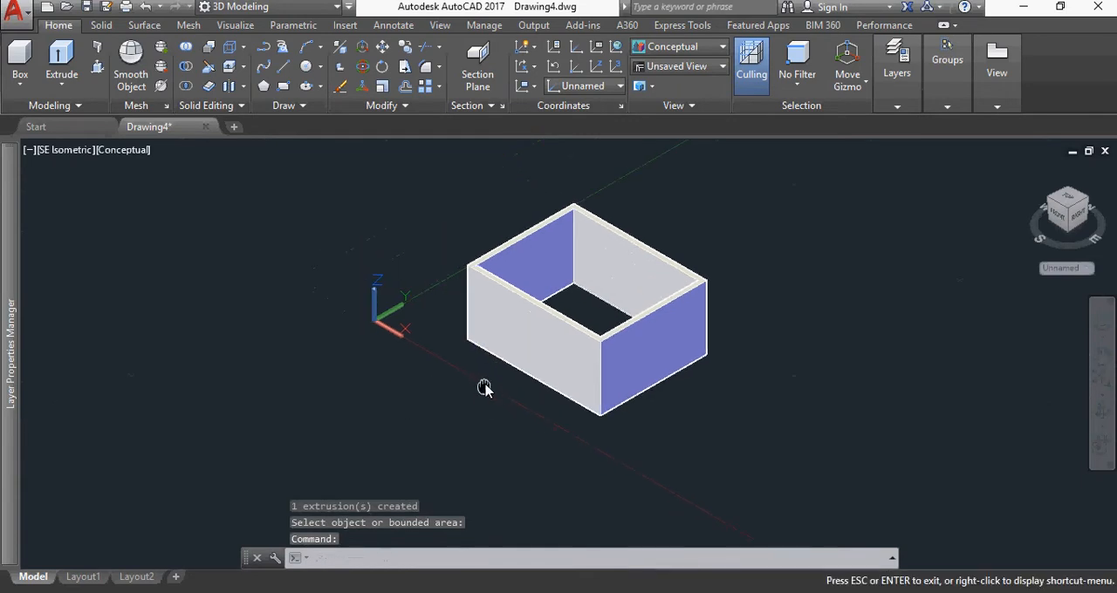
pyautogui.click(18, 59)
pyautogui.click(316, 482)
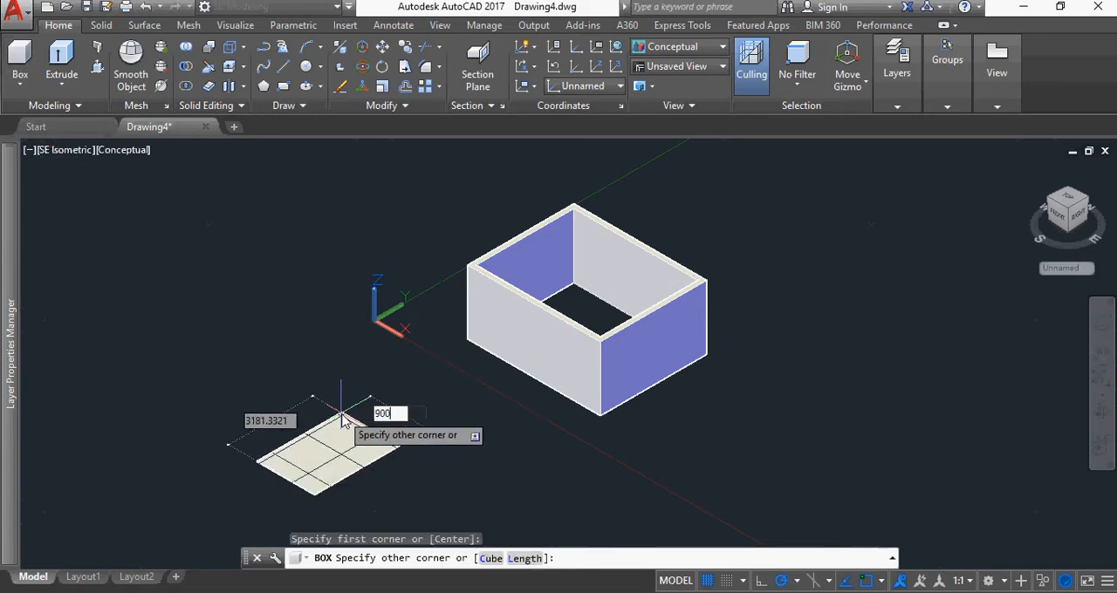
pyautogui.press('Tab')
pyautogui.write('9')
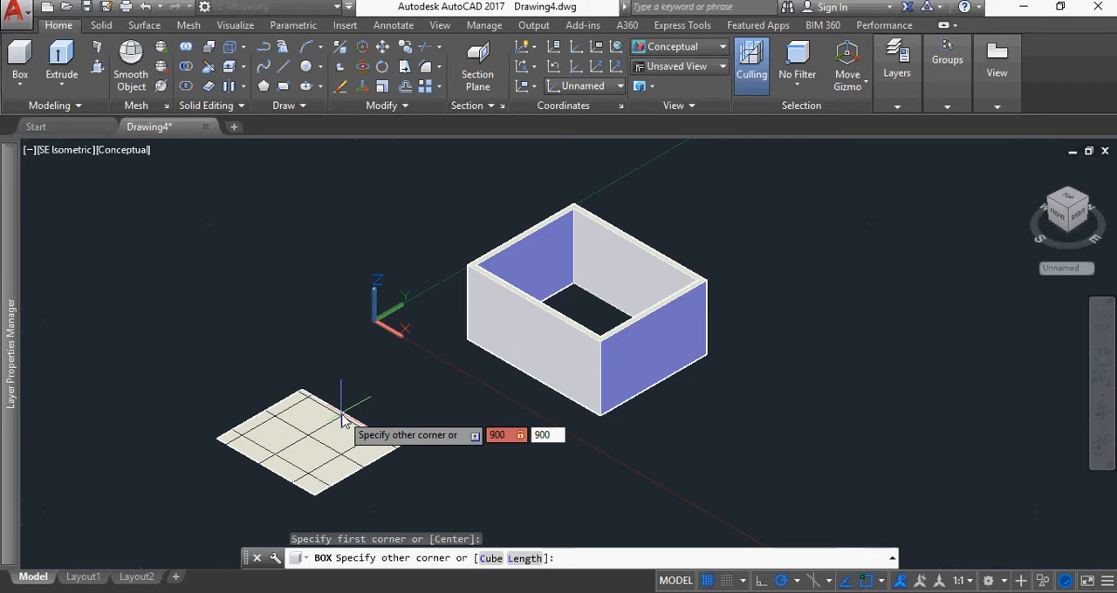
pyautogui.write('00')
pyautogui.press('Tab')
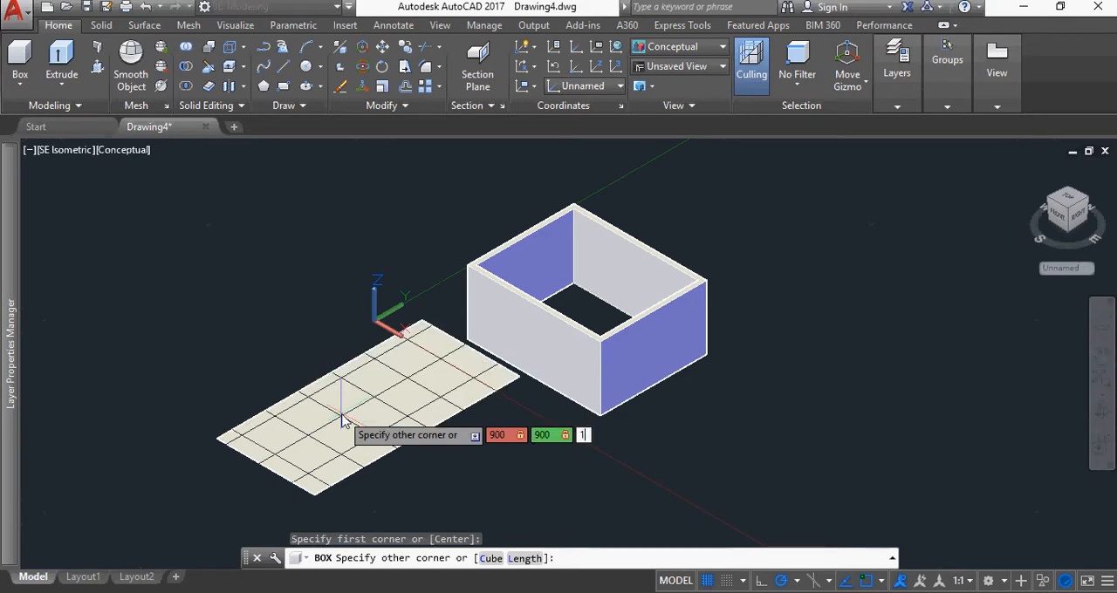
pyautogui.press('Return')
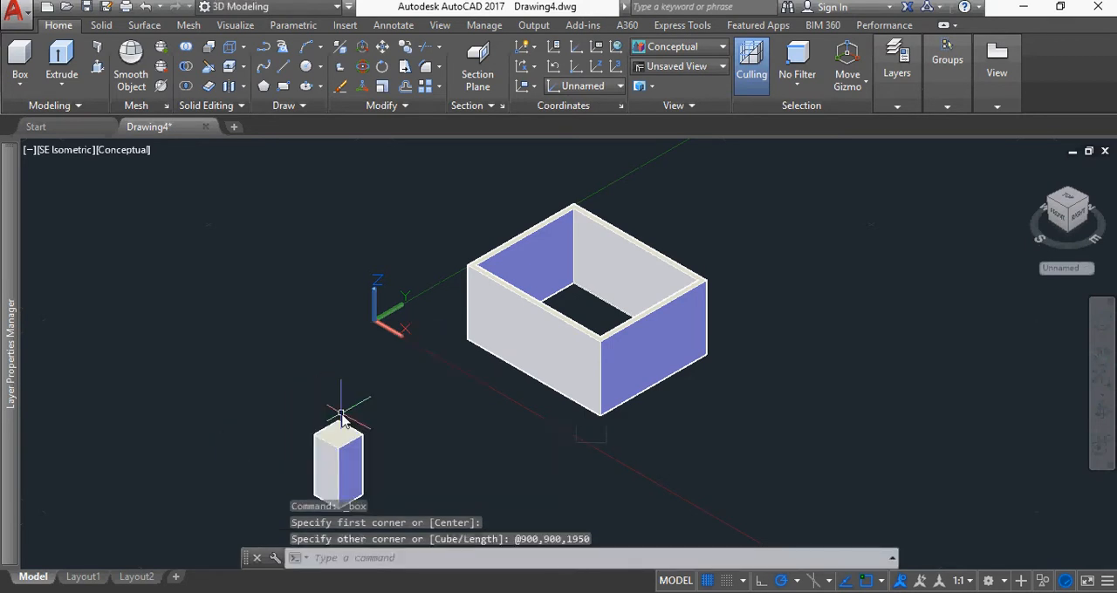
# Copy the 900 by 900 box twice, placing one copy in front of the room and one beside its east wall
pyautogui.moveTo(449, 448); pyautogui.dragTo(404, 379, button='middle')
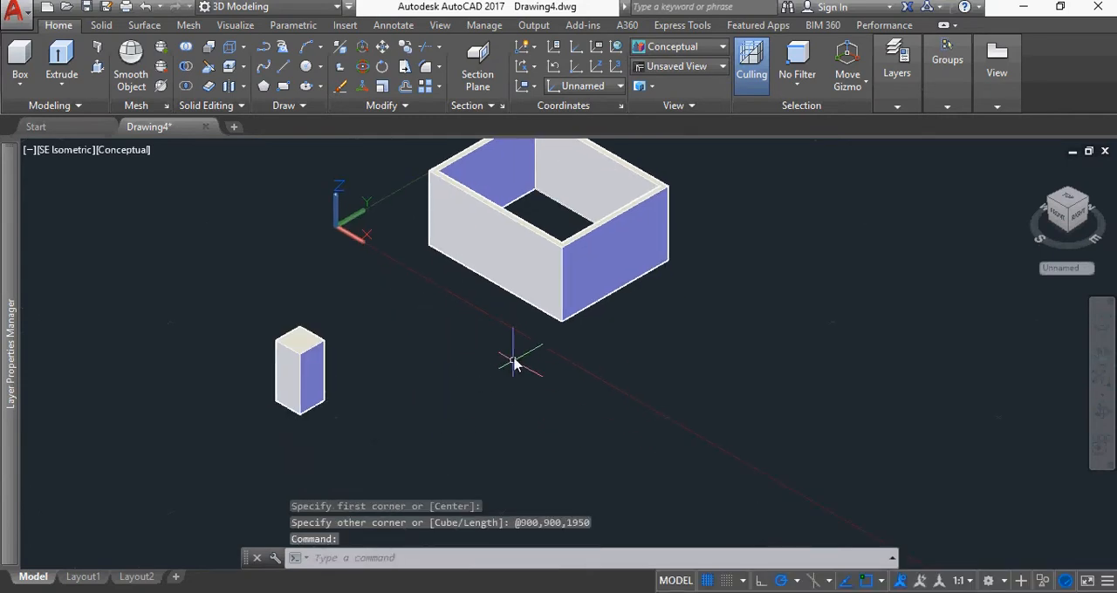
pyautogui.click(404, 67)
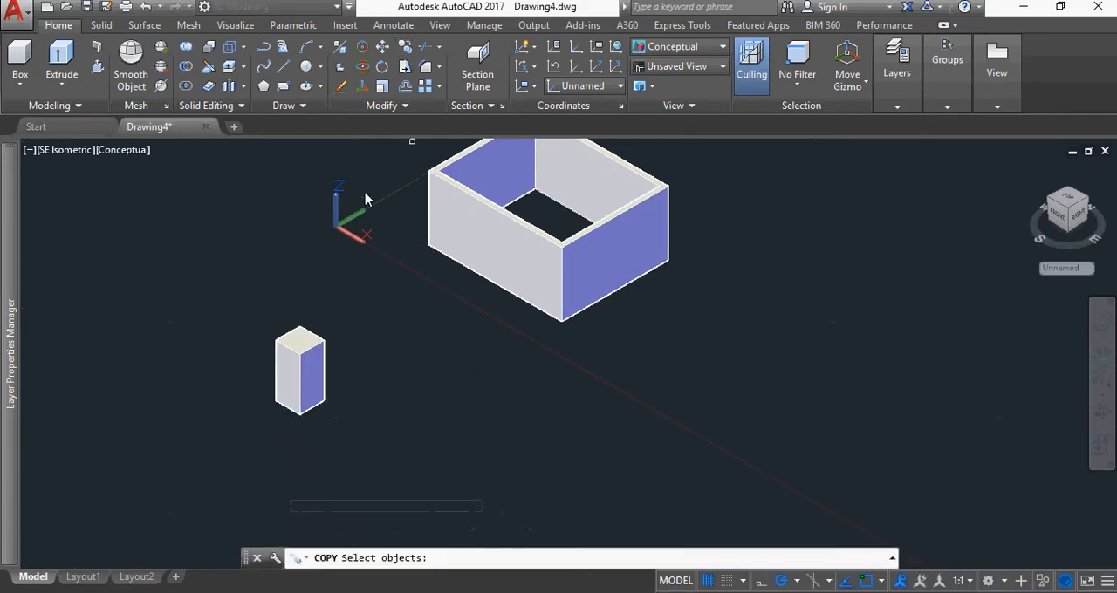
pyautogui.click(310, 393)
pyautogui.press('Return')
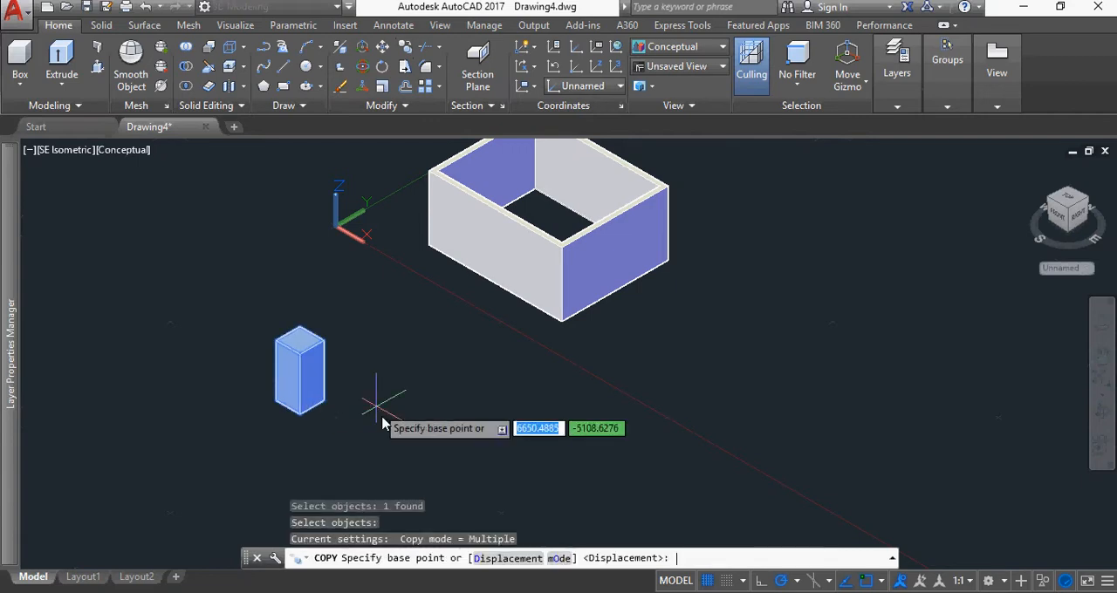
pyautogui.click(355, 403)
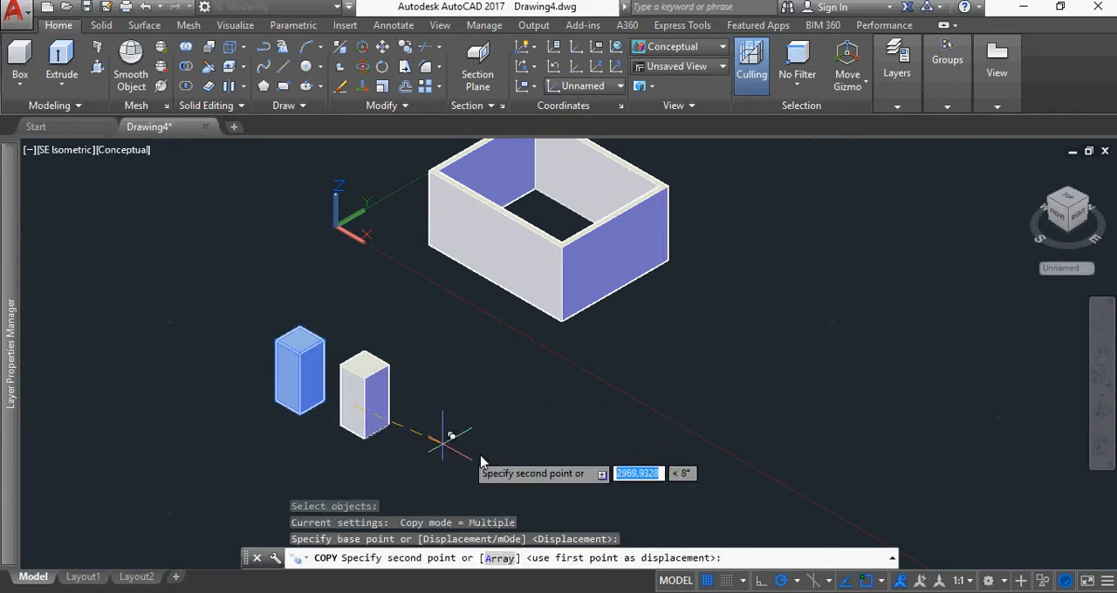
pyautogui.click(496, 457)
pyautogui.click(778, 356)
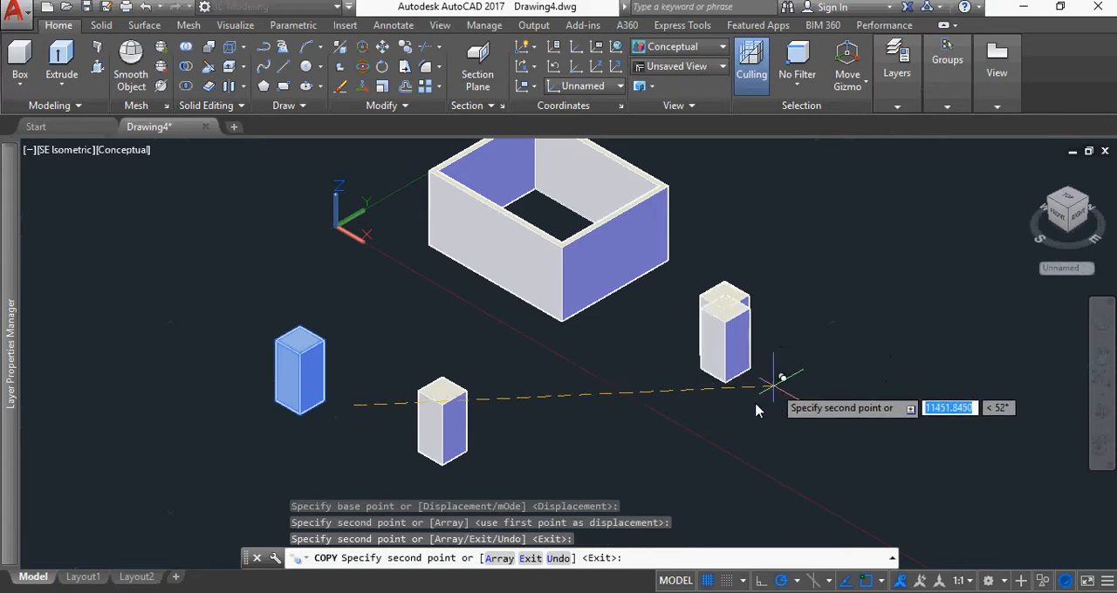
pyautogui.press('Escape')
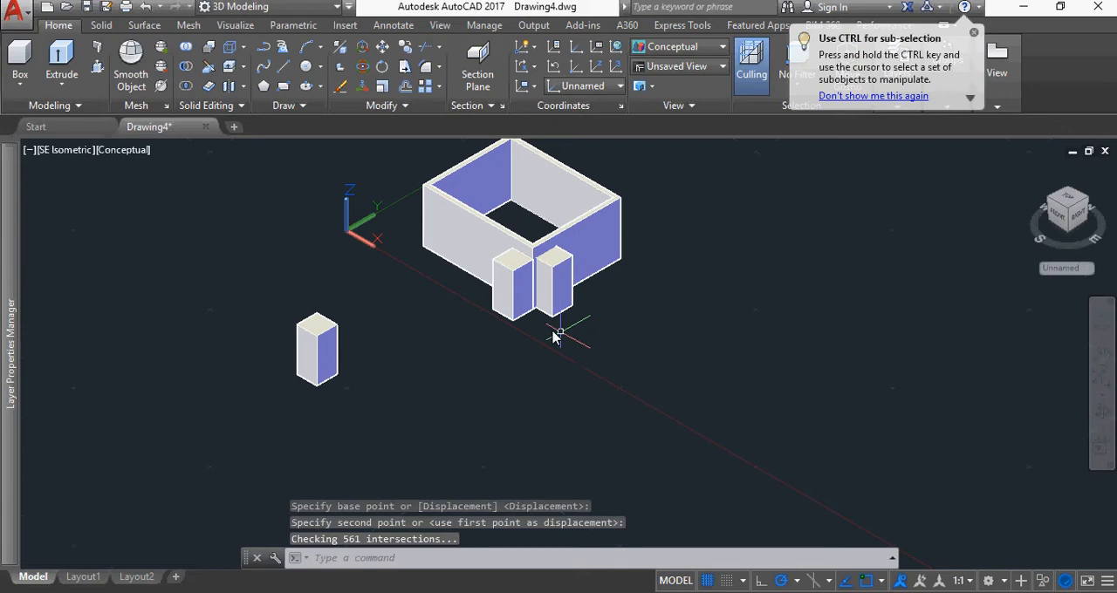
pyautogui.scroll(10, 552, 319)
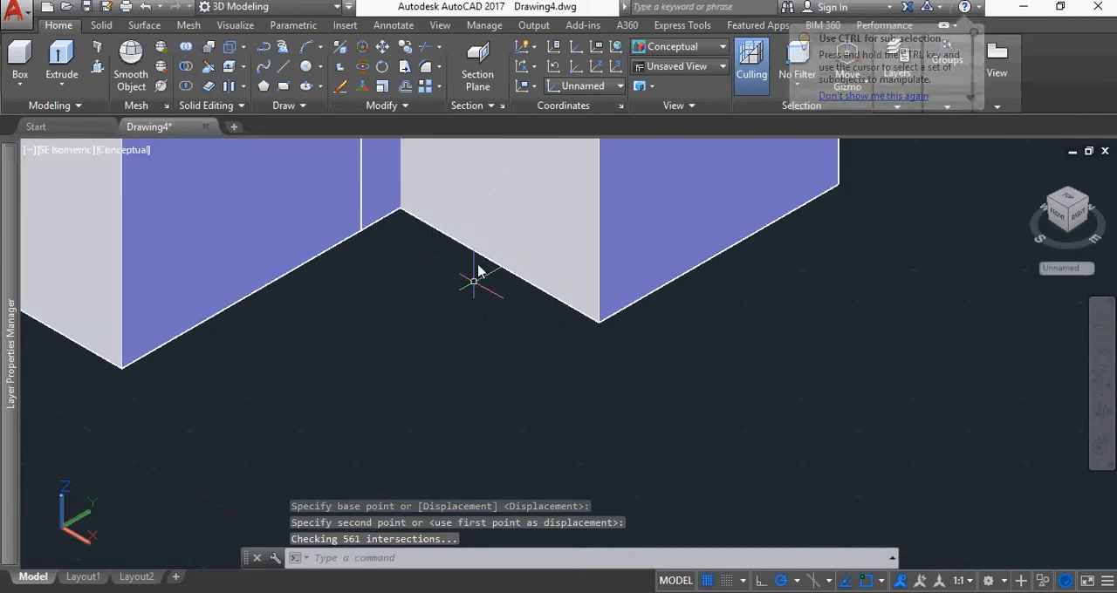
pyautogui.click(477, 272)
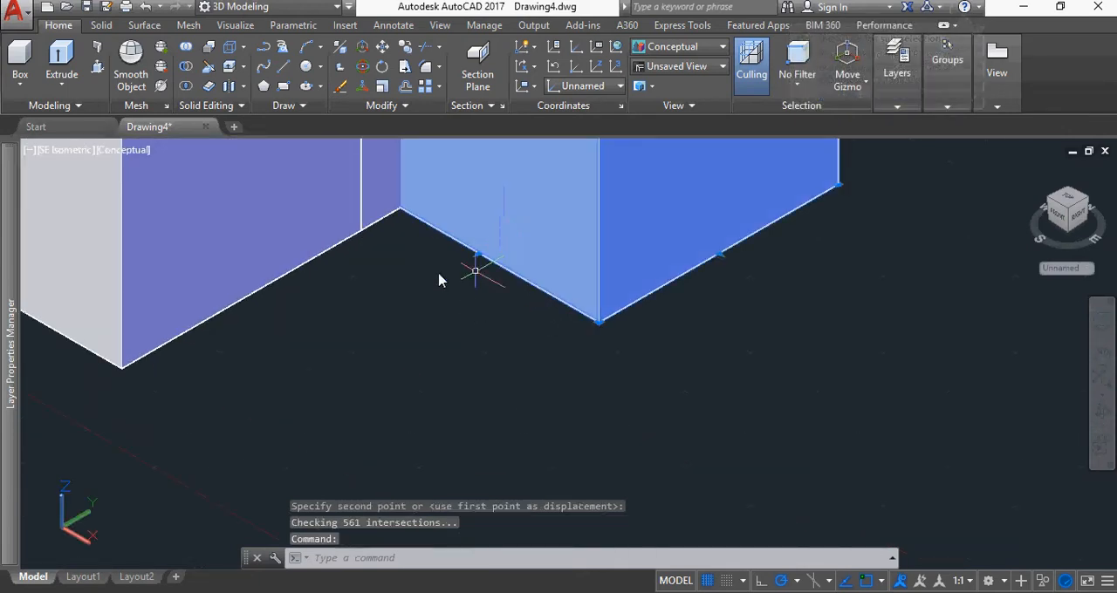
pyautogui.click(382, 47)
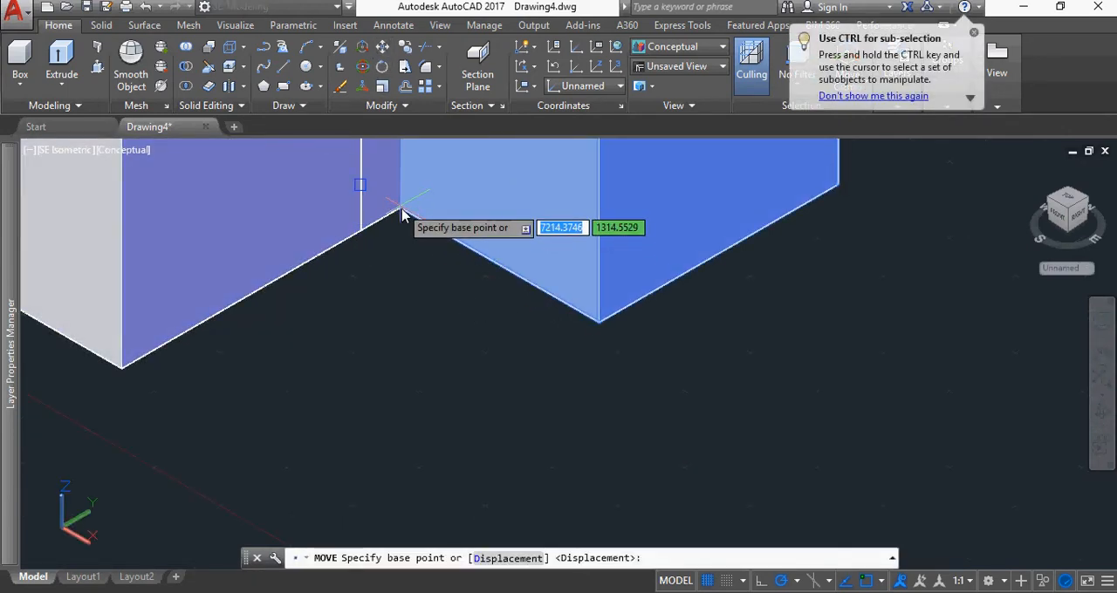
pyautogui.scroll(5, 406, 221)
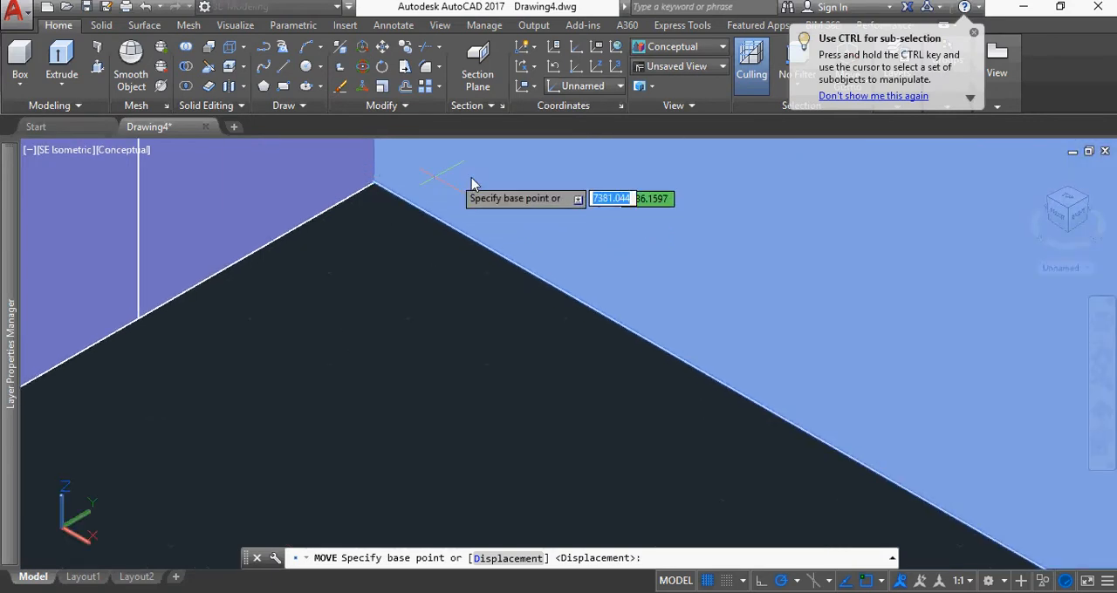
pyautogui.scroll(-5, 637, 226)
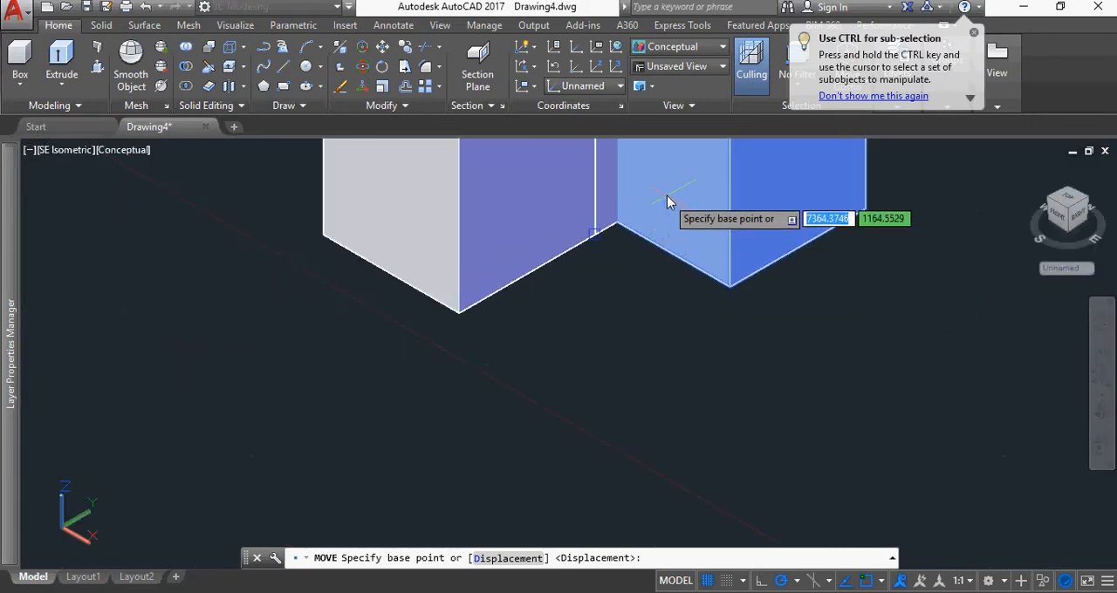
pyautogui.moveTo(672, 219); pyautogui.dragTo(678, 456, button='middle')
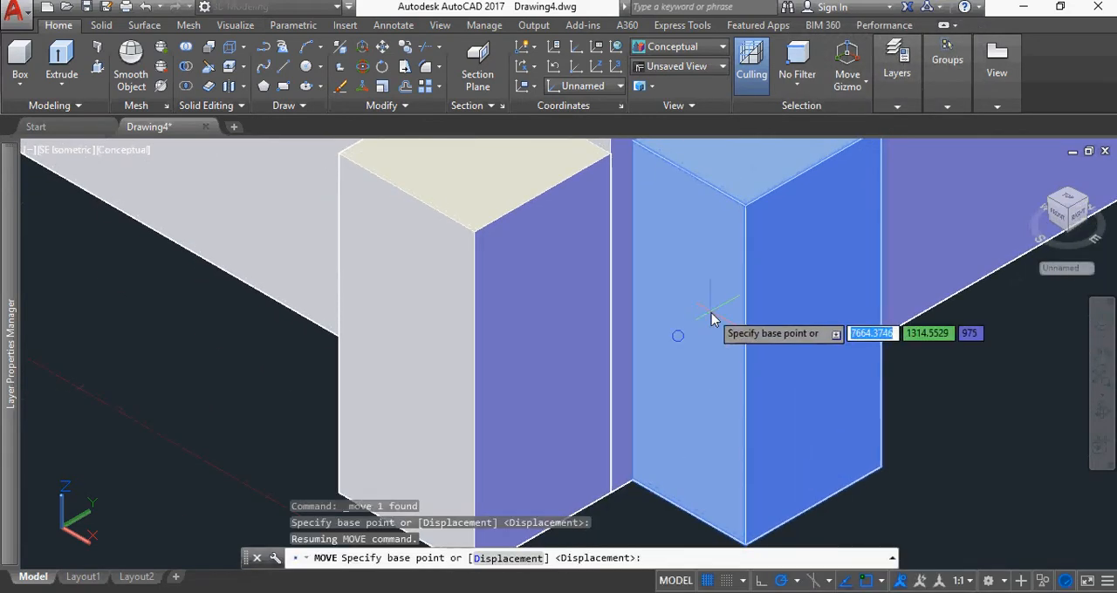
pyautogui.press('Escape')
# Move the box at the room's east wall outward along the X axis so that it stands clear of the wall
pyautogui.click(800, 333)
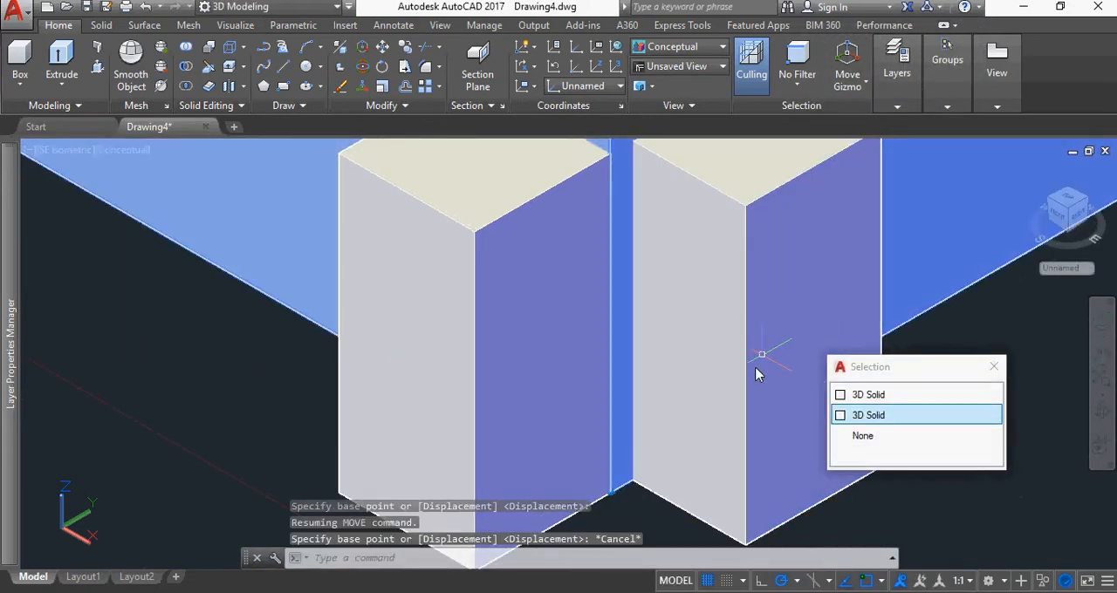
pyautogui.click(735, 449)
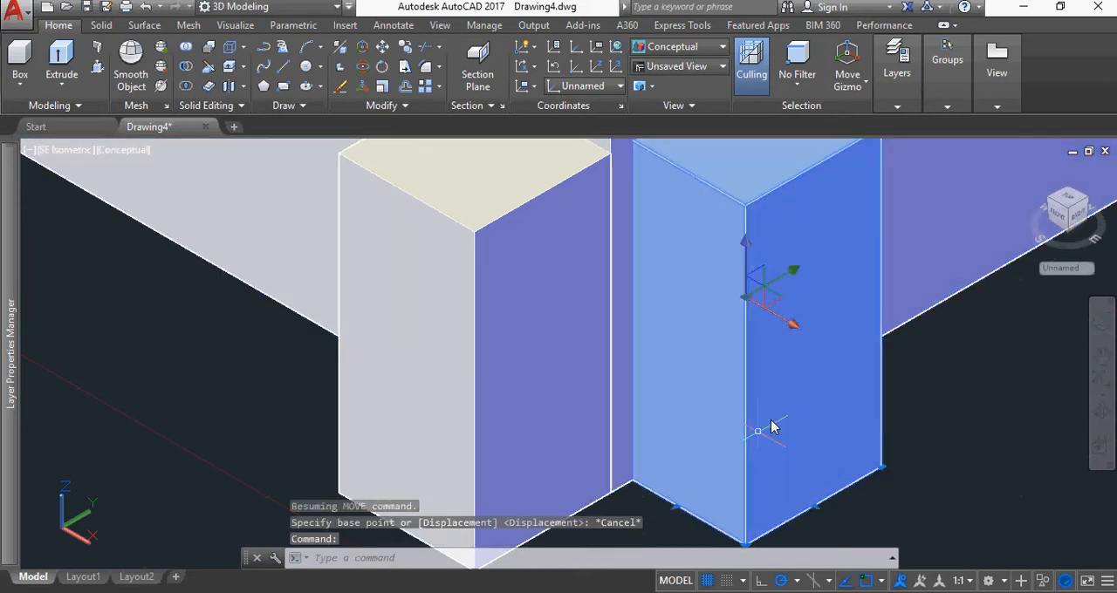
pyautogui.click(792, 334)
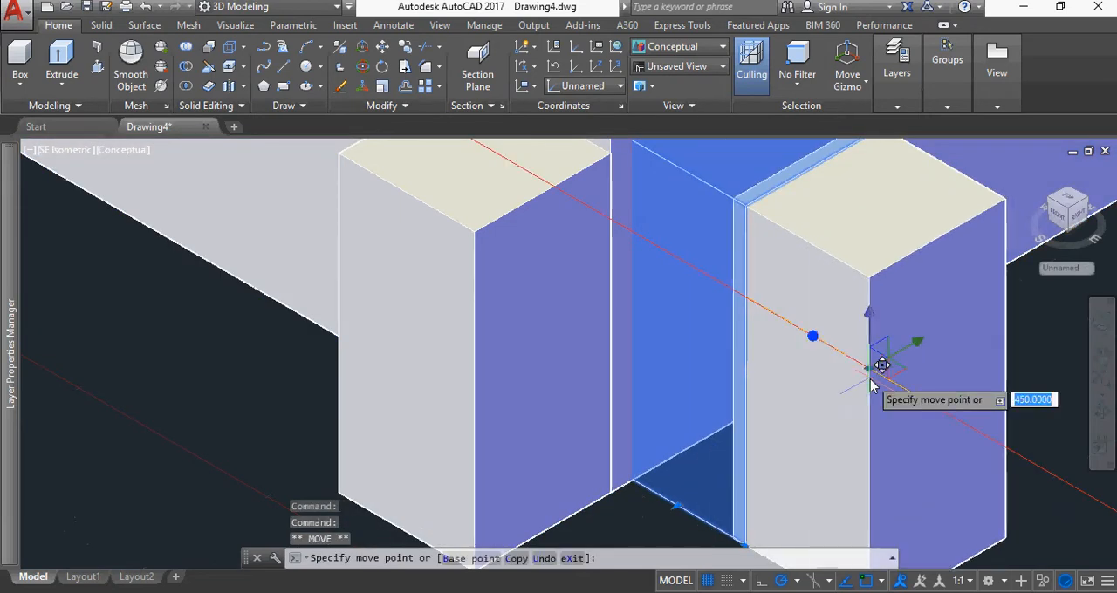
pyautogui.scroll(-5, 901, 410)
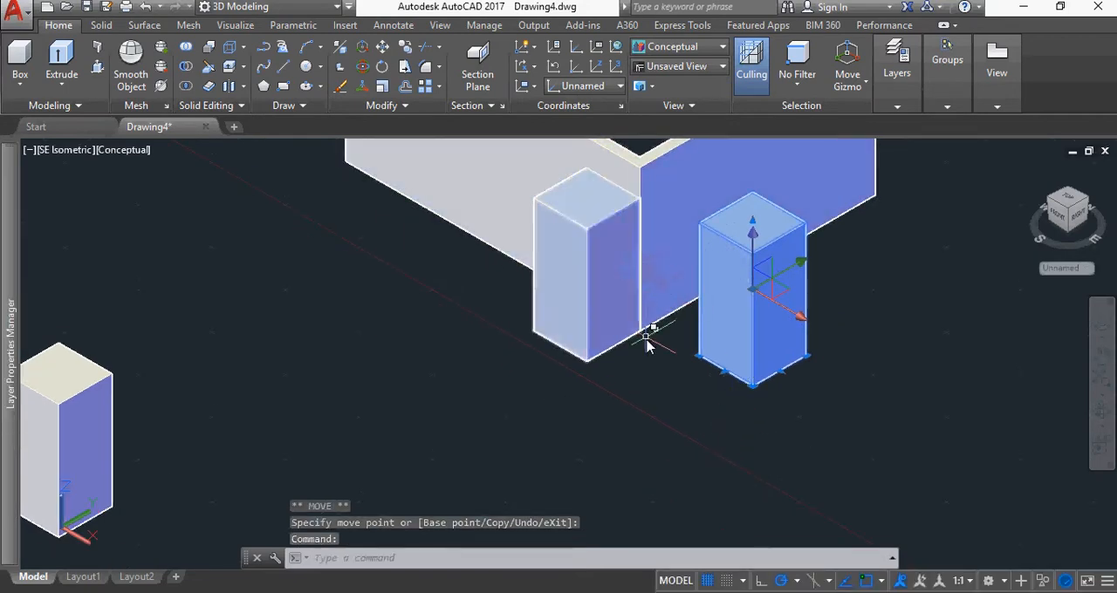
# In NE Isometric view, move the detached box by its bottom corner to the room's north-east outer bottom corner
pyautogui.click(1078, 217)
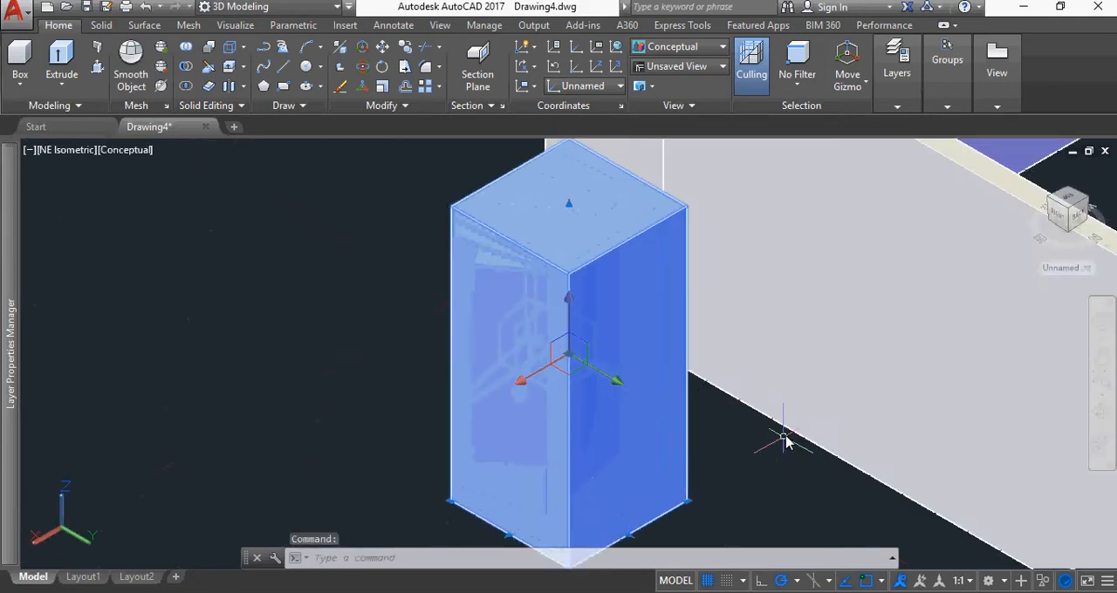
pyautogui.scroll(-6, 786, 443)
pyautogui.moveTo(773, 454); pyautogui.dragTo(573, 332, button='middle')
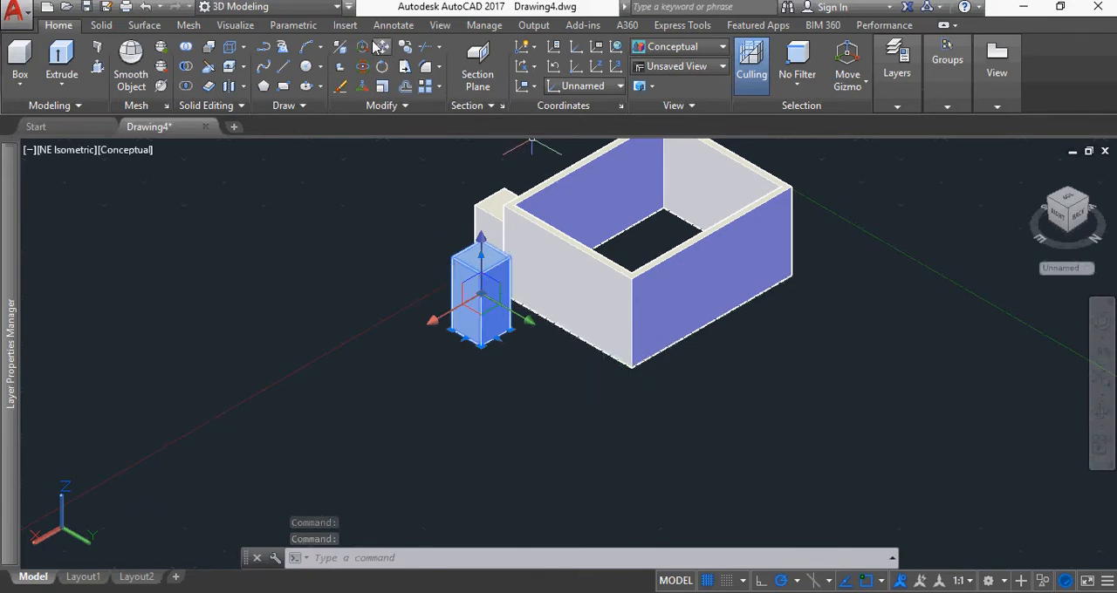
pyautogui.click(381, 47)
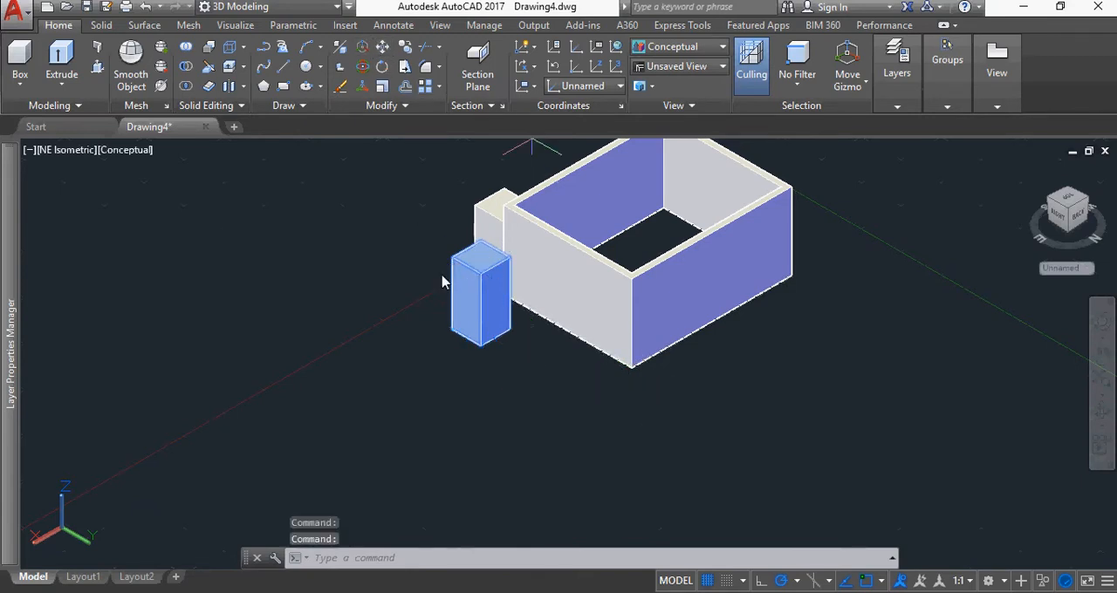
pyautogui.click(510, 343)
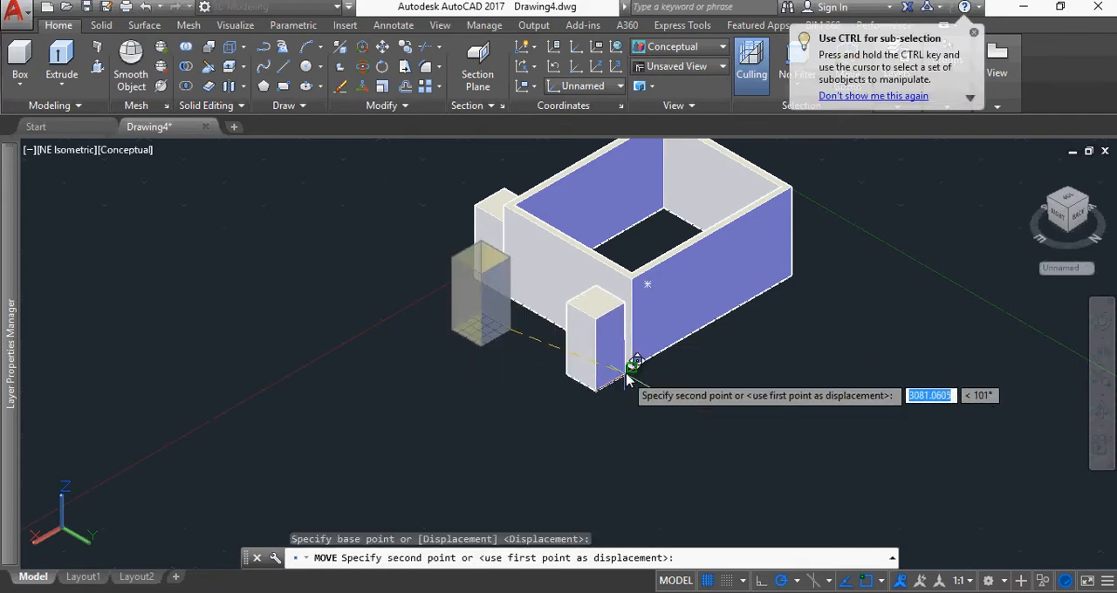
pyautogui.click(629, 378)
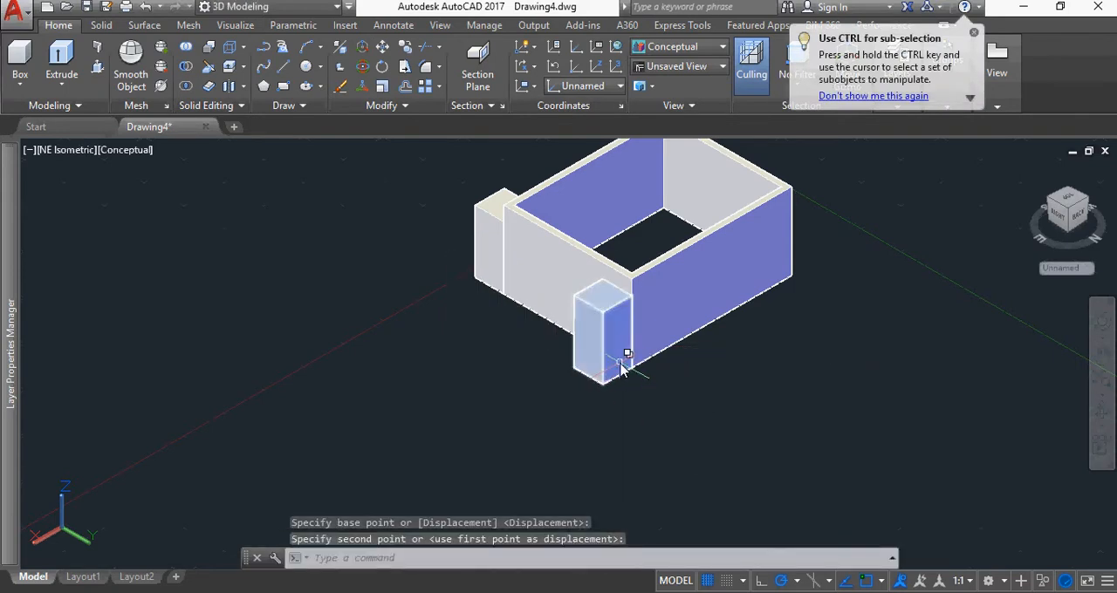
pyautogui.scroll(5, 629, 366)
pyautogui.scroll(-10, 576, 301)
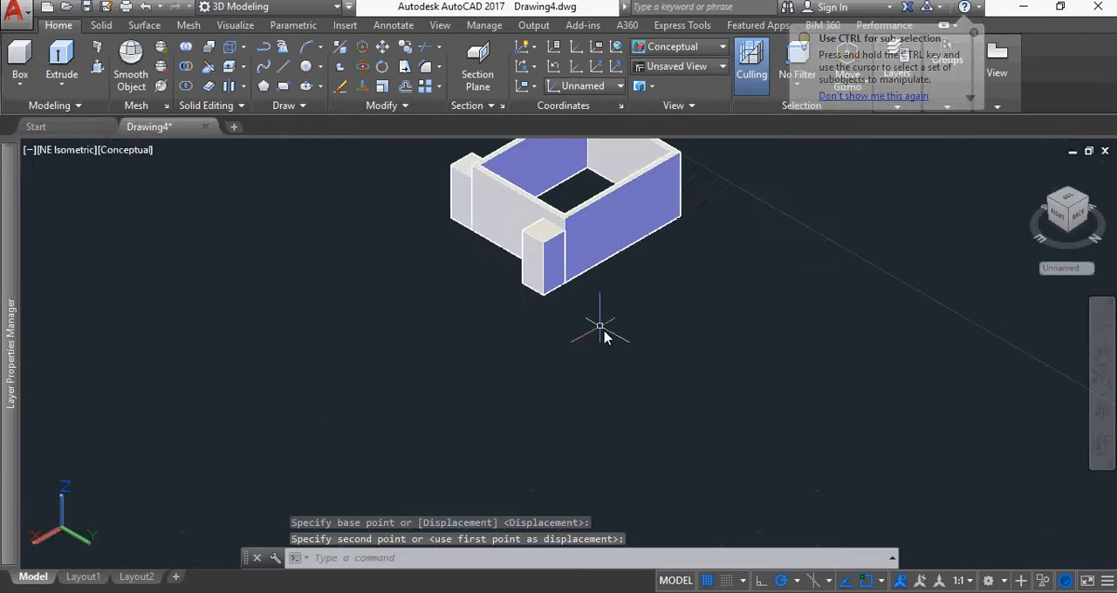
# In SW Isometric view, move the remaining free-standing box by its bottom corner to the room's south-west outer bottom corner
pyautogui.click(1073, 192)
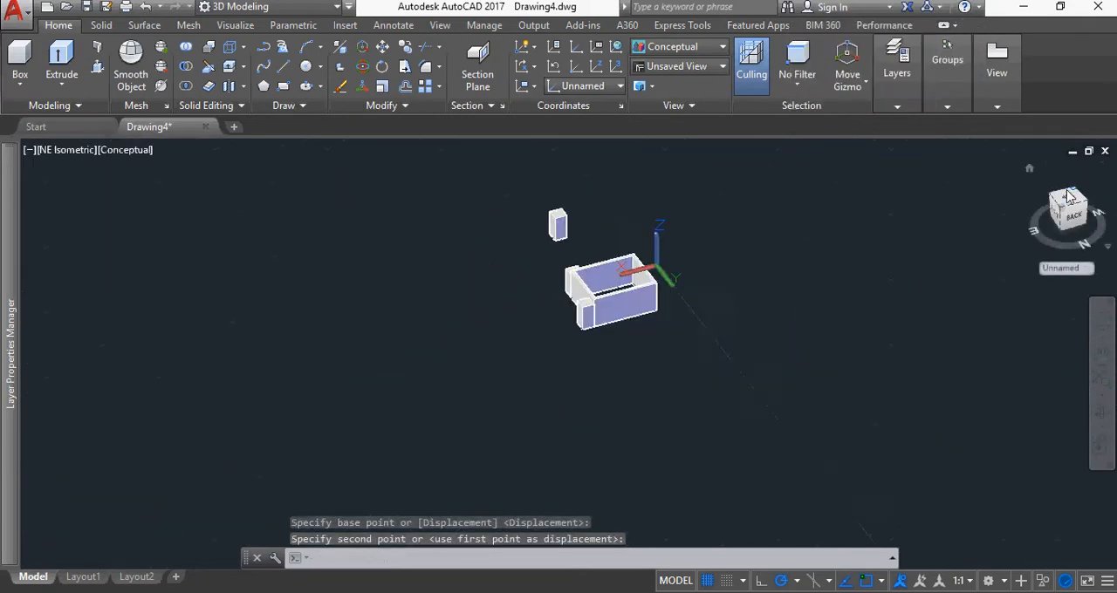
pyautogui.click(681, 460)
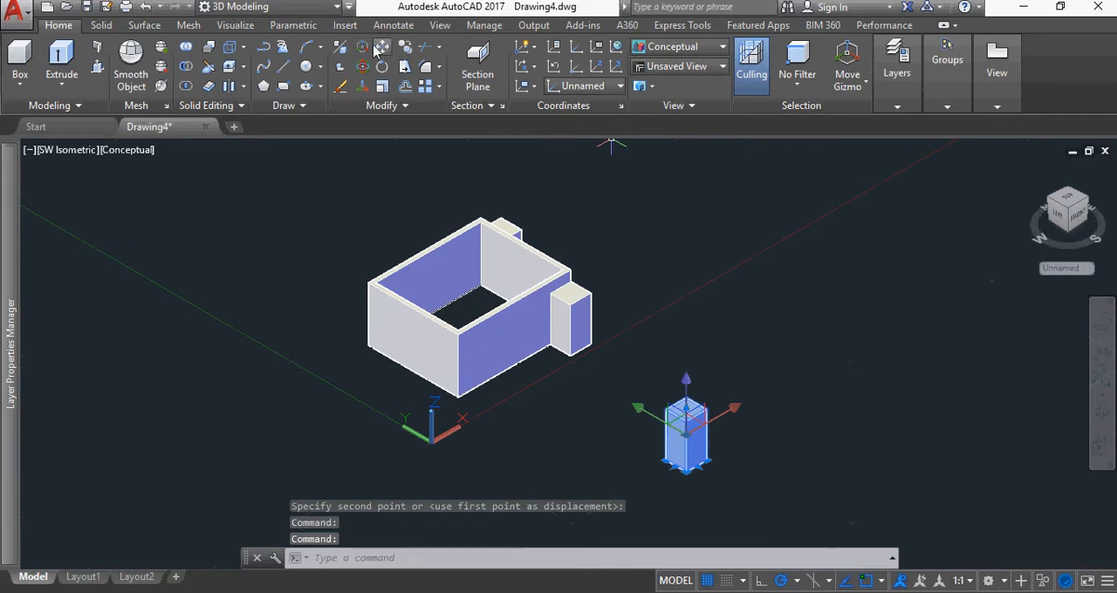
pyautogui.click(382, 49)
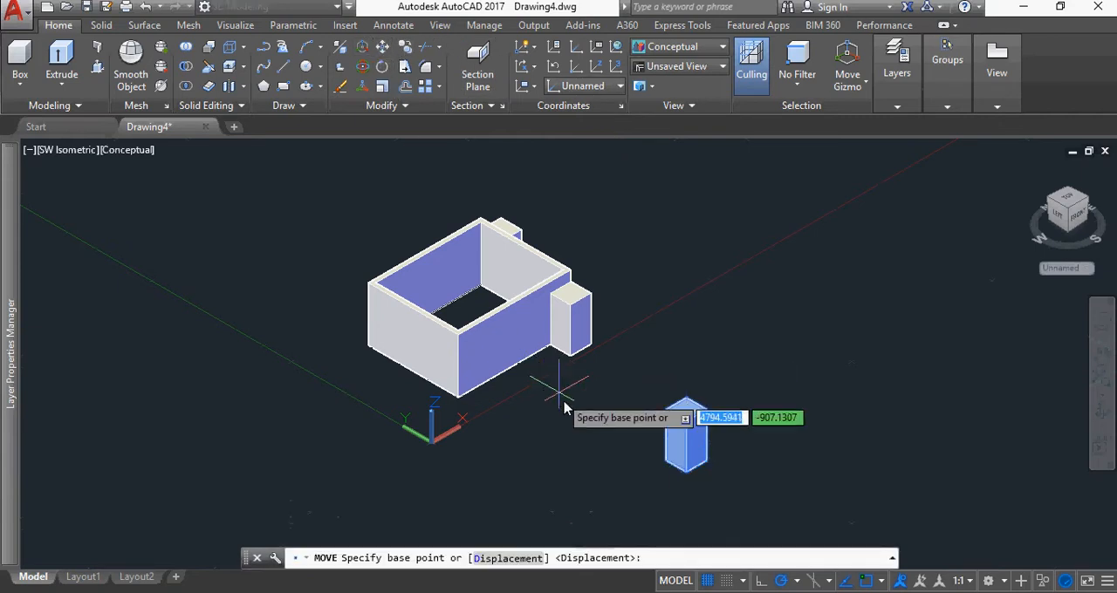
pyautogui.click(708, 460)
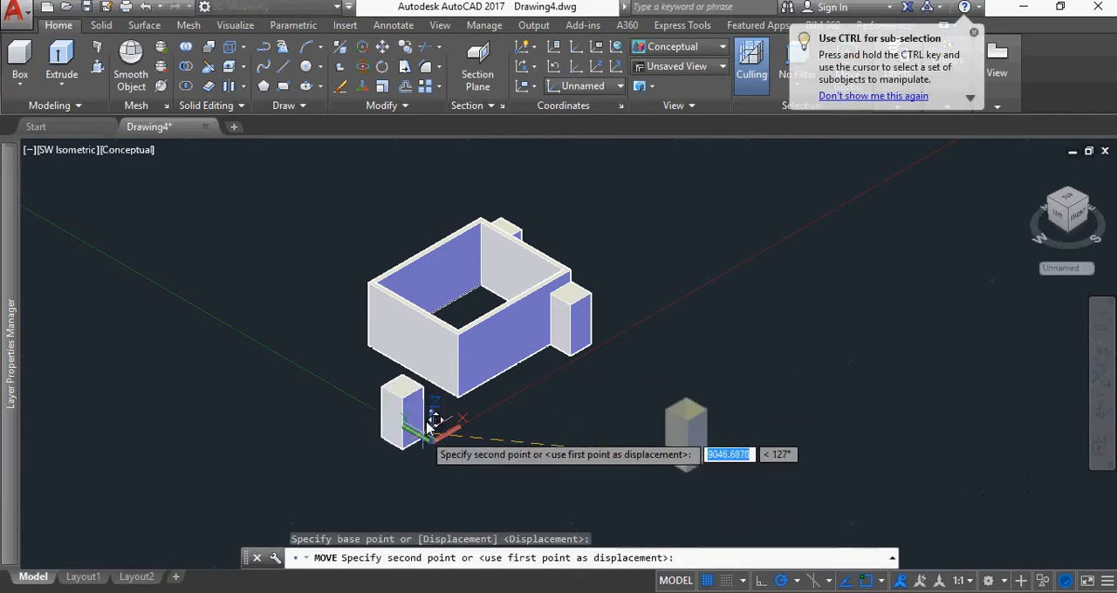
pyautogui.scroll(5, 450, 405)
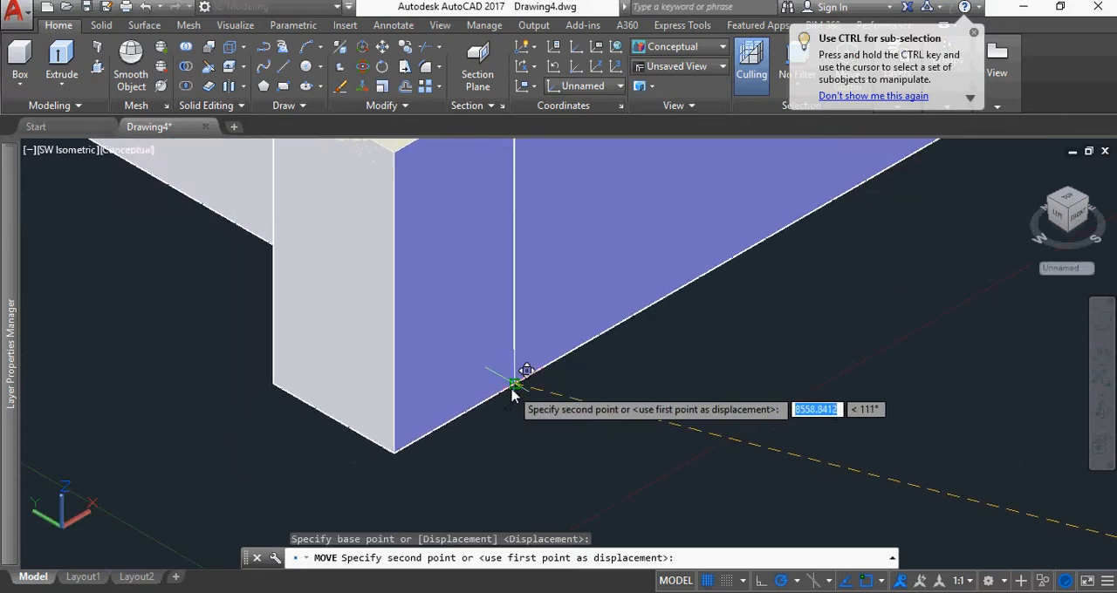
pyautogui.click(513, 392)
pyautogui.scroll(-6, 658, 402)
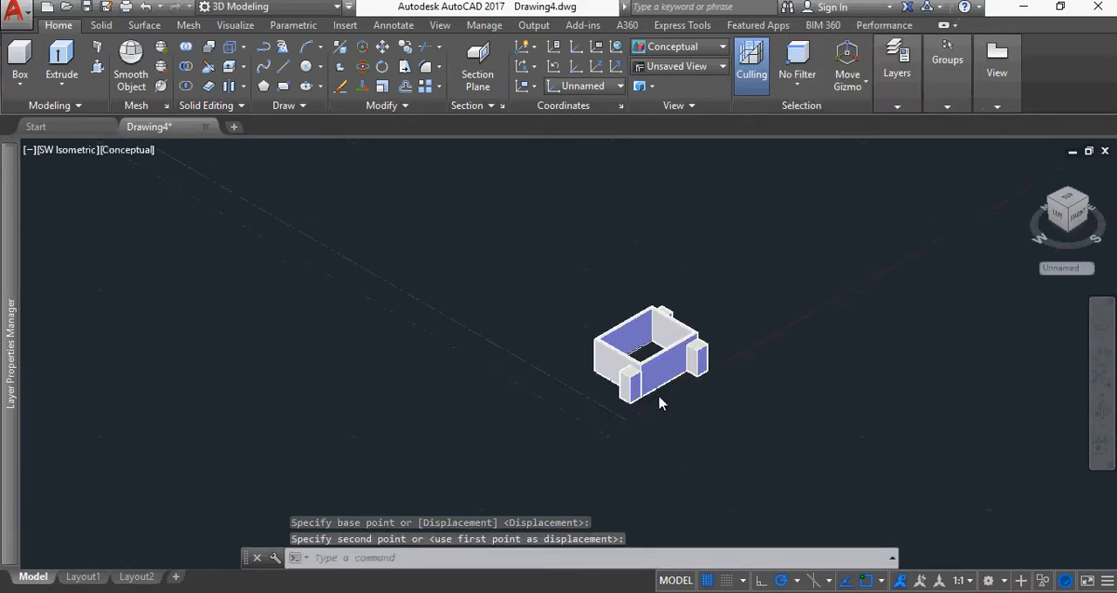
pyautogui.scroll(2, 674, 407)
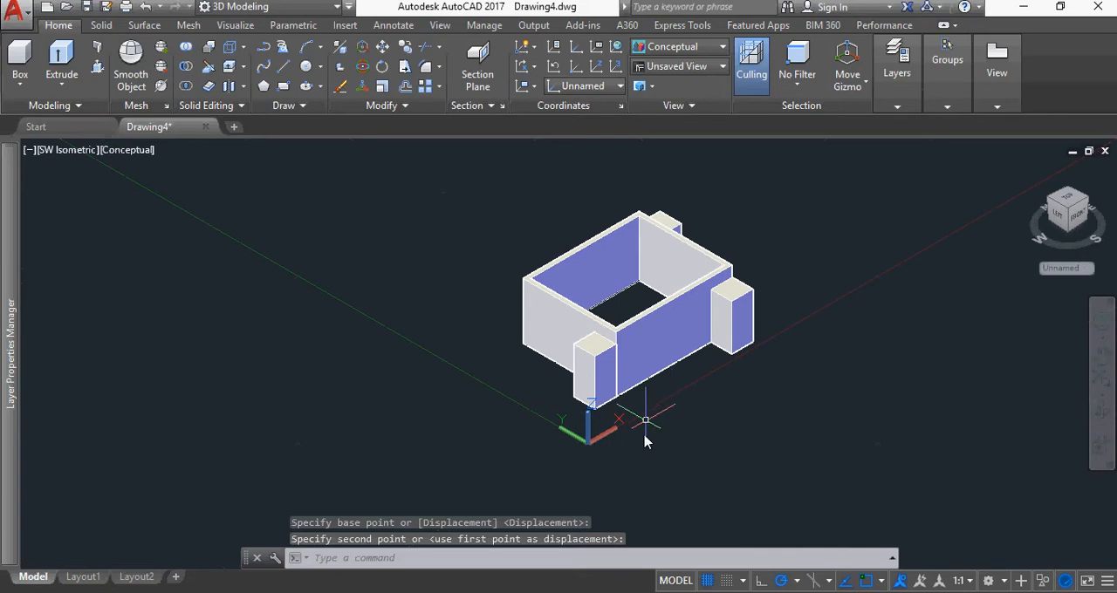
# Move the box at the south-west corner 1200 along the Y axis, following the west wall
pyautogui.click(596, 375)
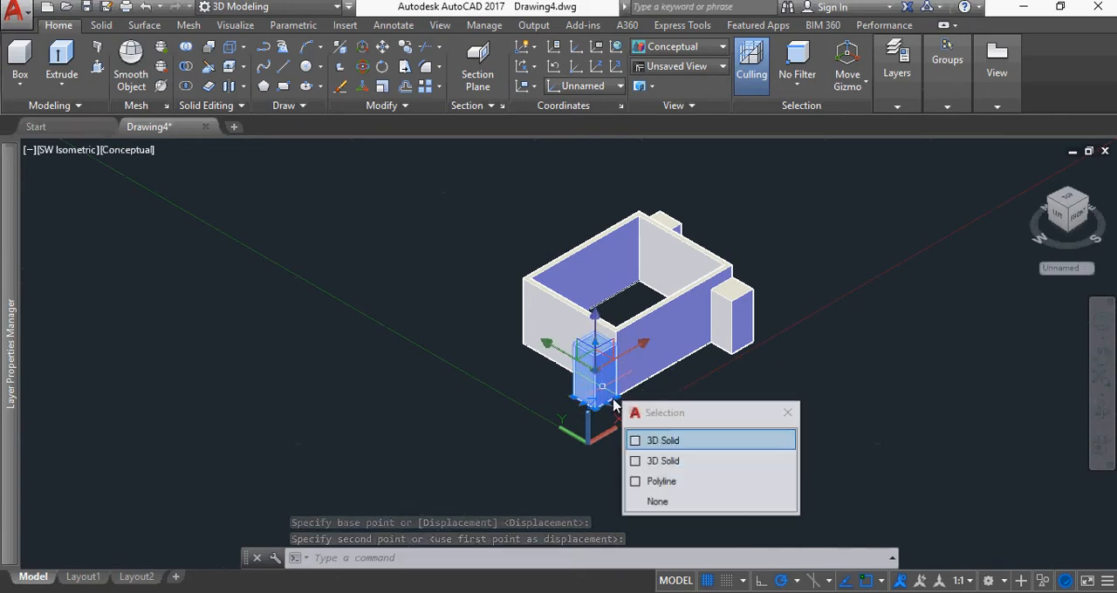
pyautogui.click(546, 344)
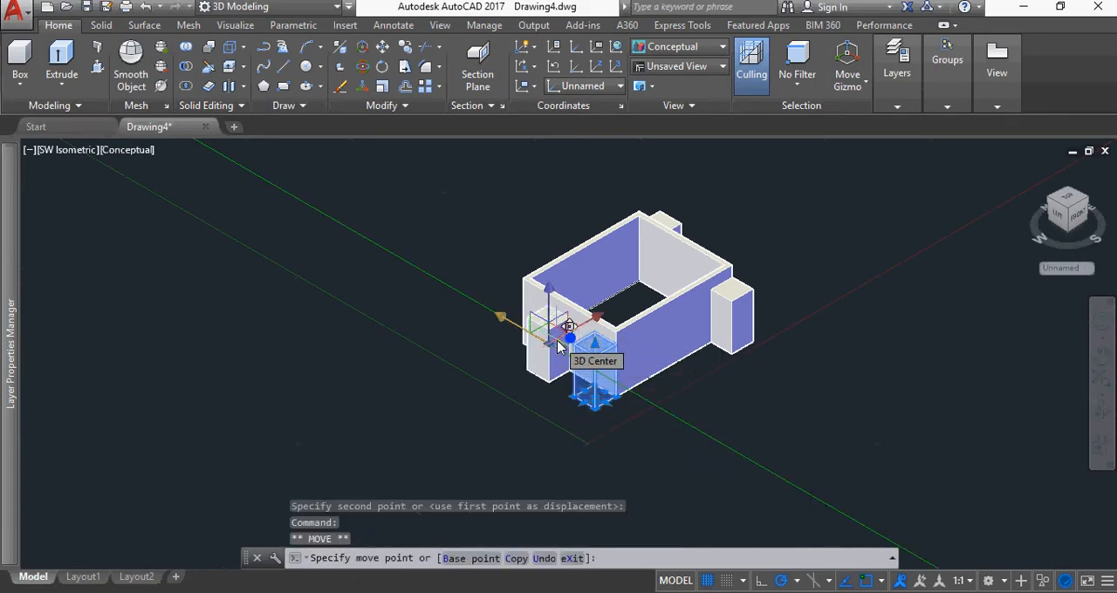
pyautogui.write('1')
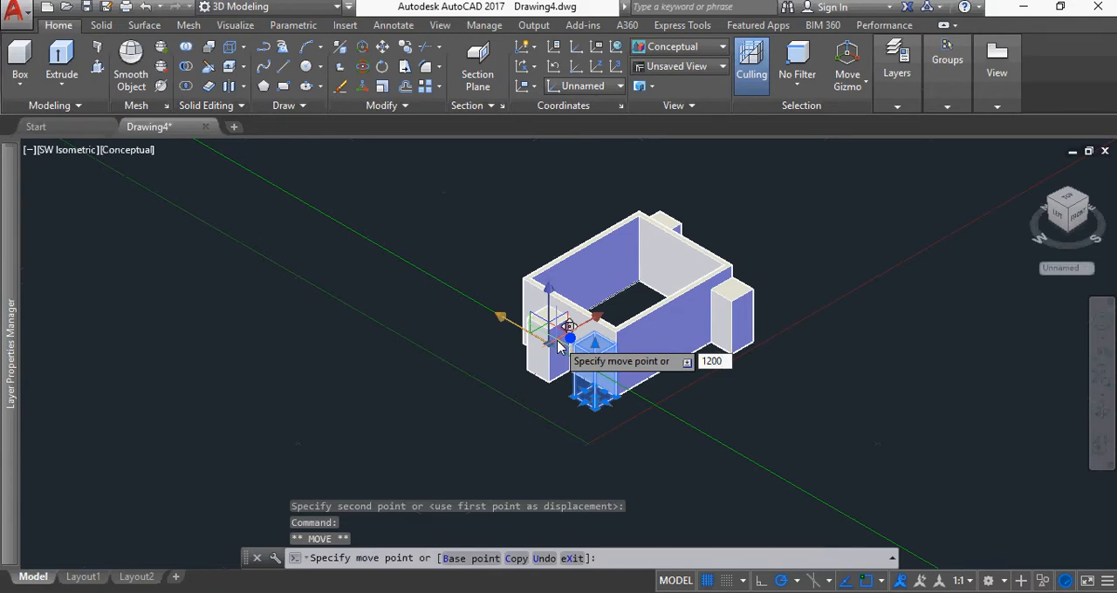
pyautogui.write('200')
pyautogui.press('Return')
pyautogui.press('Escape')
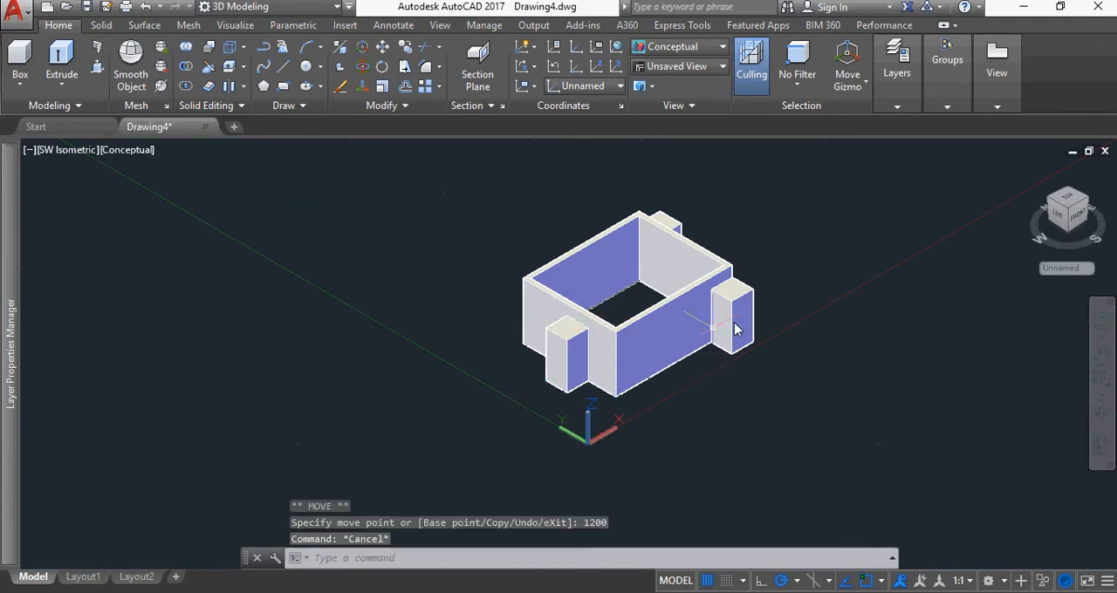
# Move the box at the room's south-east corner 2400 along the X axis towards the west, following the south wall
pyautogui.click(746, 340)
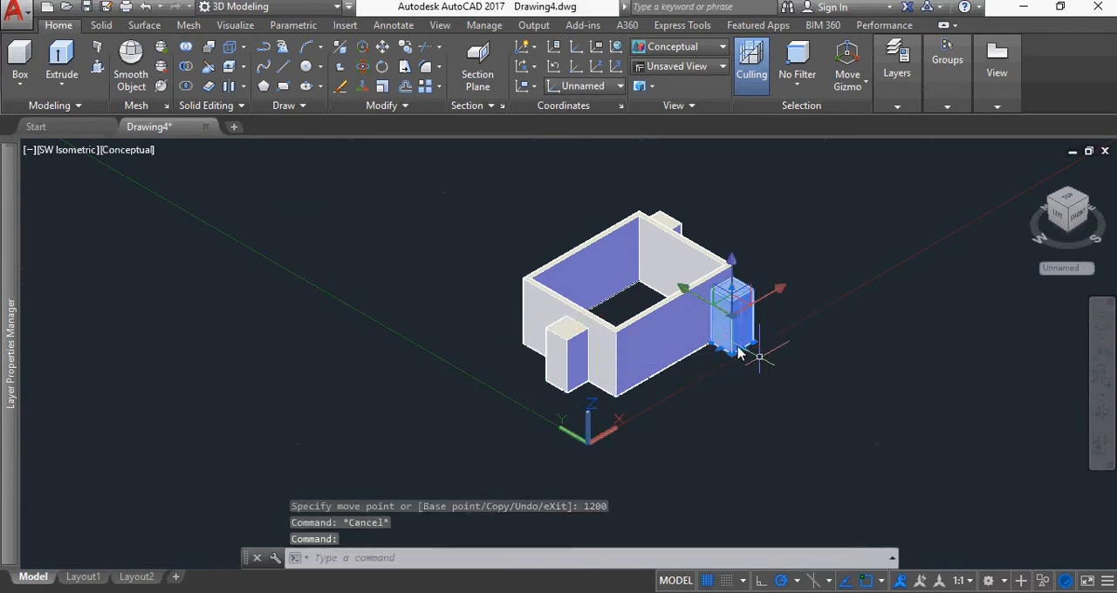
pyautogui.click(779, 293)
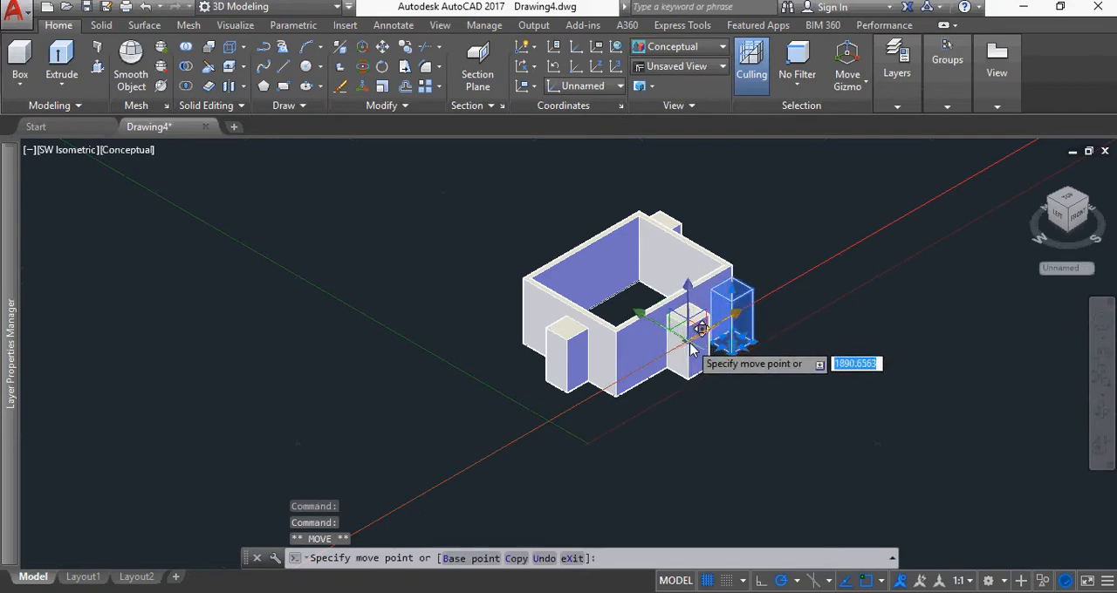
pyautogui.write('2400')
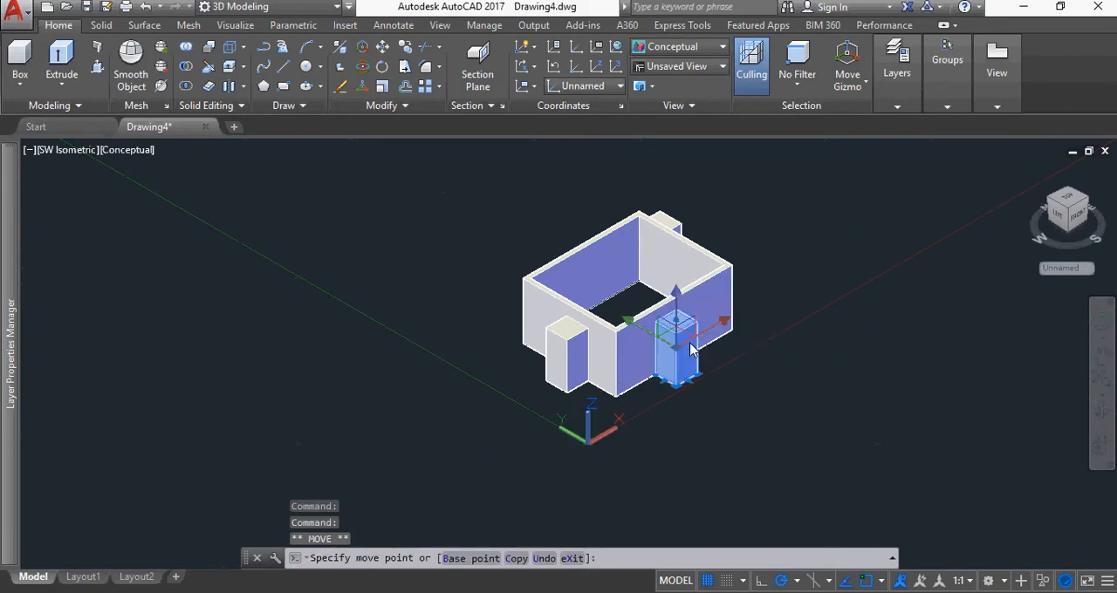
pyautogui.press('Return')
pyautogui.press('Escape')
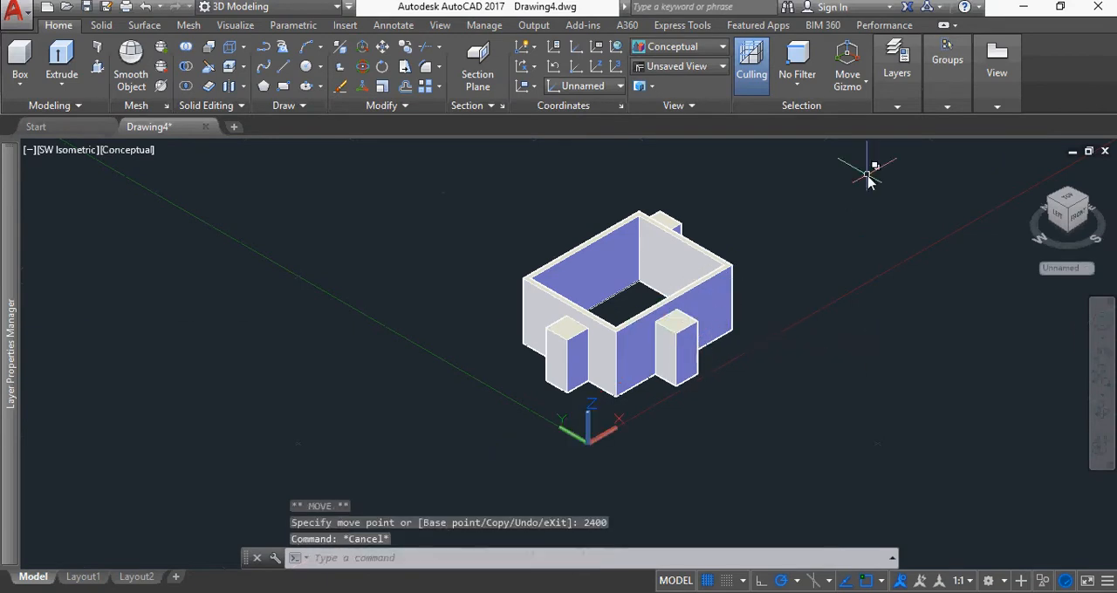
# In SE Isometric view, move the box at the north-east corner 1200 along the Y axis towards the south, following the east wall
pyautogui.click(1090, 206)
pyautogui.click(755, 386)
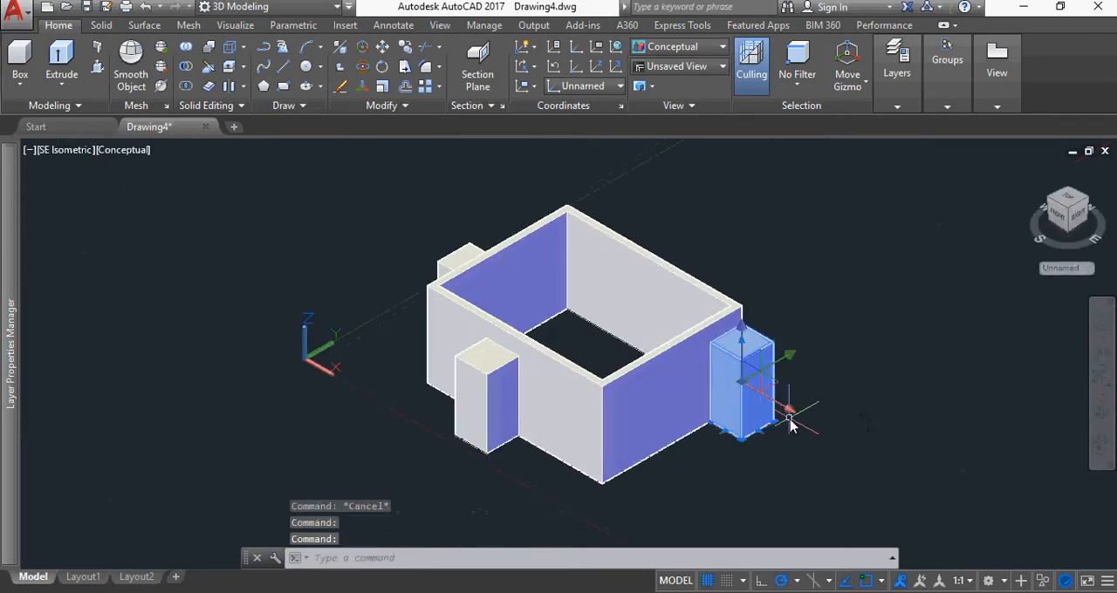
pyautogui.click(742, 384)
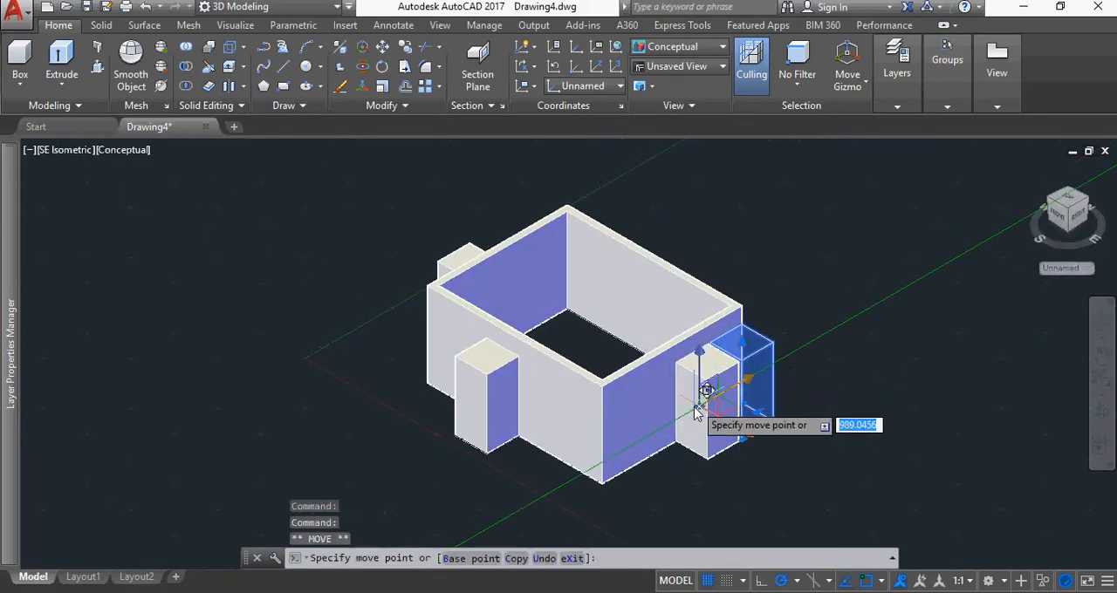
pyautogui.write('1200')
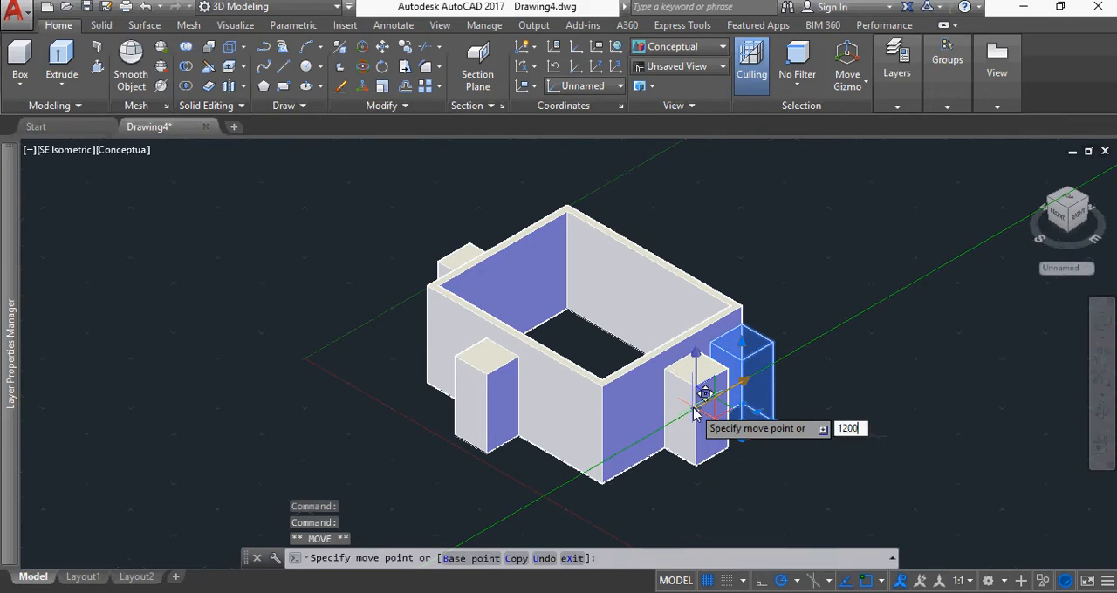
pyautogui.press('Return')
pyautogui.press('Escape')
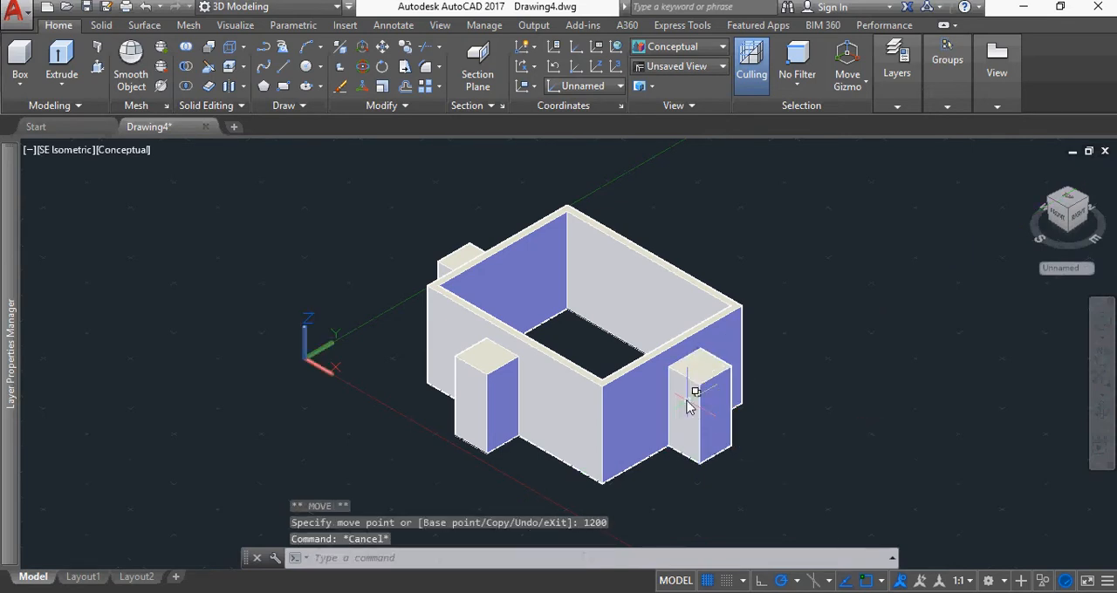
# Move the east-wall box inward along the X axis until it passes through the wall's thickness
pyautogui.click(723, 445)
pyautogui.click(746, 432)
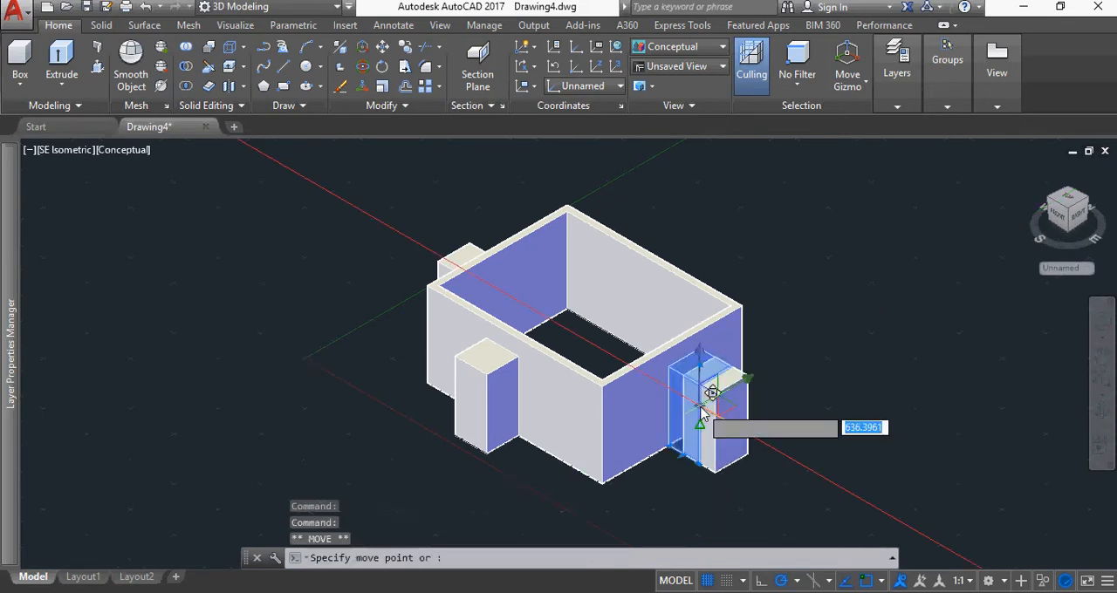
pyautogui.press('Escape')
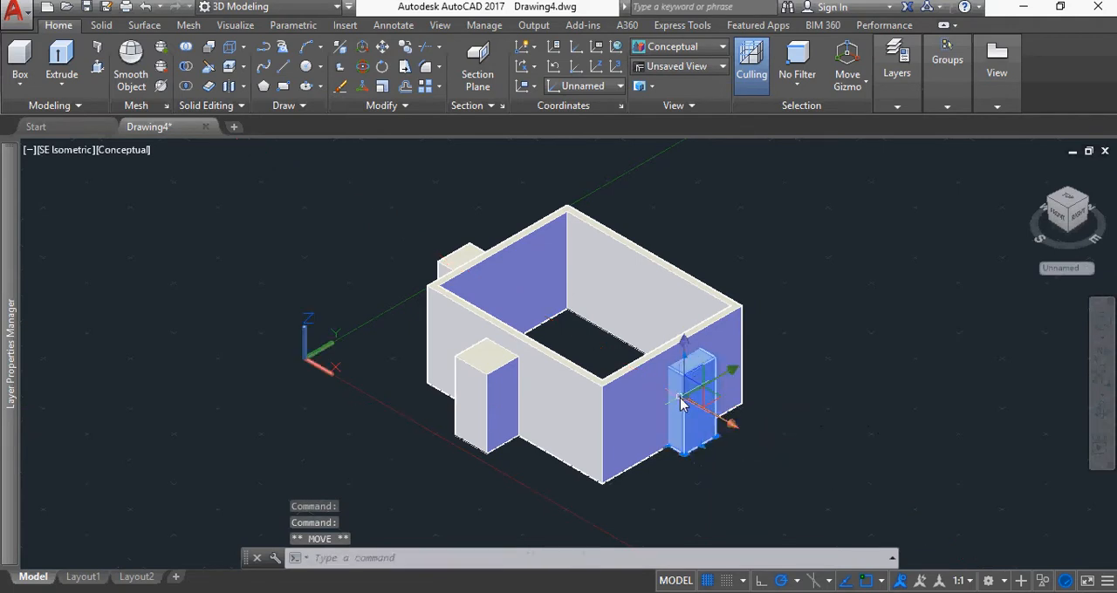
pyautogui.press('Escape')
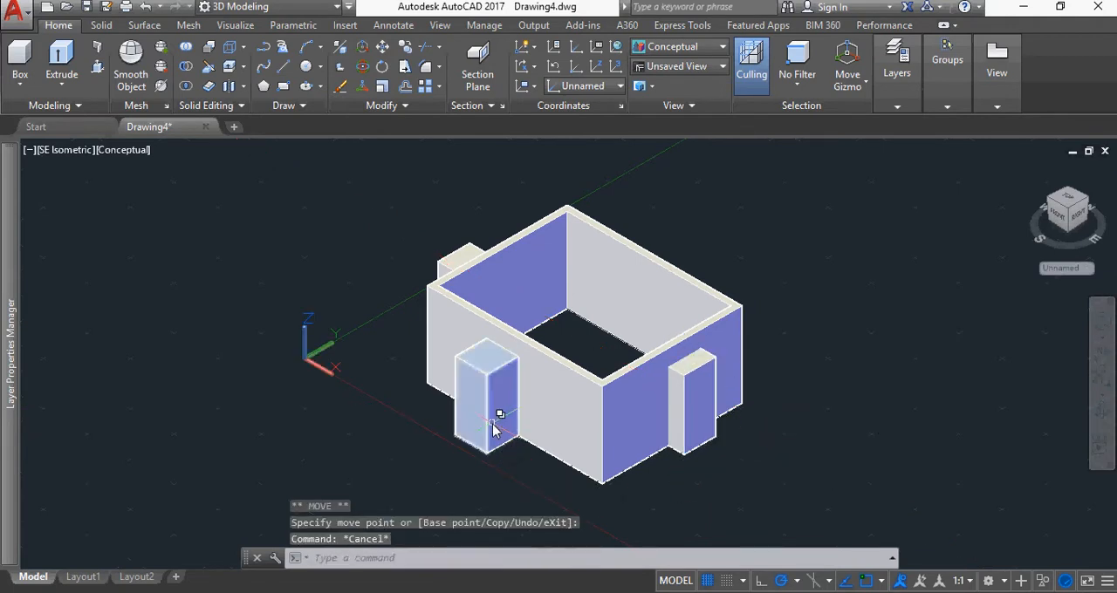
# Move the south-wall box inward along the Y axis until it passes through the wall's thickness
pyautogui.click(499, 428)
pyautogui.click(489, 403)
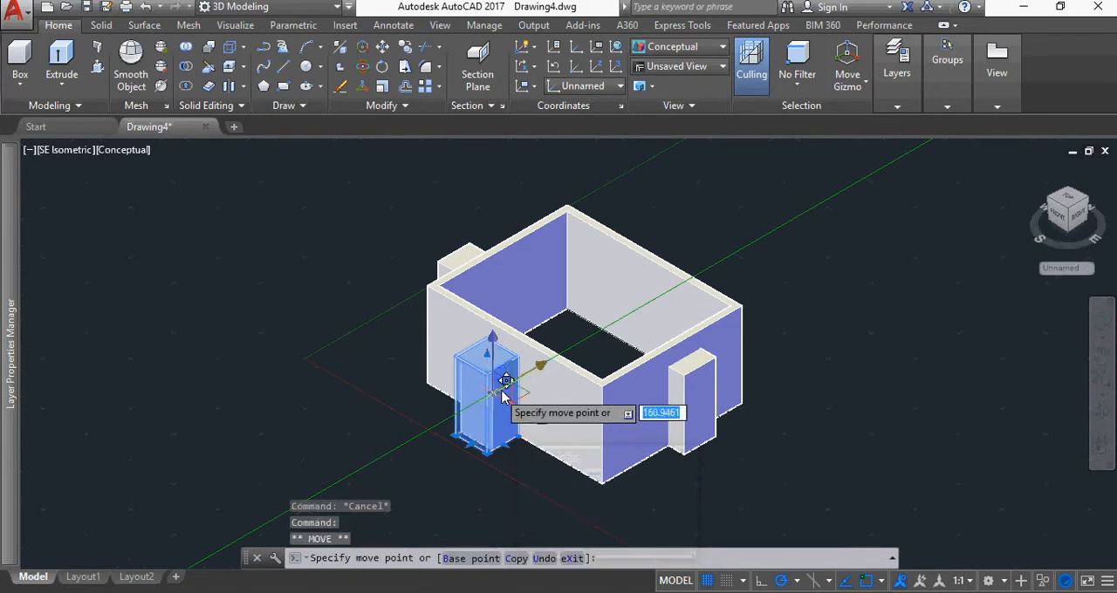
pyautogui.click(511, 392)
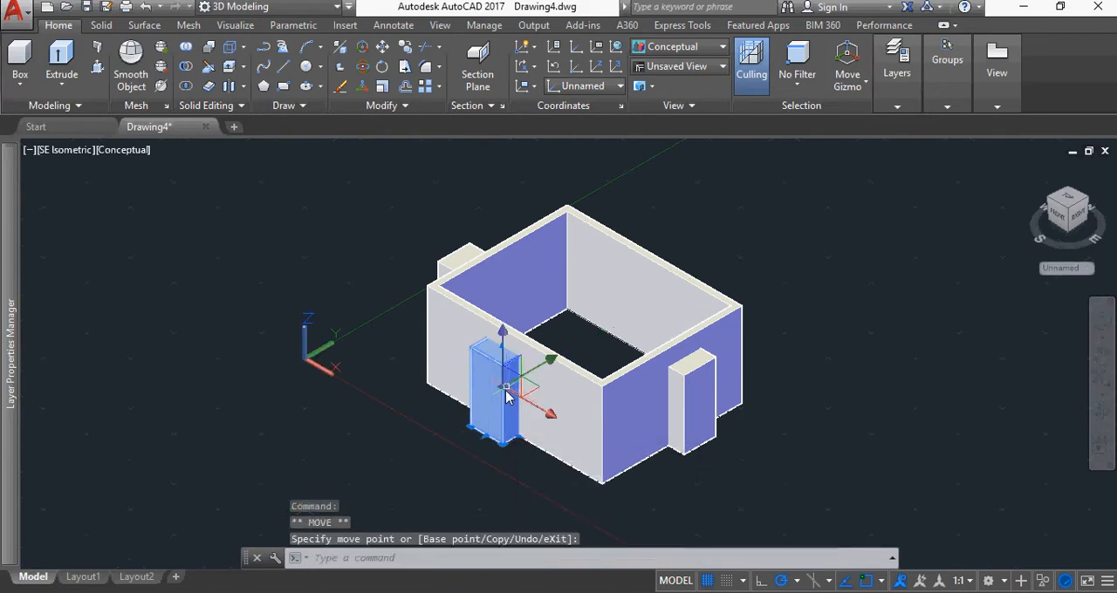
pyautogui.press('Escape')
# Move the west-wall box inward along the X axis so that it crosses the wall and projects into the room
pyautogui.click(467, 256)
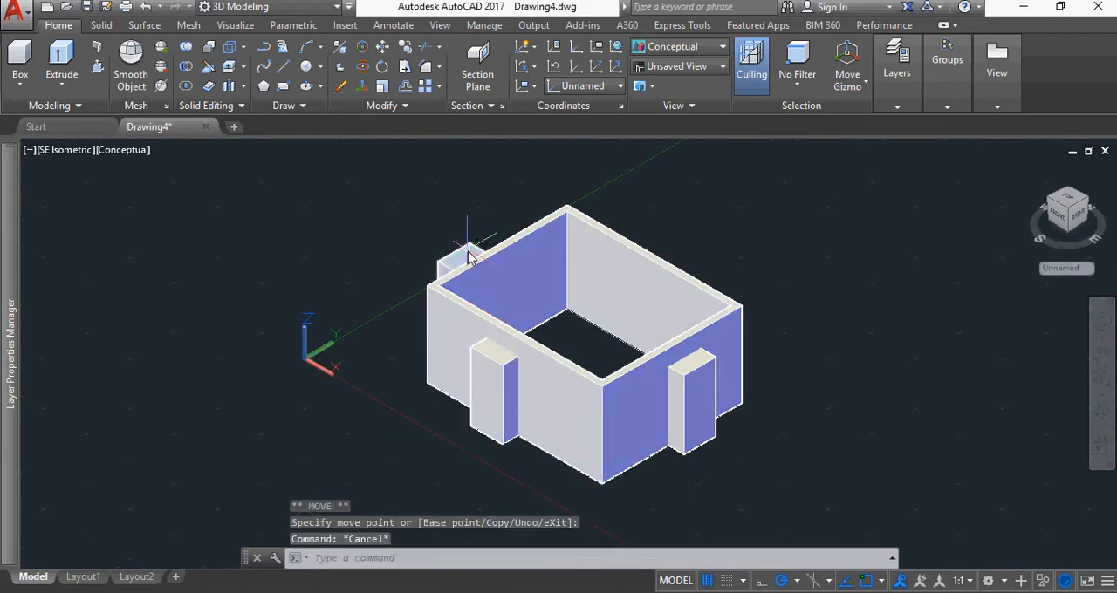
pyautogui.click(520, 328)
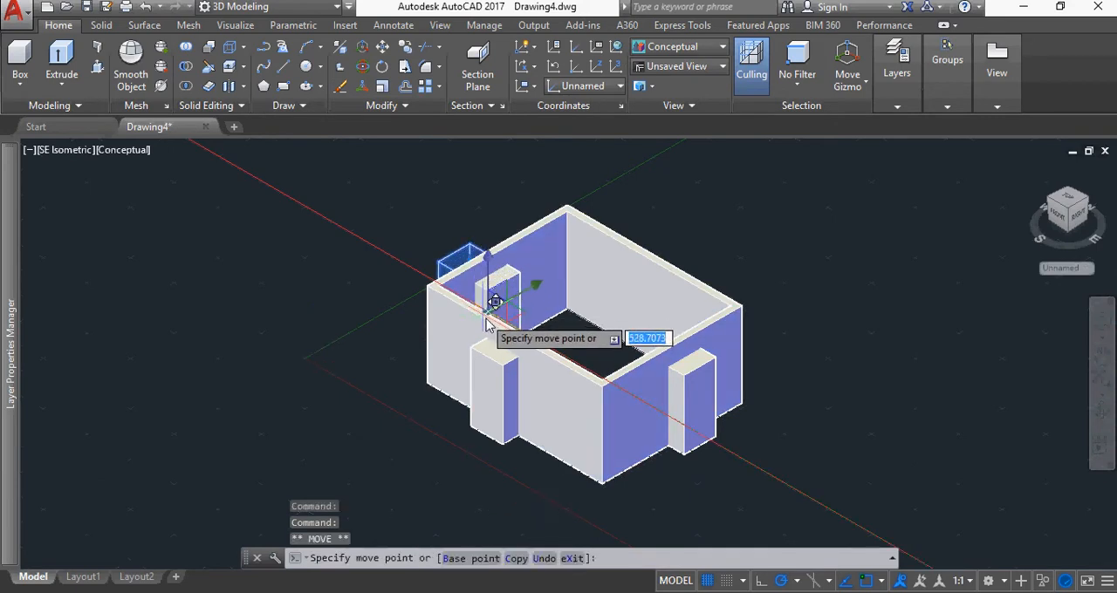
pyautogui.click(487, 327)
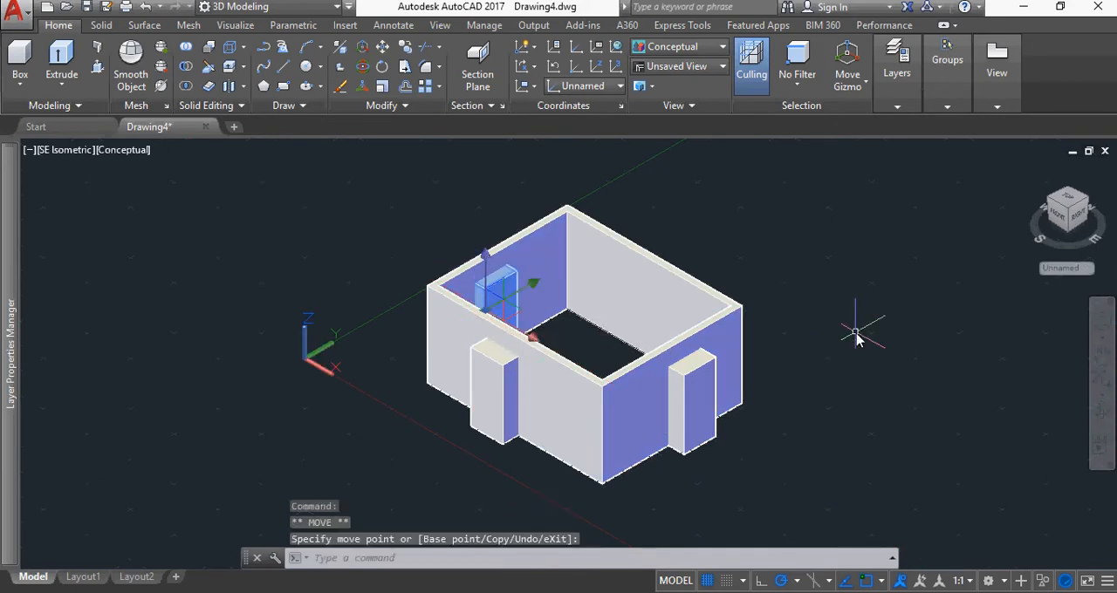
pyautogui.press('Escape')
# Check from the NW and SW Isometric views how the three boxes cross the room's walls
pyautogui.click(1085, 205)
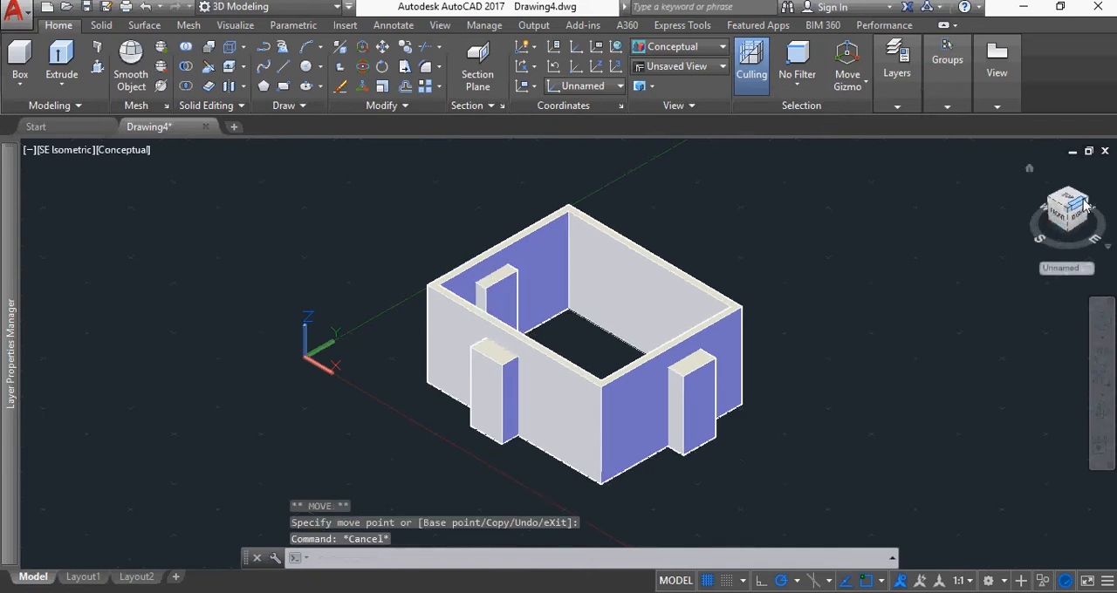
pyautogui.click(1083, 199)
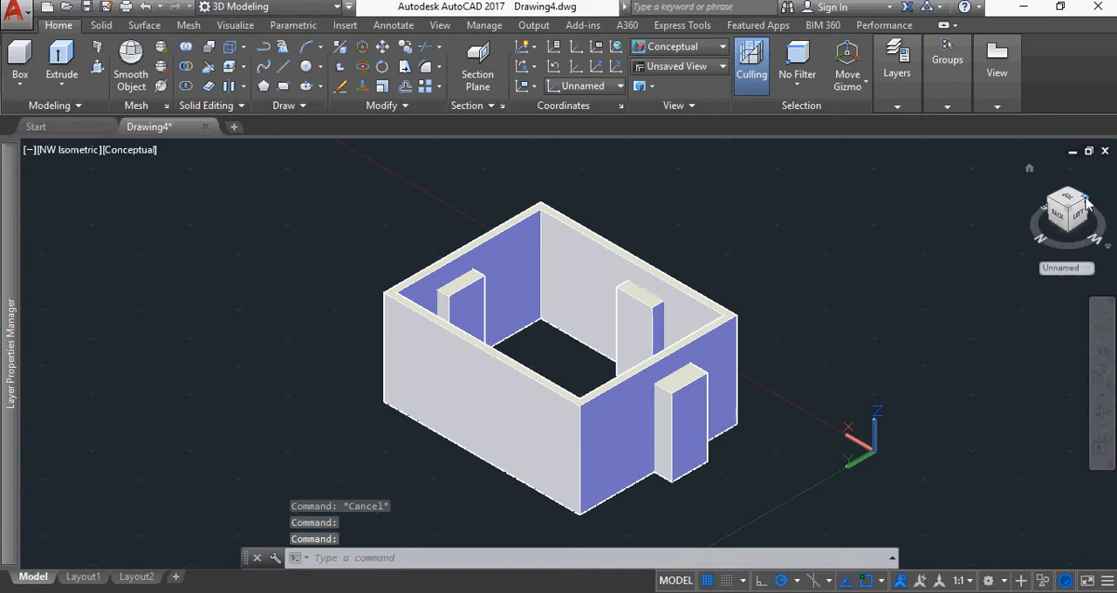
pyautogui.click(1086, 202)
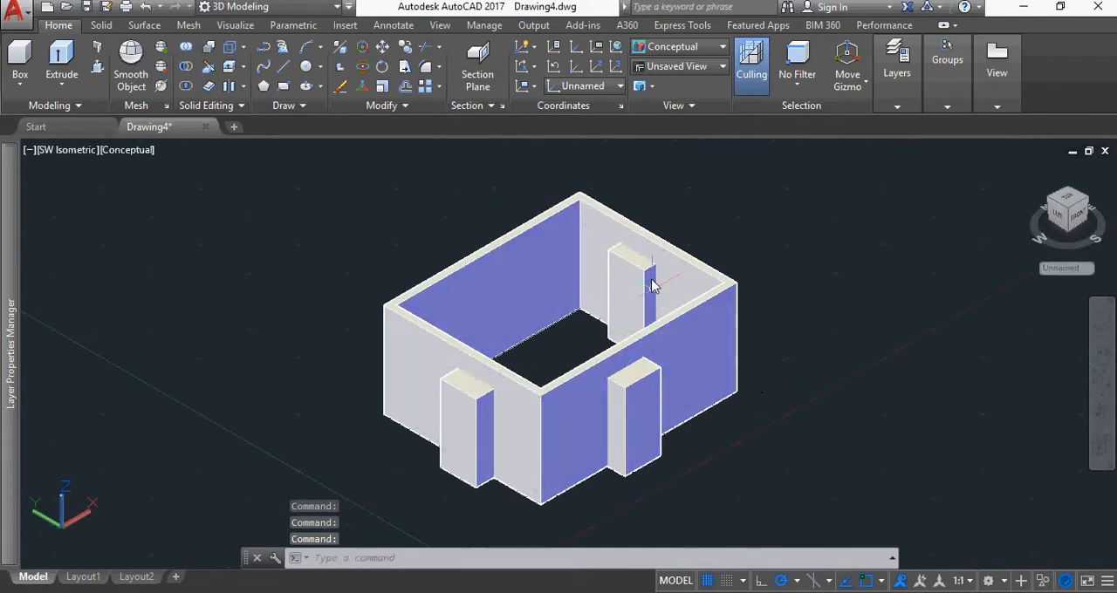
pyautogui.click(651, 286)
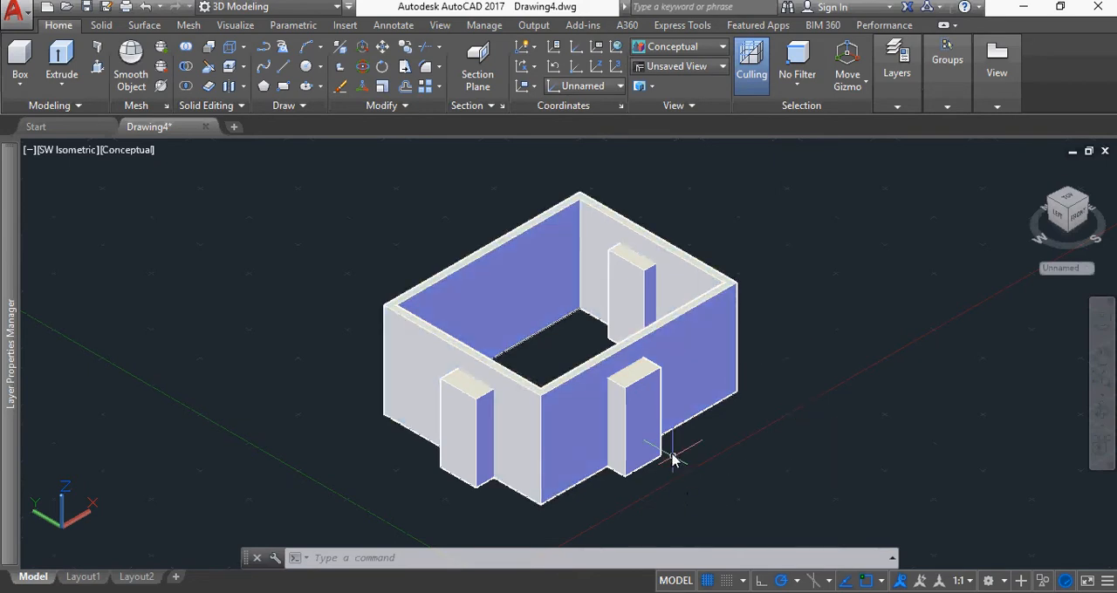
pyautogui.click(636, 345)
pyautogui.press('Escape')
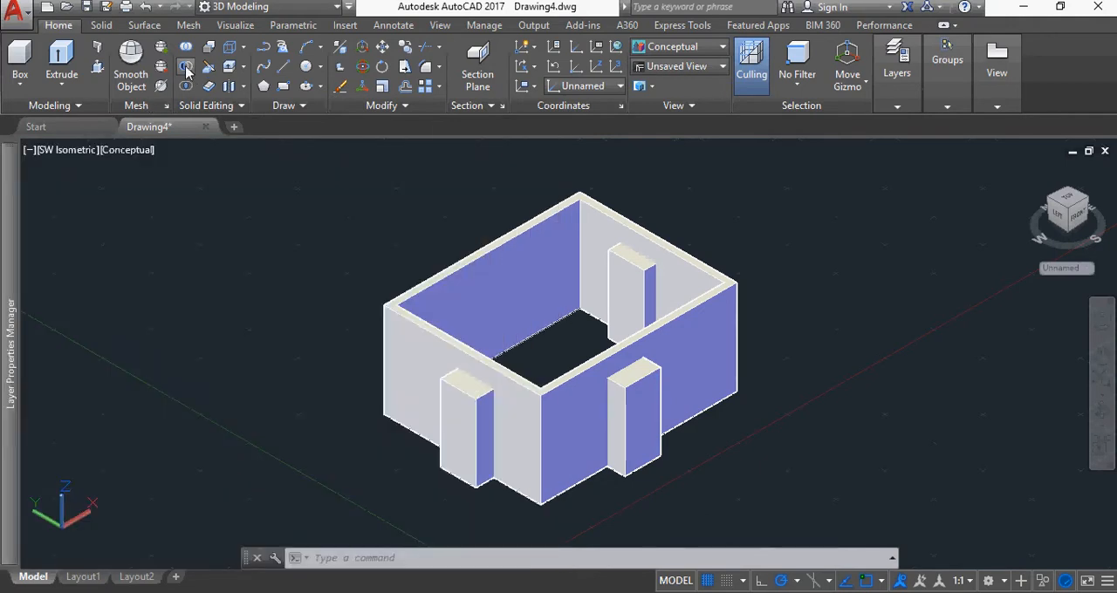
# Subtract the west, south and east boxes from the room's wall solid to cut three door openings
pyautogui.click(186, 68)
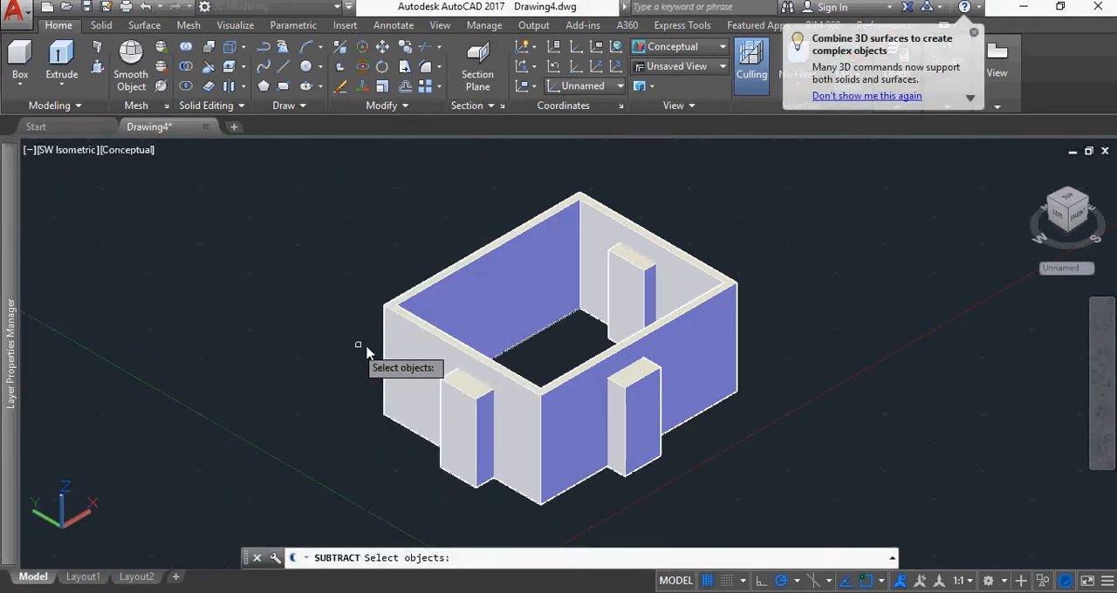
pyautogui.click(398, 351)
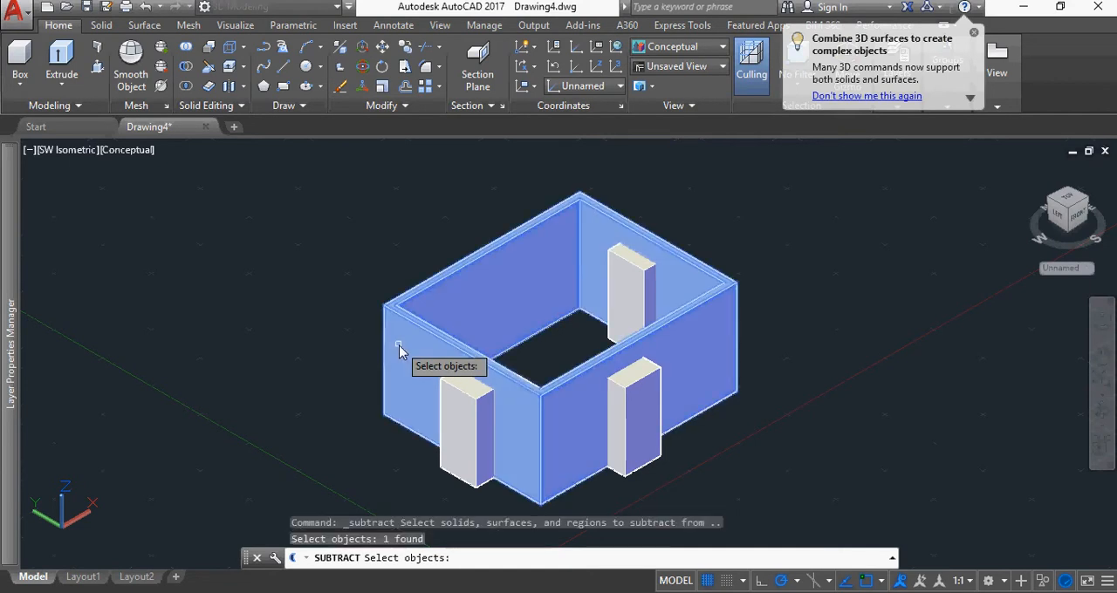
pyautogui.press('Return')
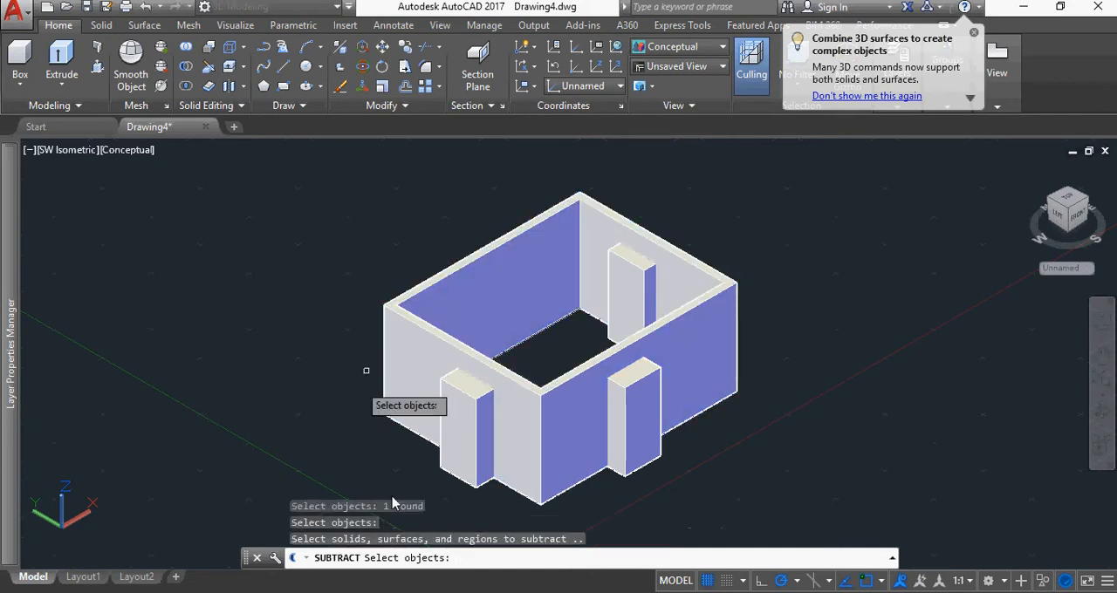
pyautogui.click(463, 456)
pyautogui.click(523, 510)
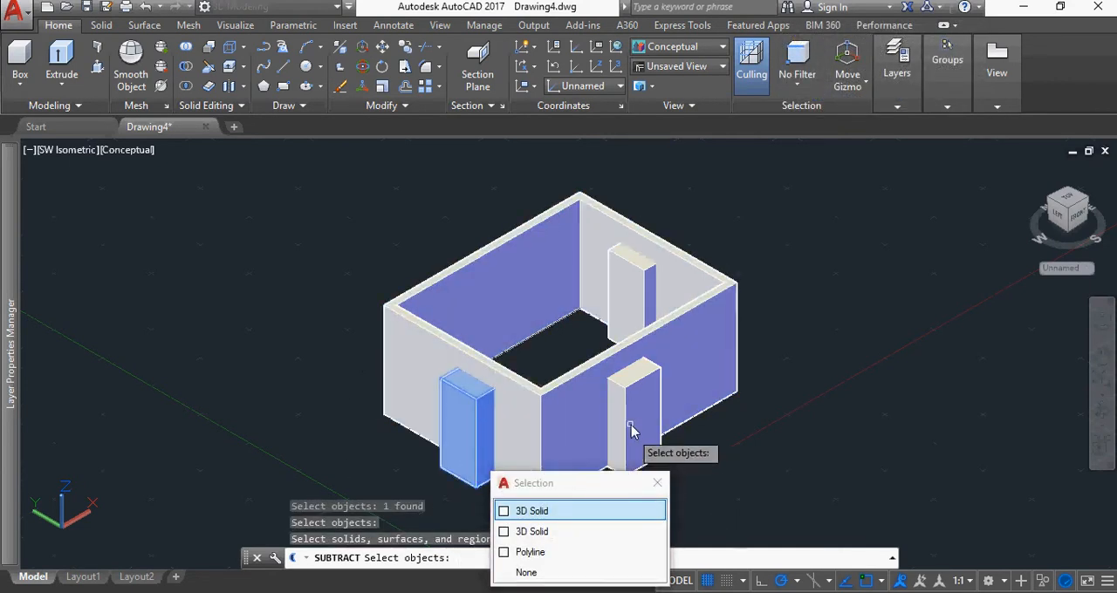
pyautogui.click(640, 421)
pyautogui.click(632, 297)
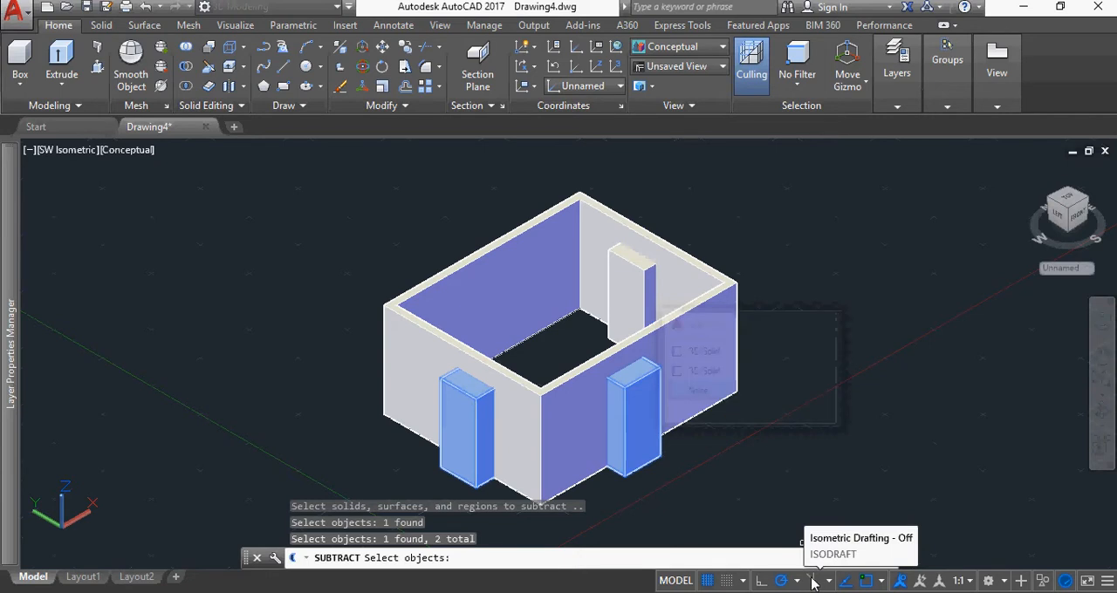
pyautogui.click(623, 296)
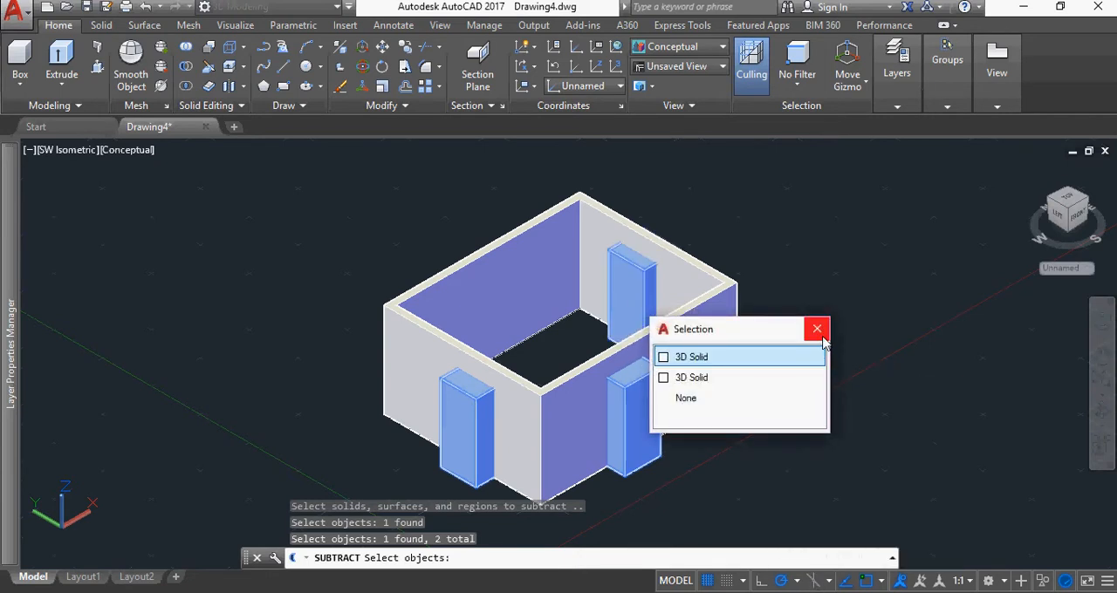
pyautogui.click(818, 329)
pyautogui.click(644, 316)
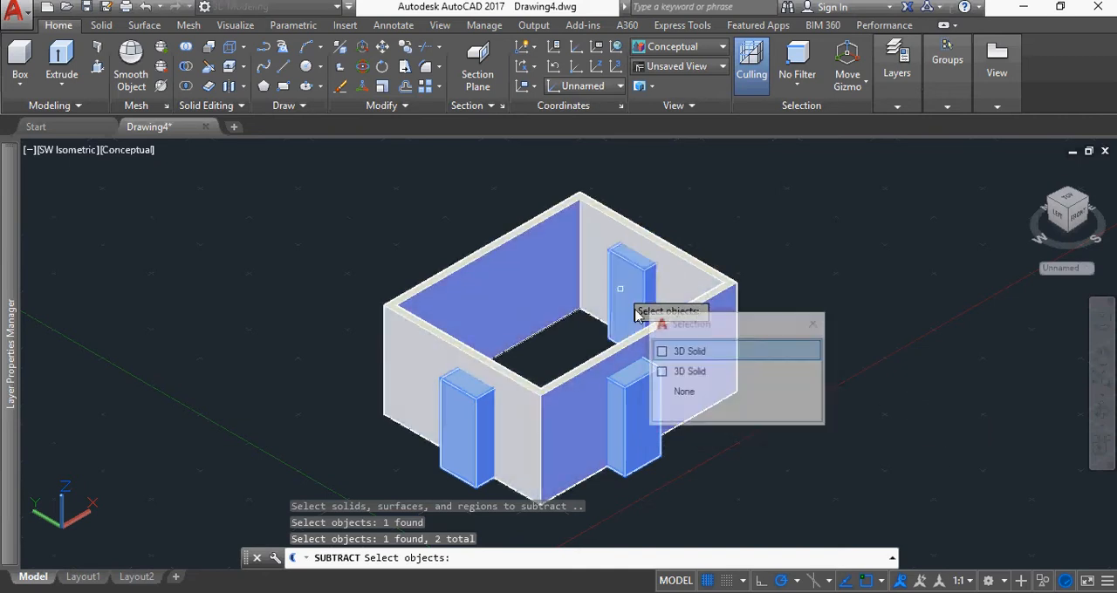
pyautogui.click(677, 354)
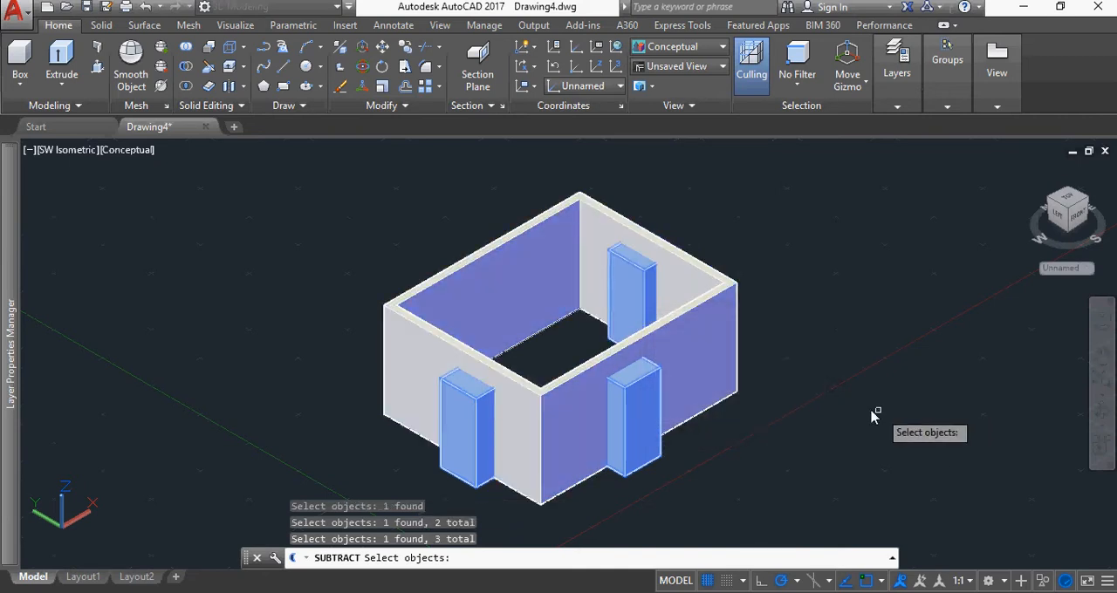
pyautogui.press('Return')
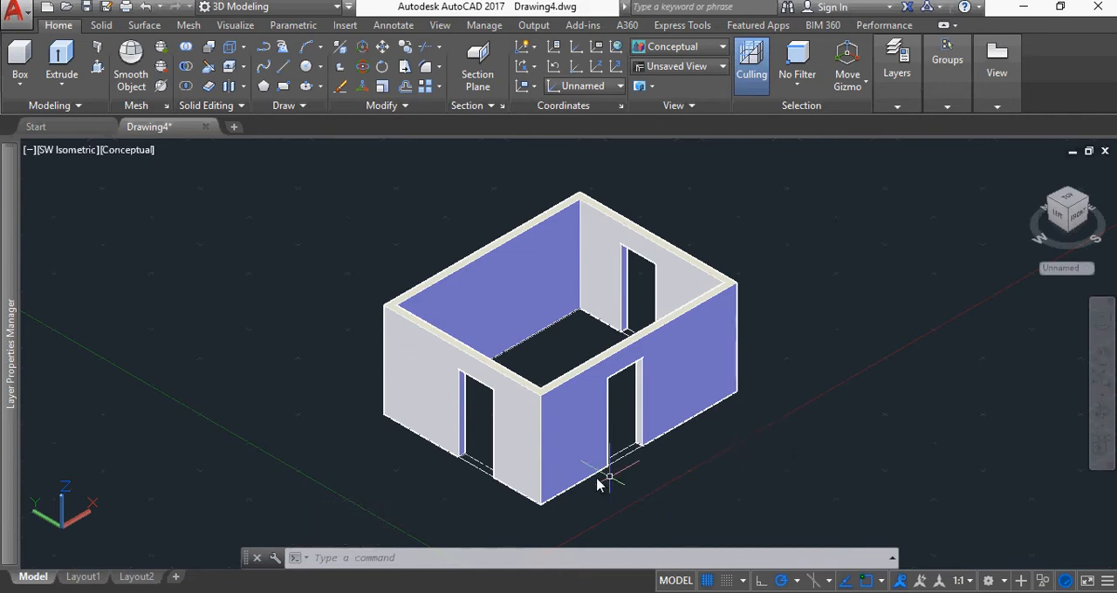
# Insert the 3D Door 800 block at scale 1 and rotation 0 on the outer bottom corner of the west wall's opening
pyautogui.scroll(2, 520, 491)
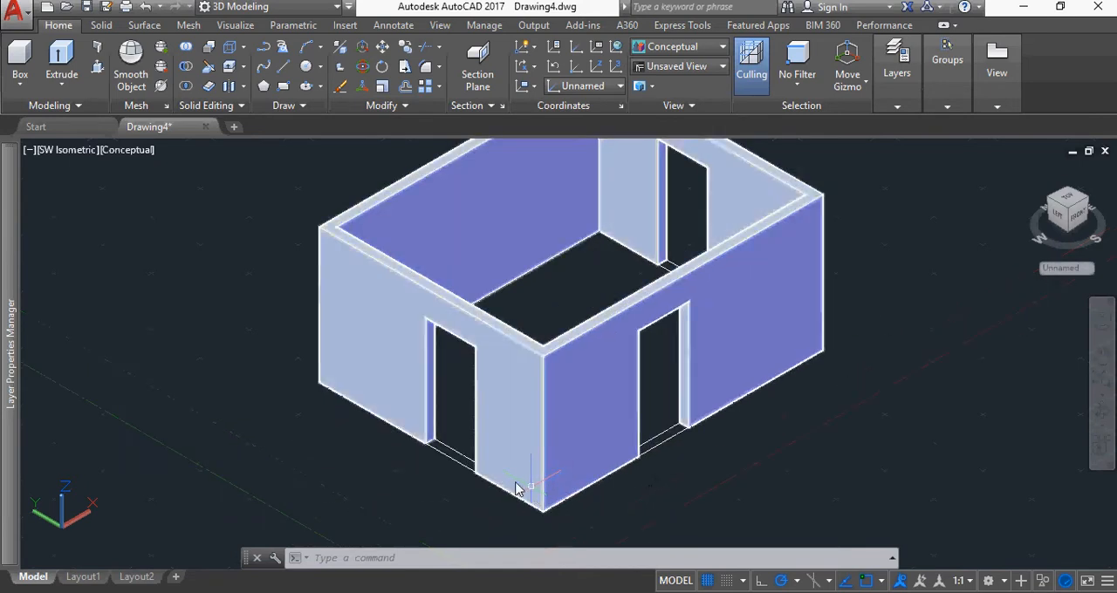
pyautogui.scroll(2, 516, 489)
pyautogui.scroll(2, 530, 436)
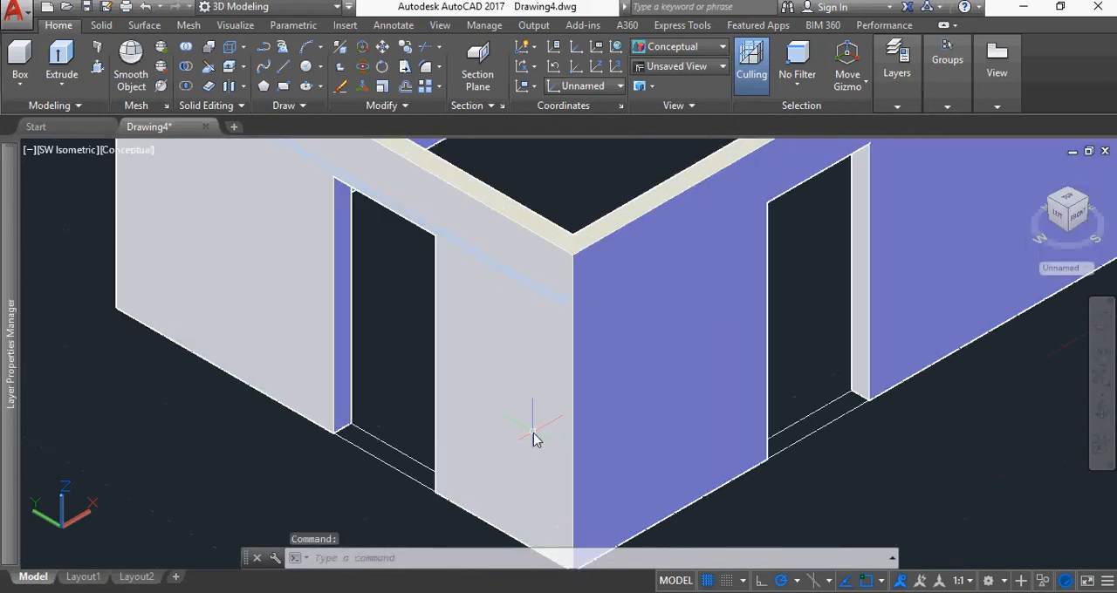
pyautogui.moveTo(534, 439); pyautogui.dragTo(619, 336, button='middle')
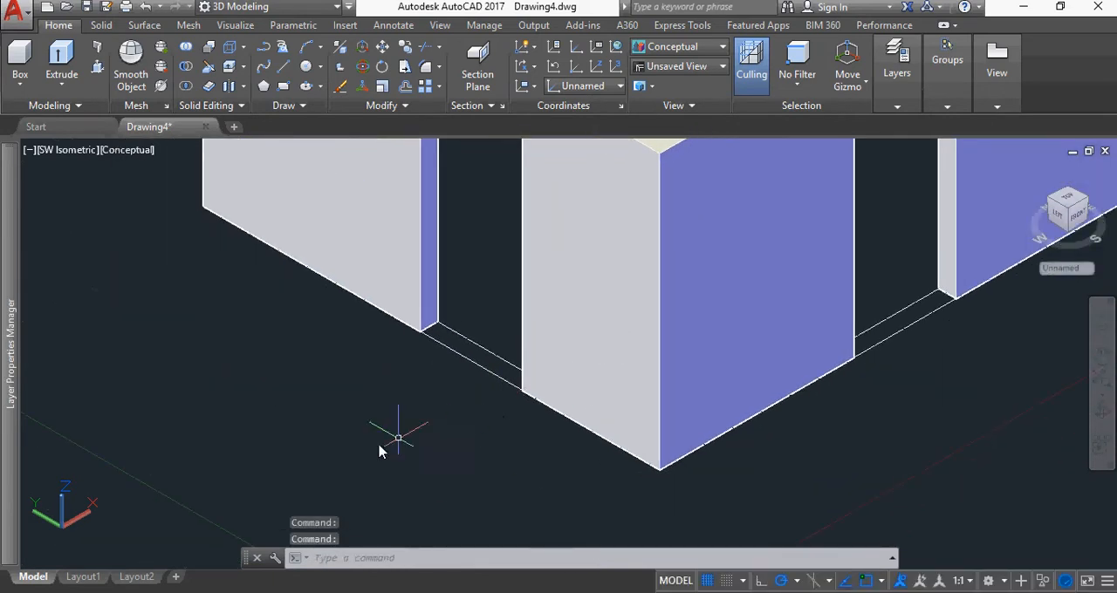
pyautogui.moveTo(394, 446); pyautogui.dragTo(400, 385, button='middle')
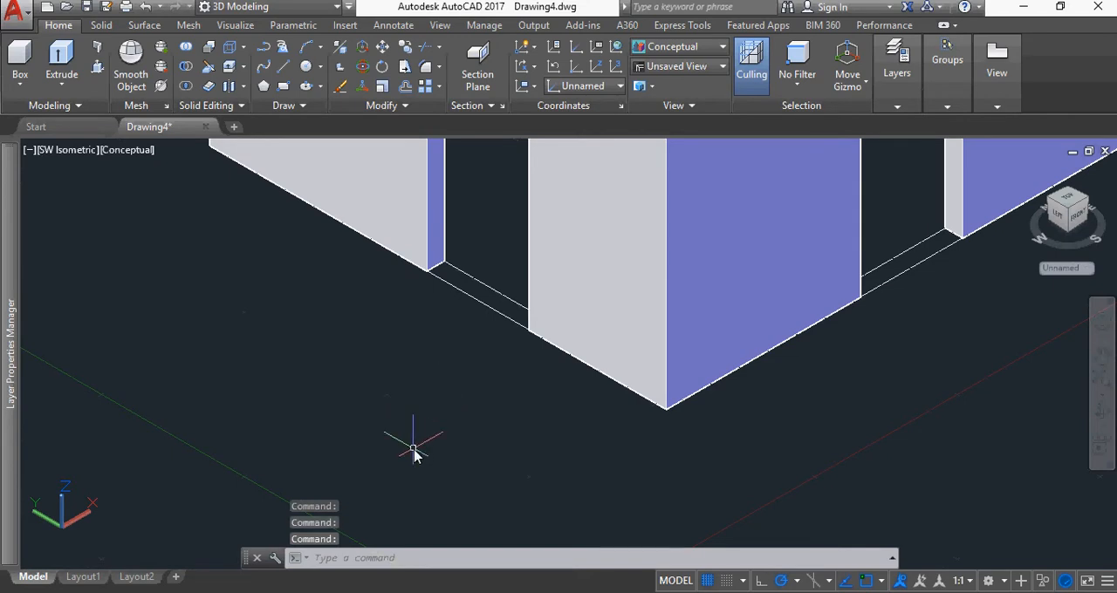
pyautogui.write('s')
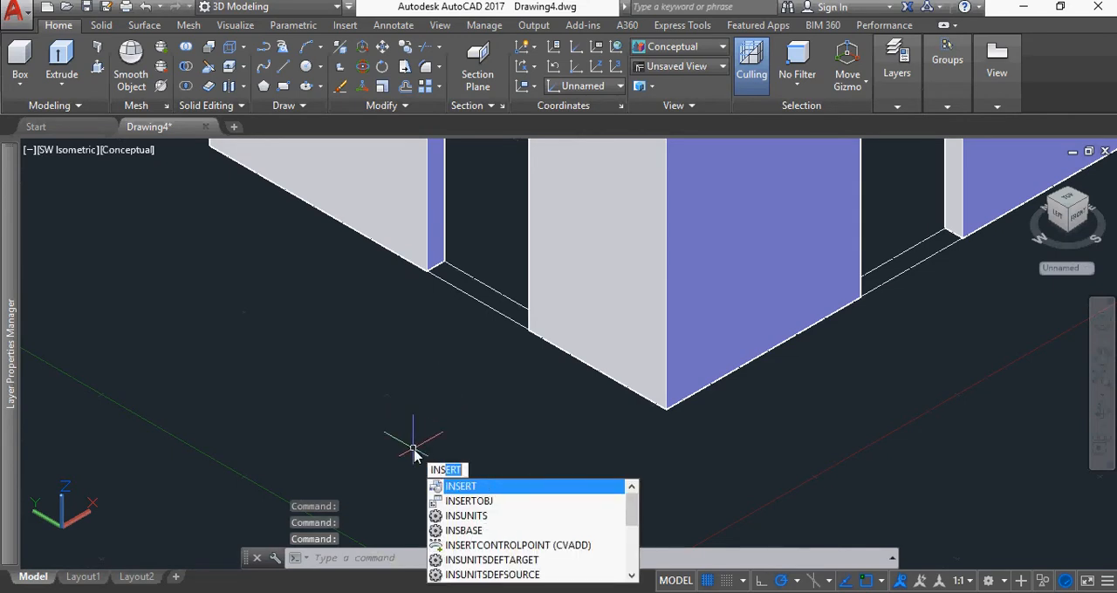
pyautogui.press('Return')
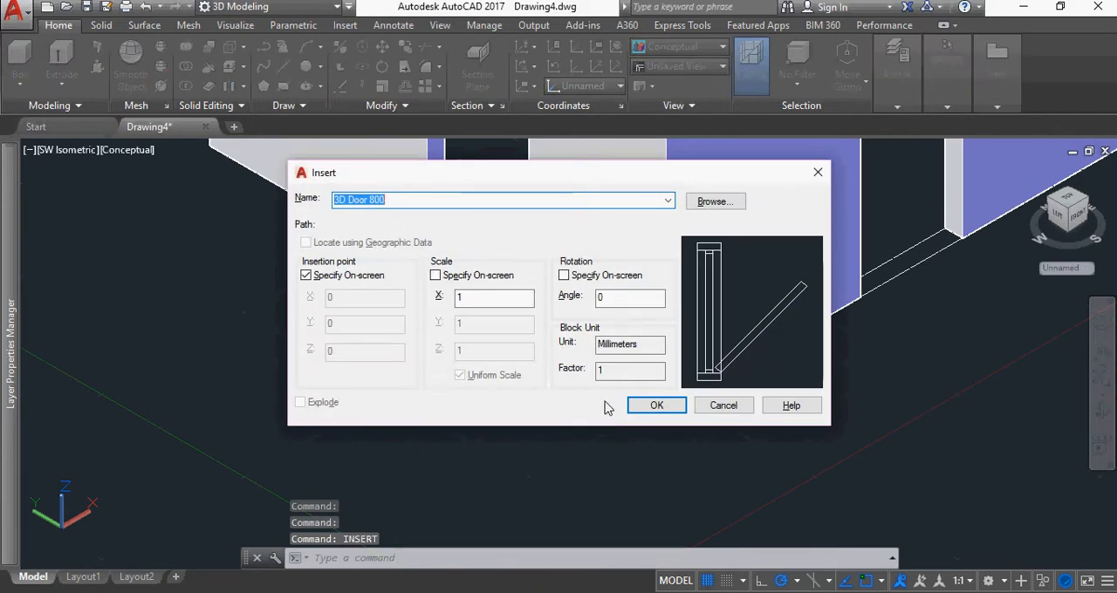
pyautogui.click(657, 407)
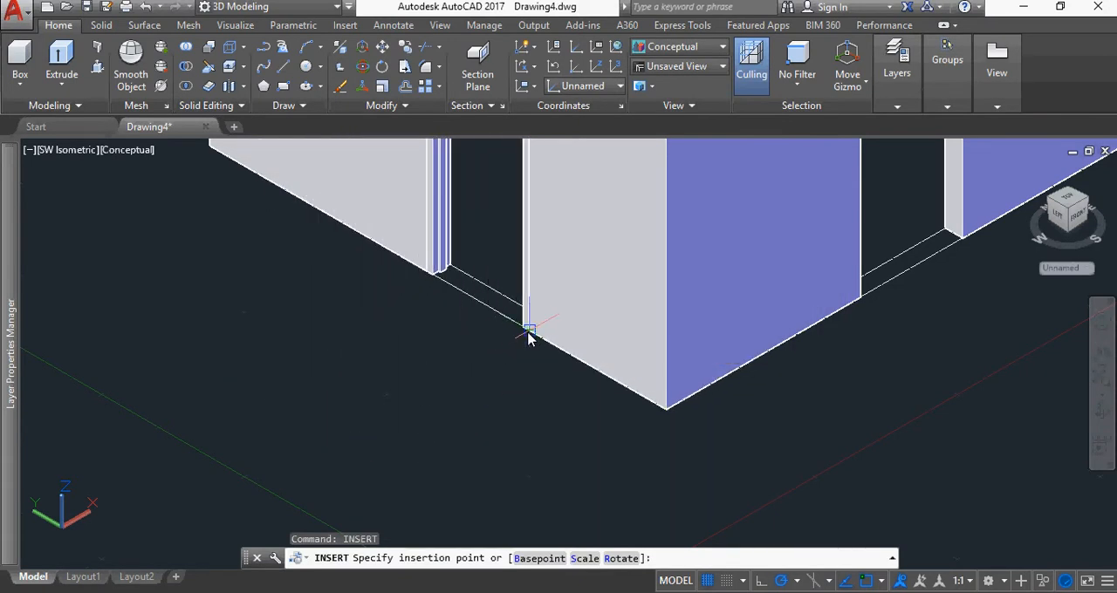
pyautogui.scroll(-3, 894, 406)
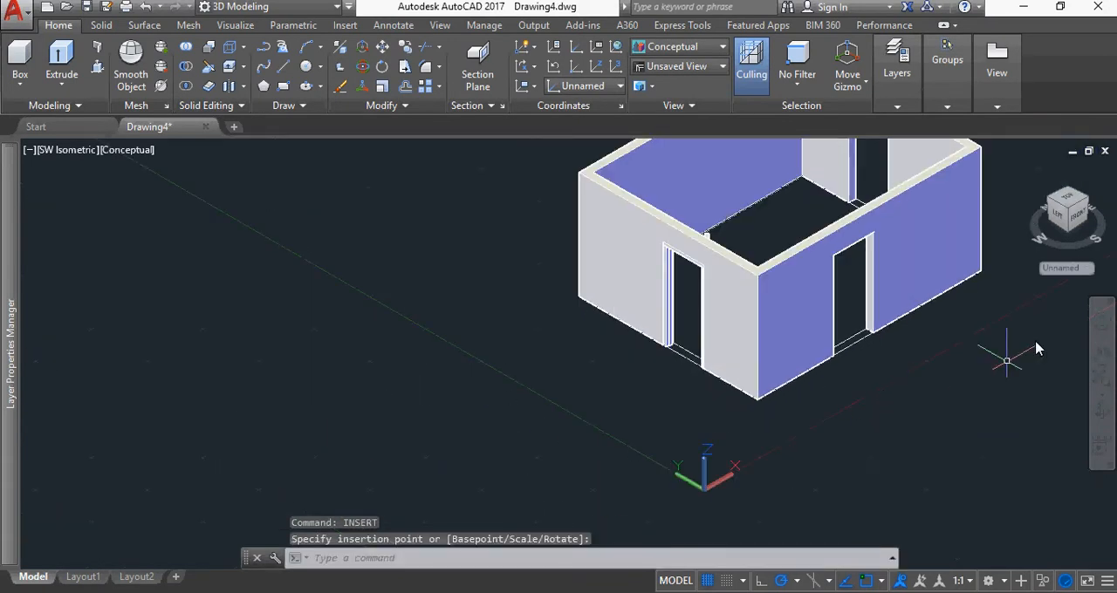
# Insert another 3D Door 800 block on the outer bottom corner of the east wall's opening, with its leaf opening into the room
pyautogui.click(1085, 206)
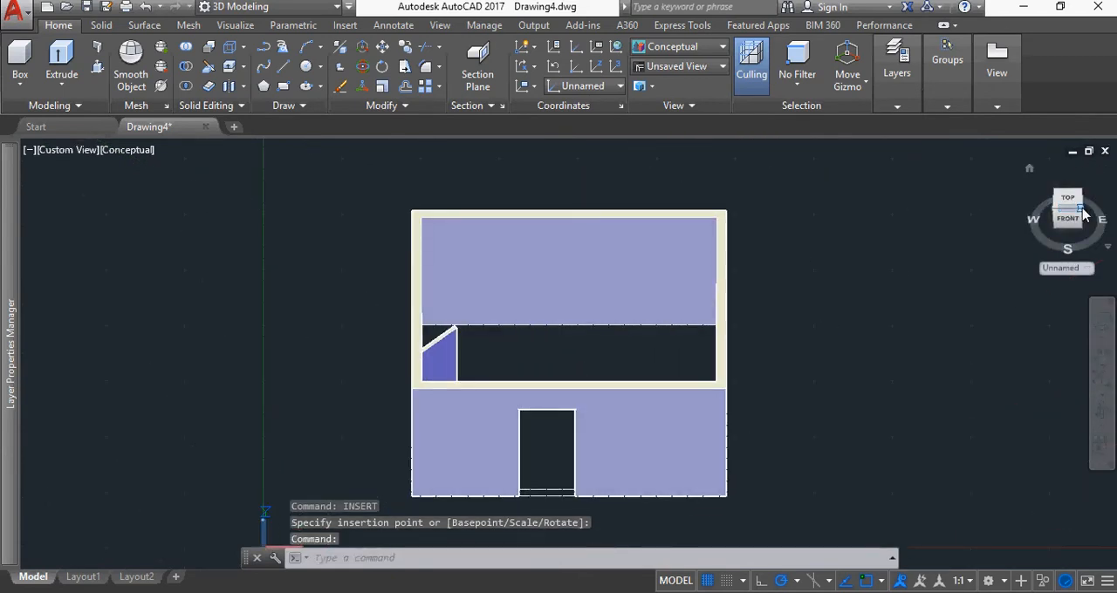
pyautogui.click(1082, 214)
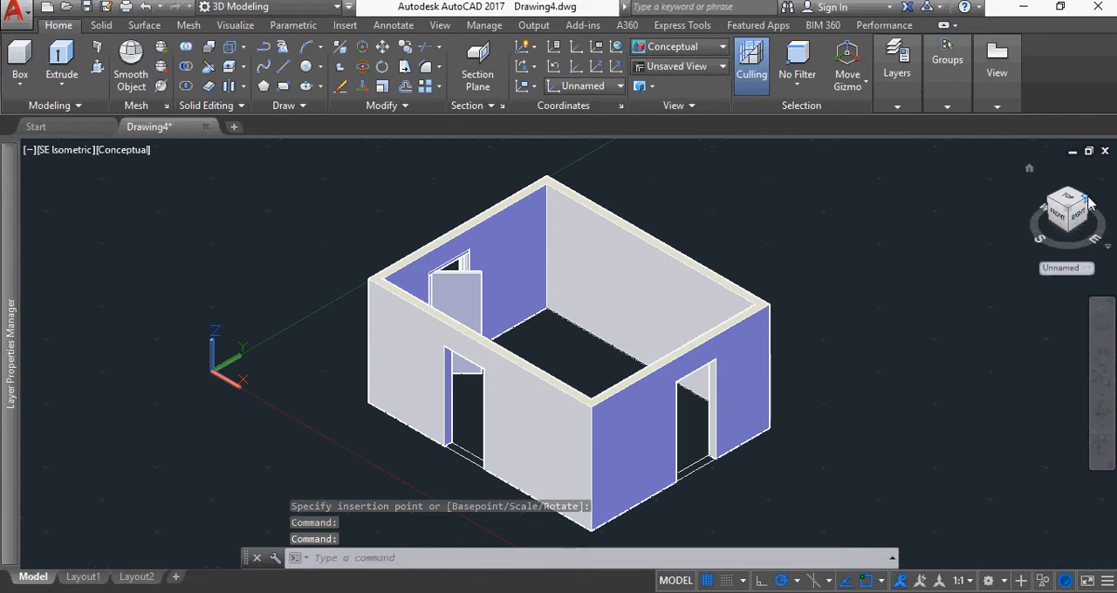
pyautogui.click(1089, 204)
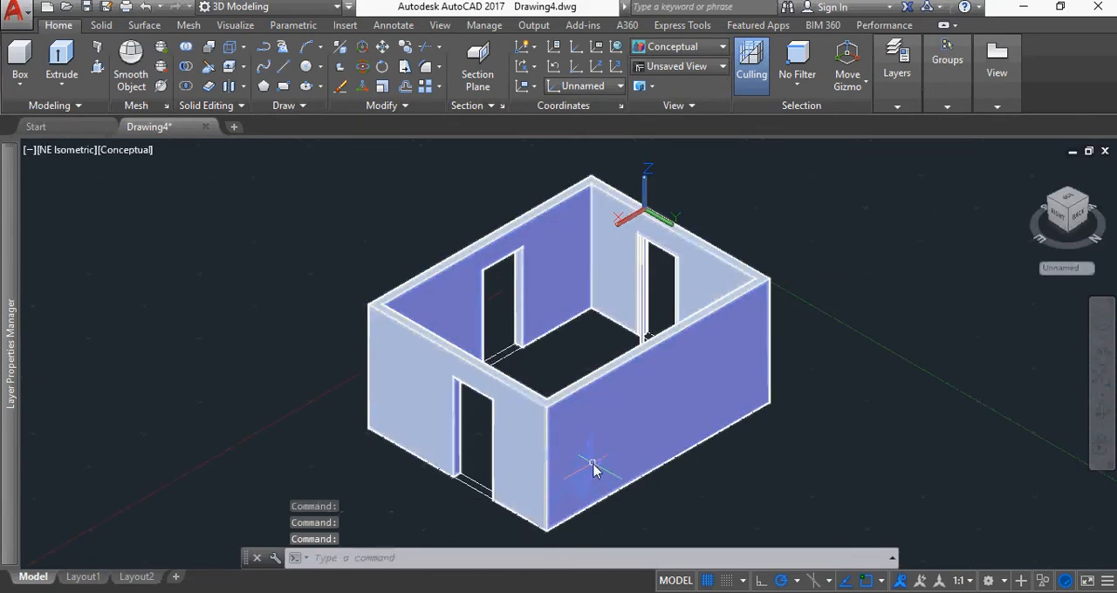
pyautogui.scroll(2, 578, 486)
pyautogui.moveTo(449, 453); pyautogui.dragTo(426, 352, button='middle')
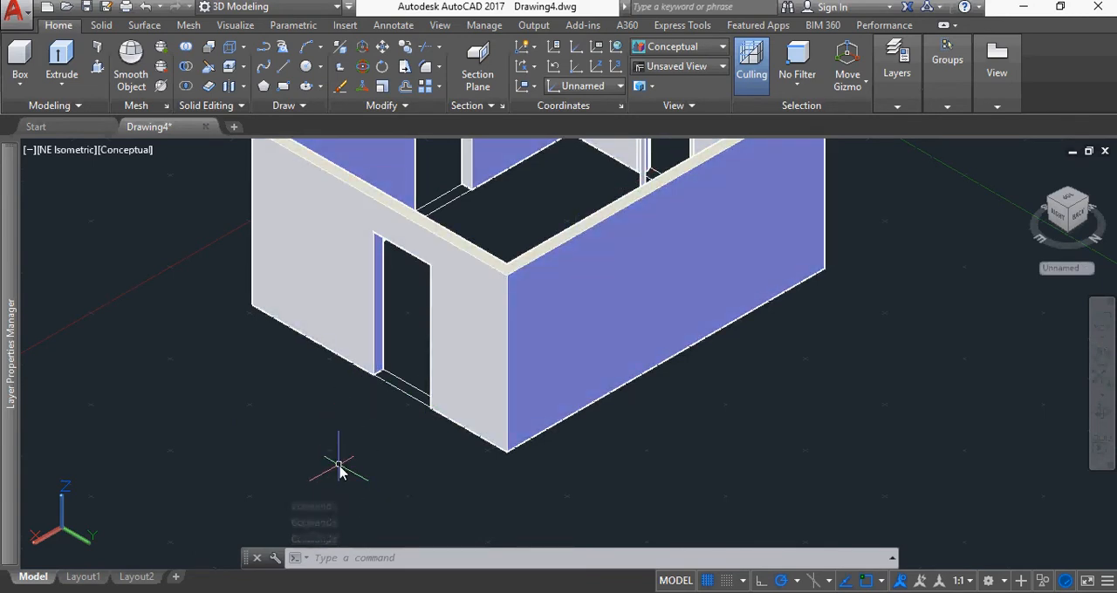
pyautogui.write('INSEr')
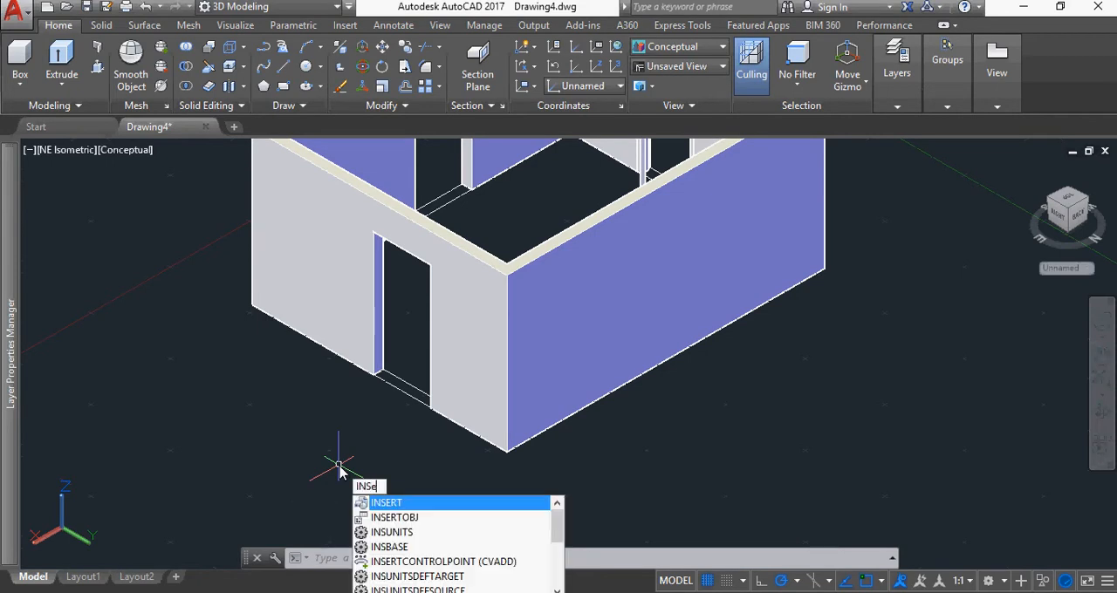
pyautogui.press('Return')
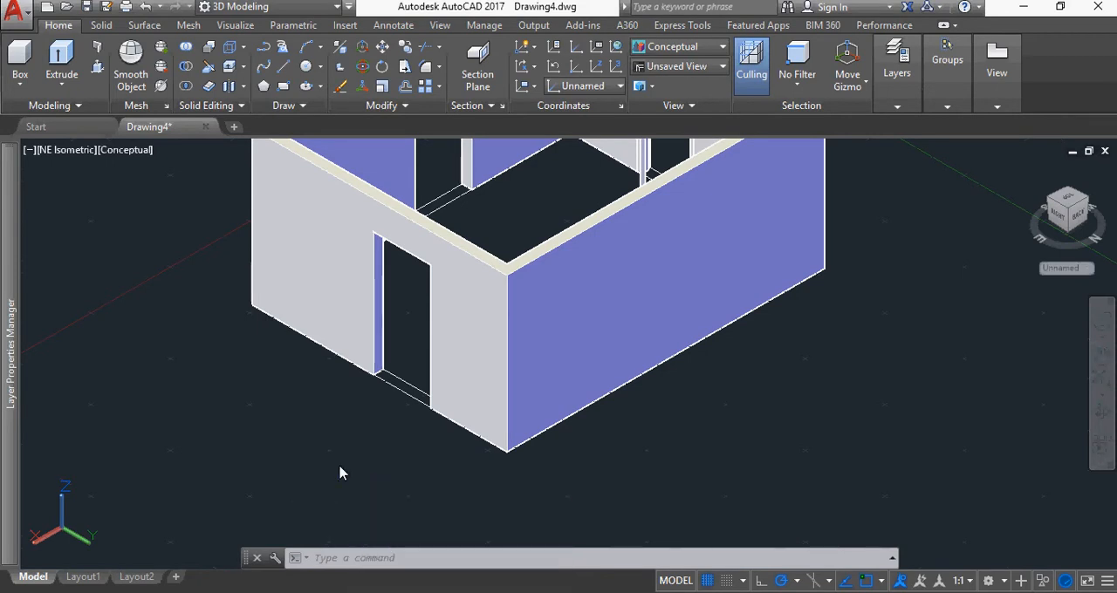
pyautogui.click(656, 404)
pyautogui.scroll(8, 419, 424)
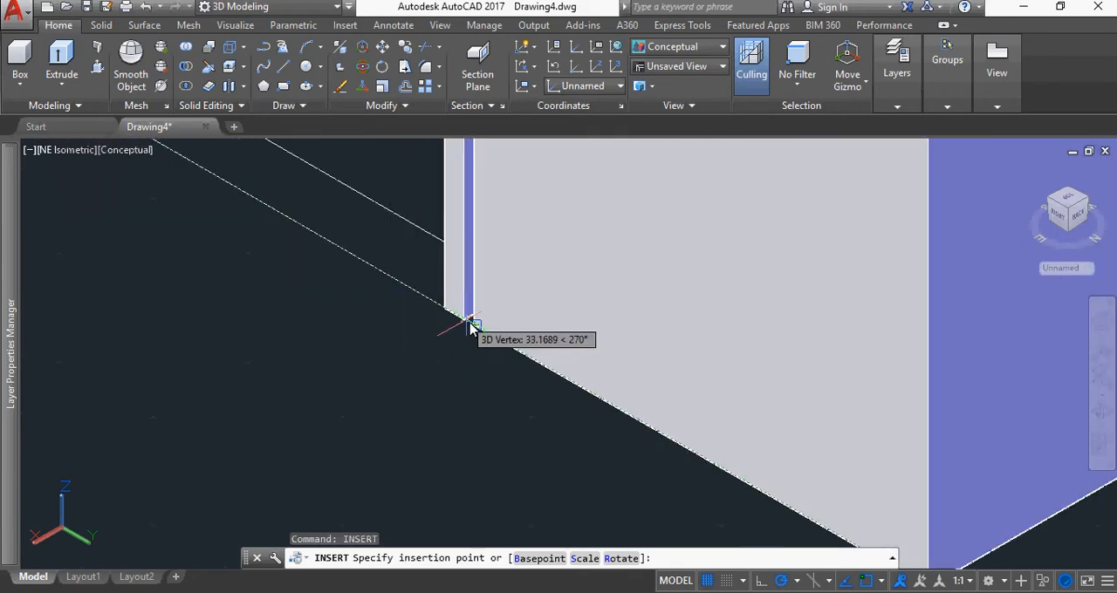
pyautogui.click(479, 329)
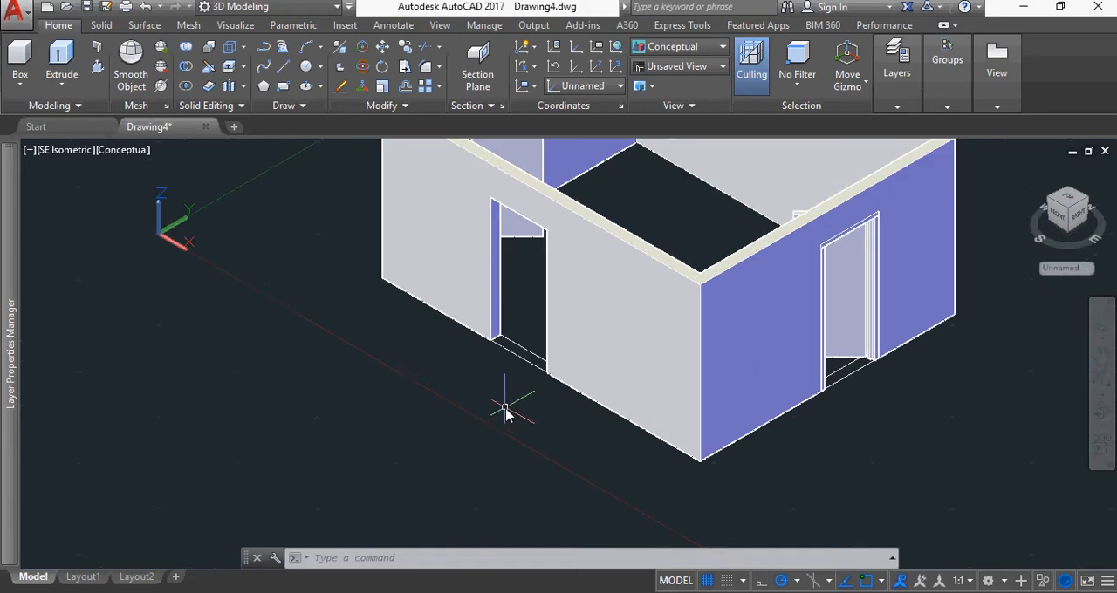
# Insert a 3D Door 800 block rotated 90 degrees on the outer bottom corner of the south wall's opening
pyautogui.scroll(-2, 504, 408)
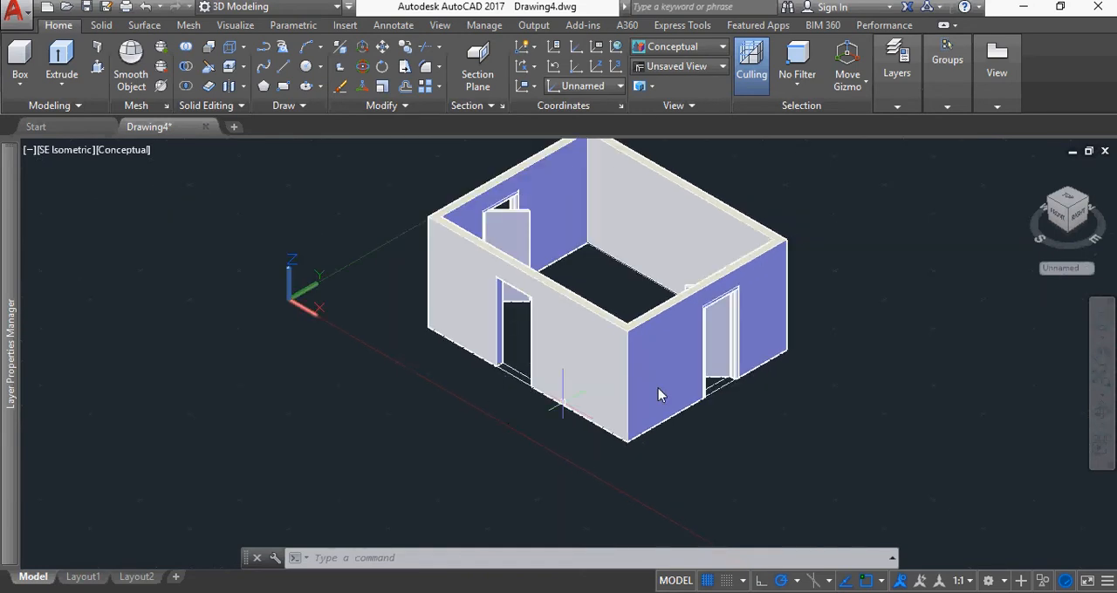
pyautogui.click(1067, 199)
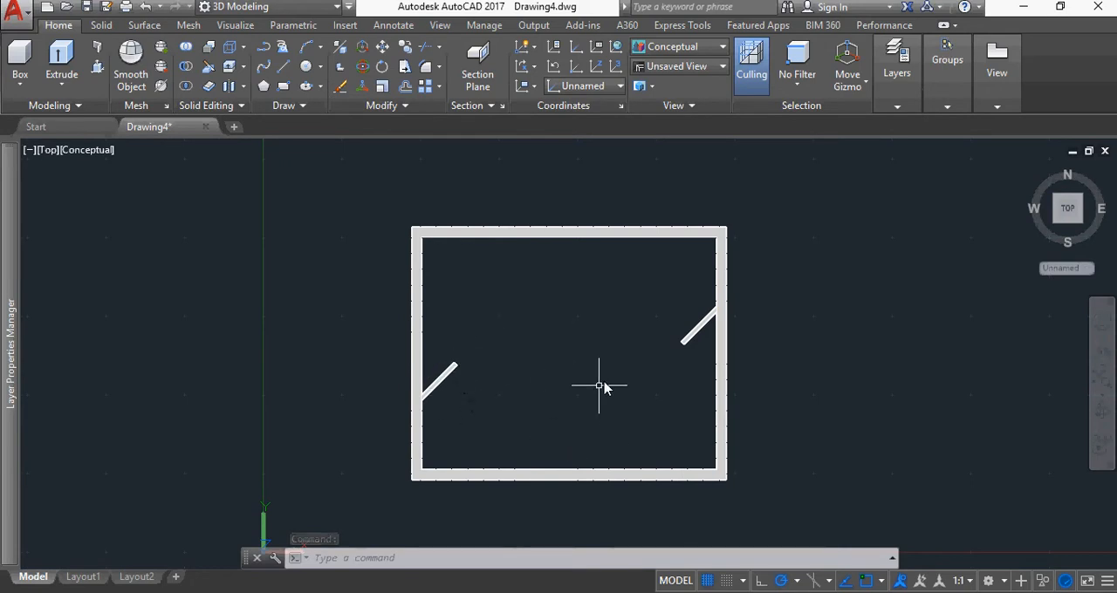
pyautogui.click(1082, 227)
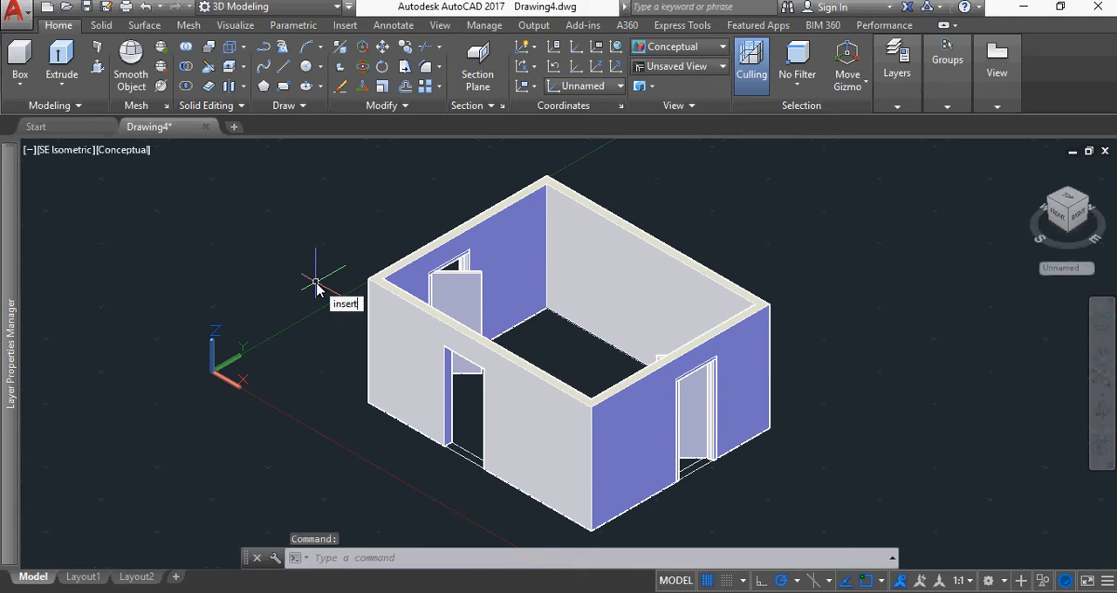
pyautogui.press('Return')
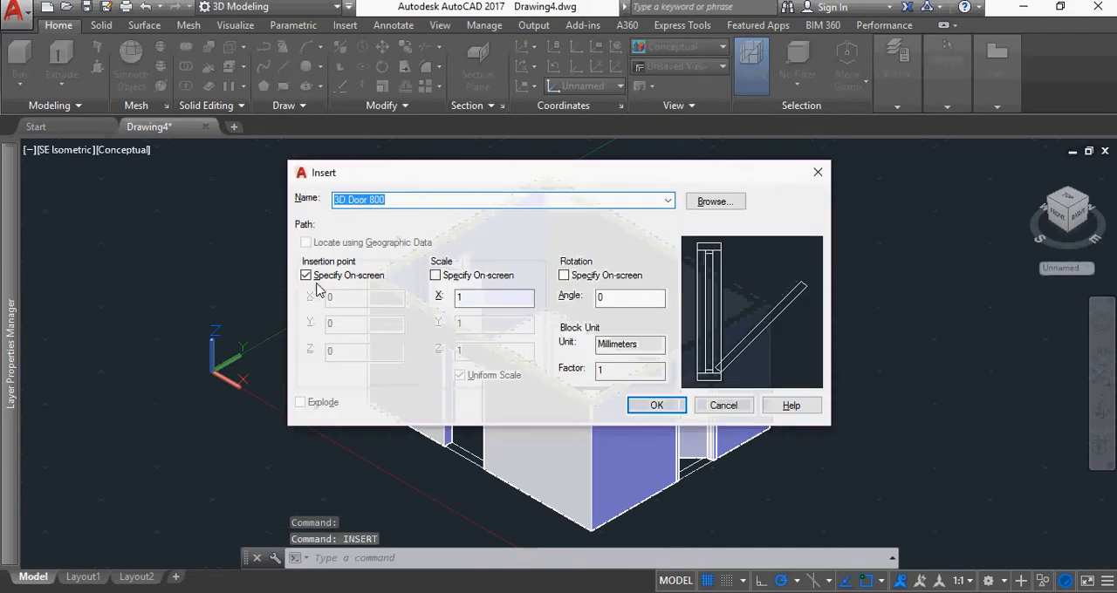
pyautogui.doubleClick(597, 298)
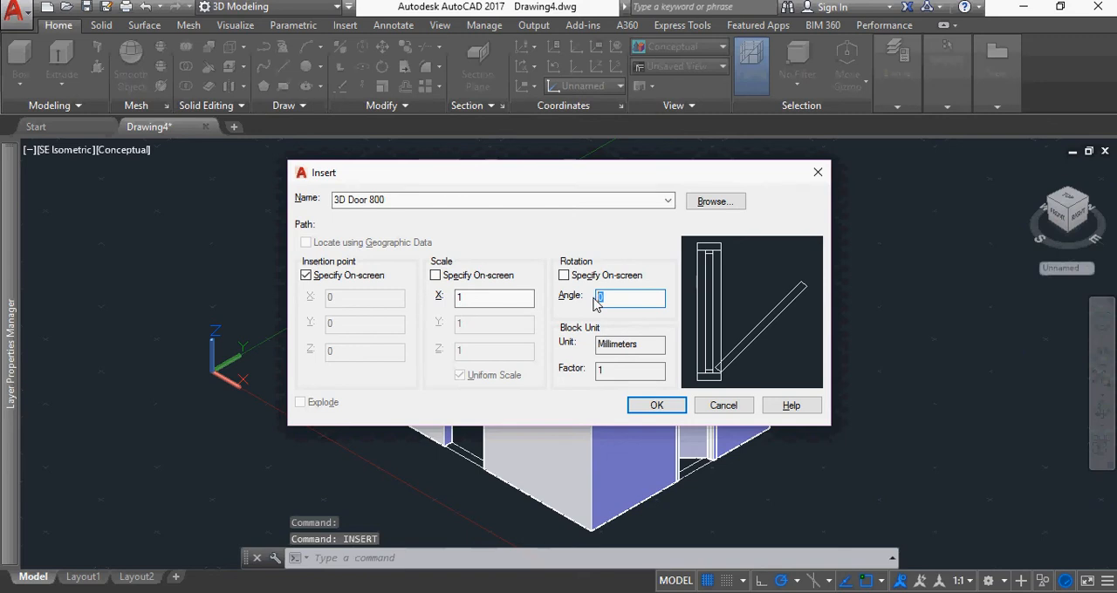
pyautogui.write('90')
pyautogui.press('Return')
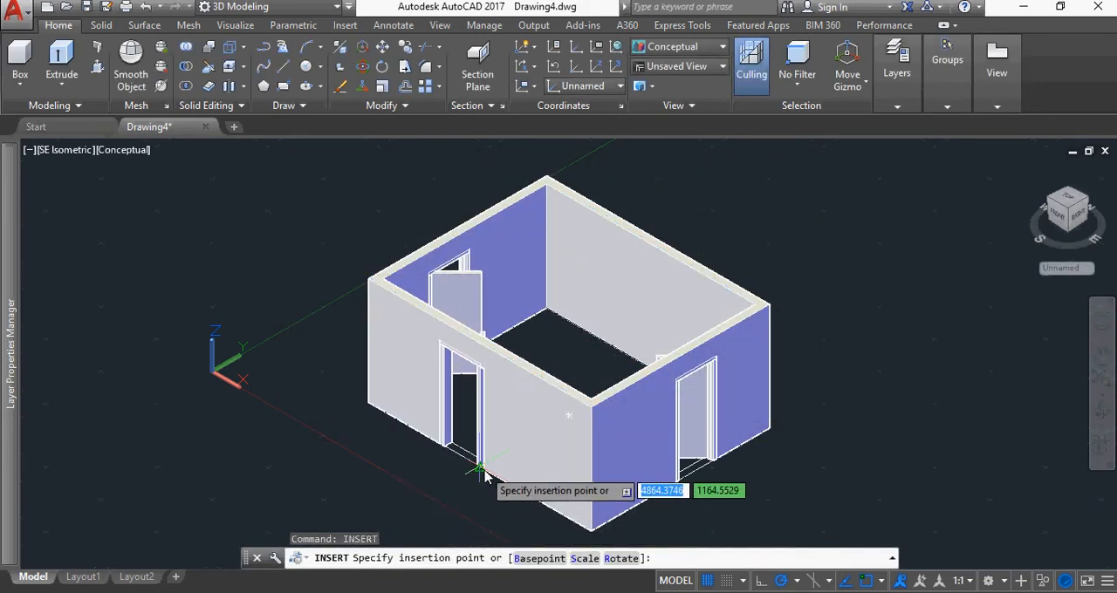
pyautogui.scroll(6, 483, 474)
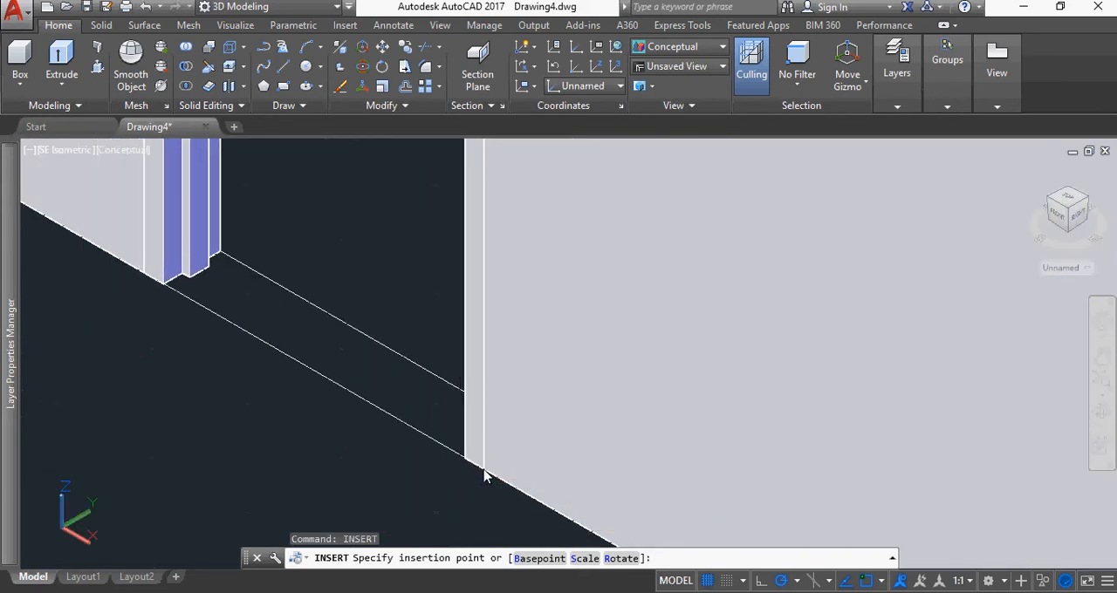
pyautogui.scroll(-10, 485, 475)
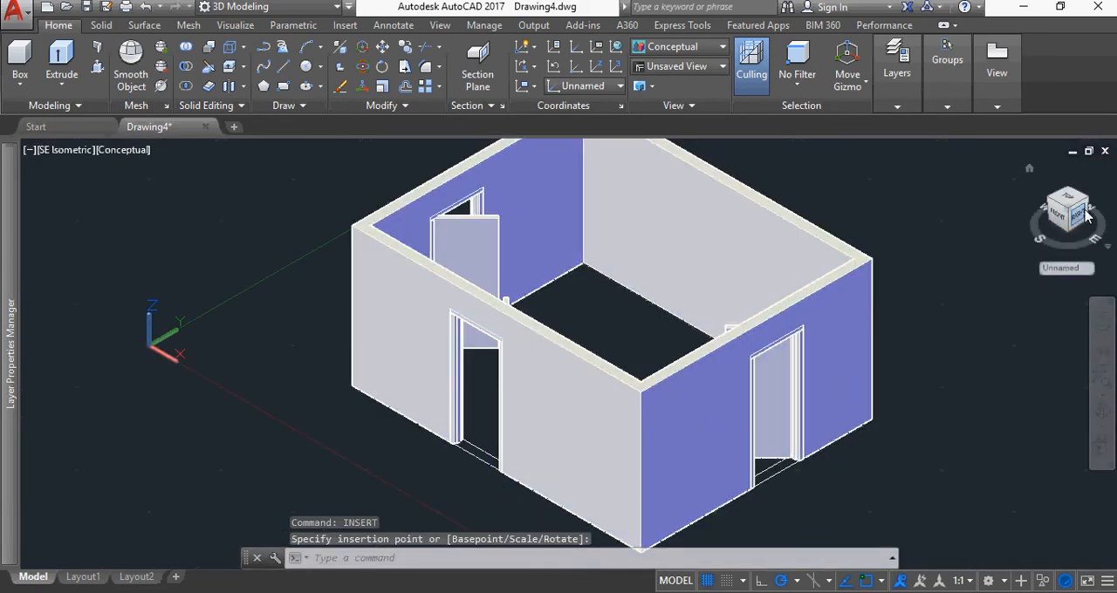
# Check the three inserted doors from the NE and NW Isometric views and from a rotated Top view
pyautogui.click(1086, 203)
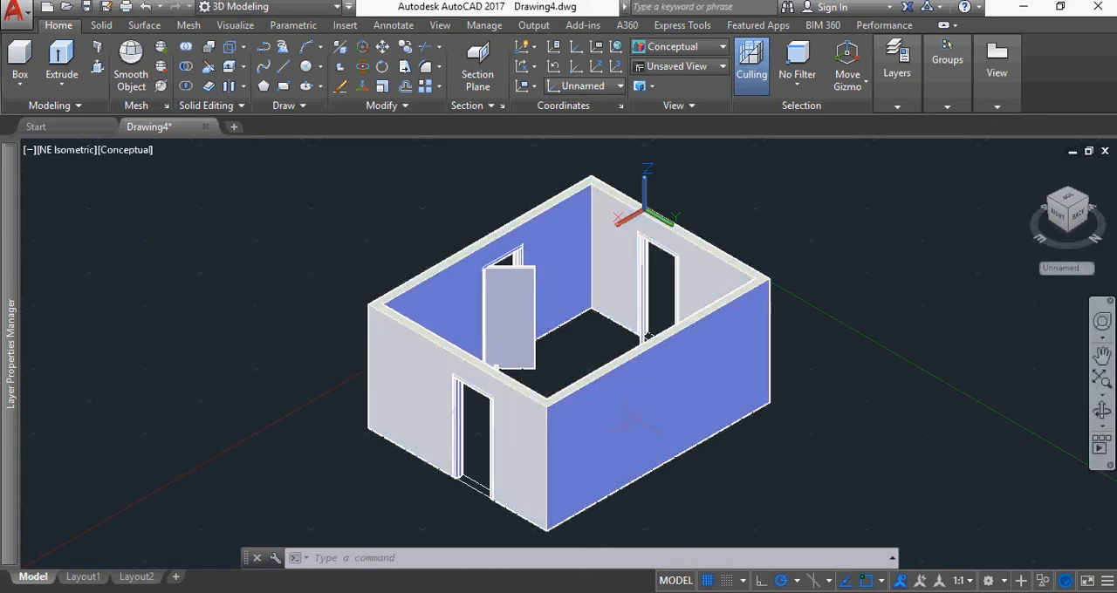
pyautogui.click(1088, 207)
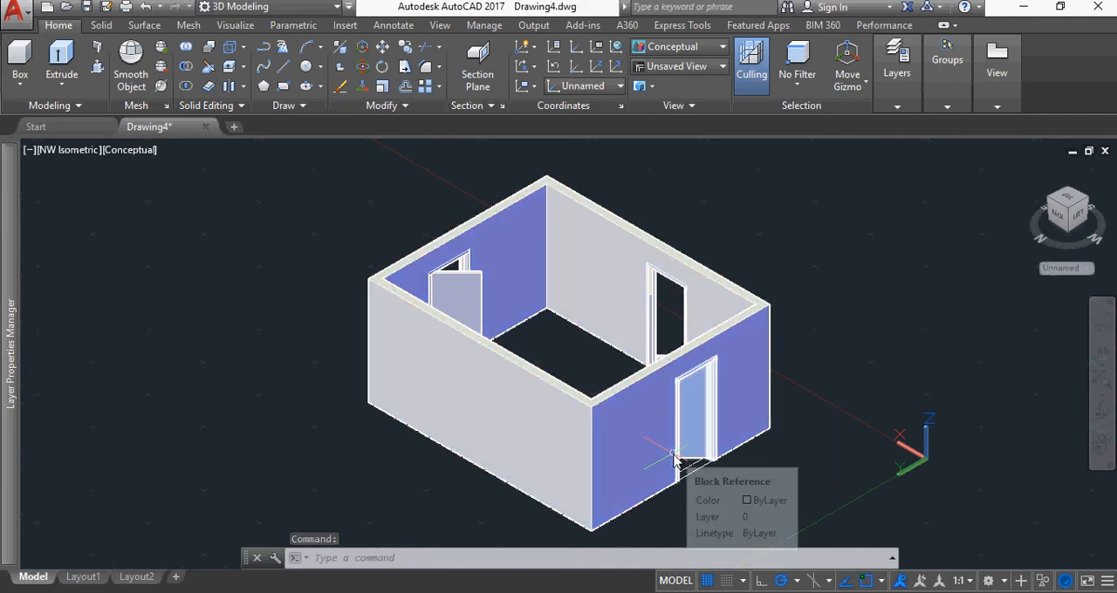
pyautogui.click(1068, 203)
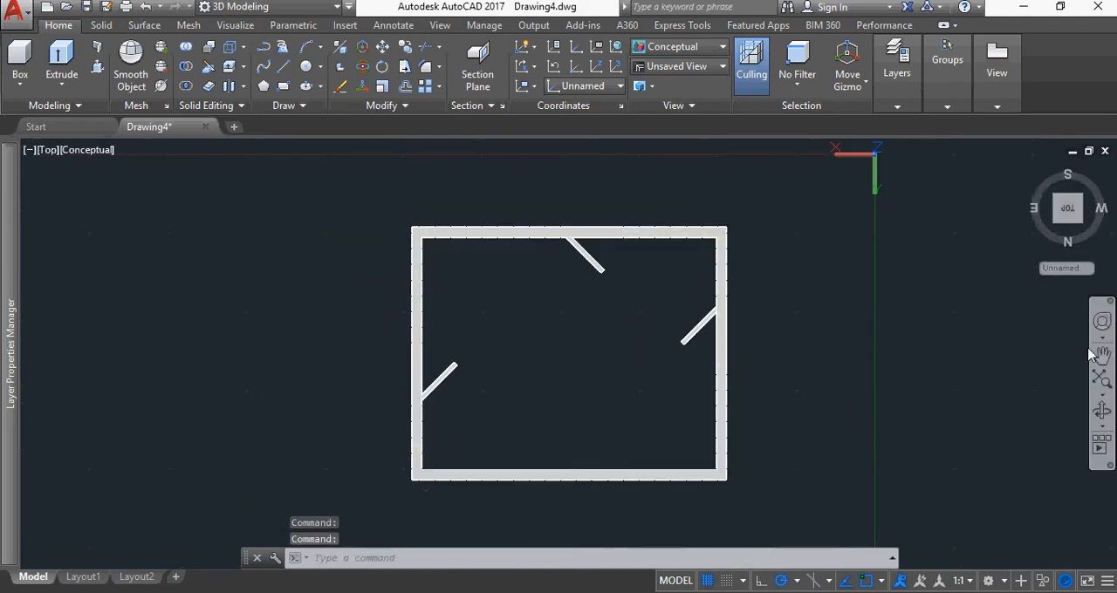
pyautogui.click(1111, 185)
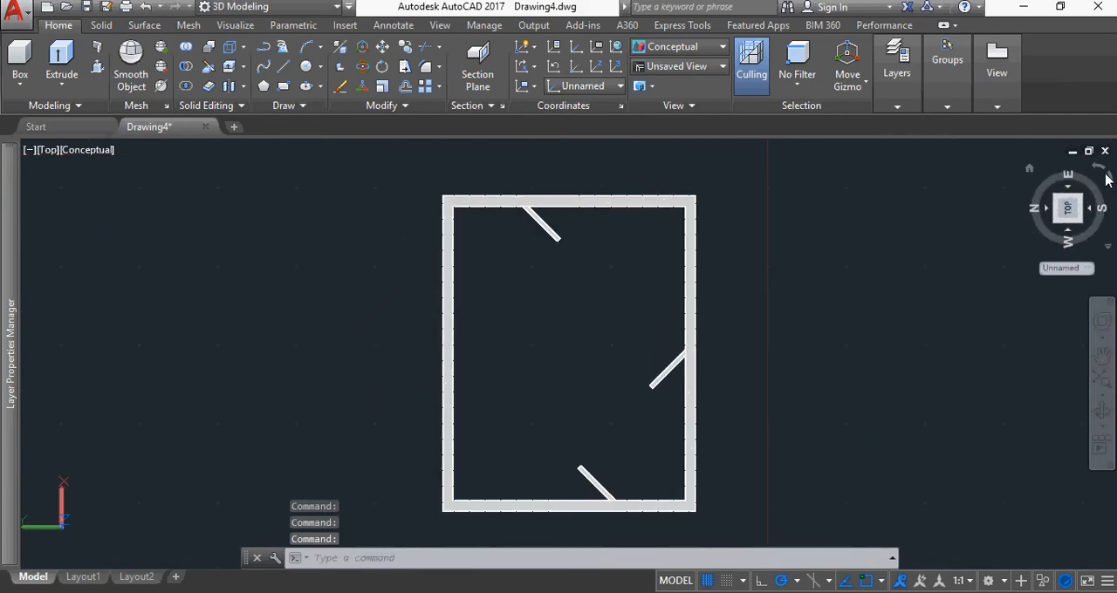
pyautogui.click(1098, 170)
pyautogui.click(1099, 170)
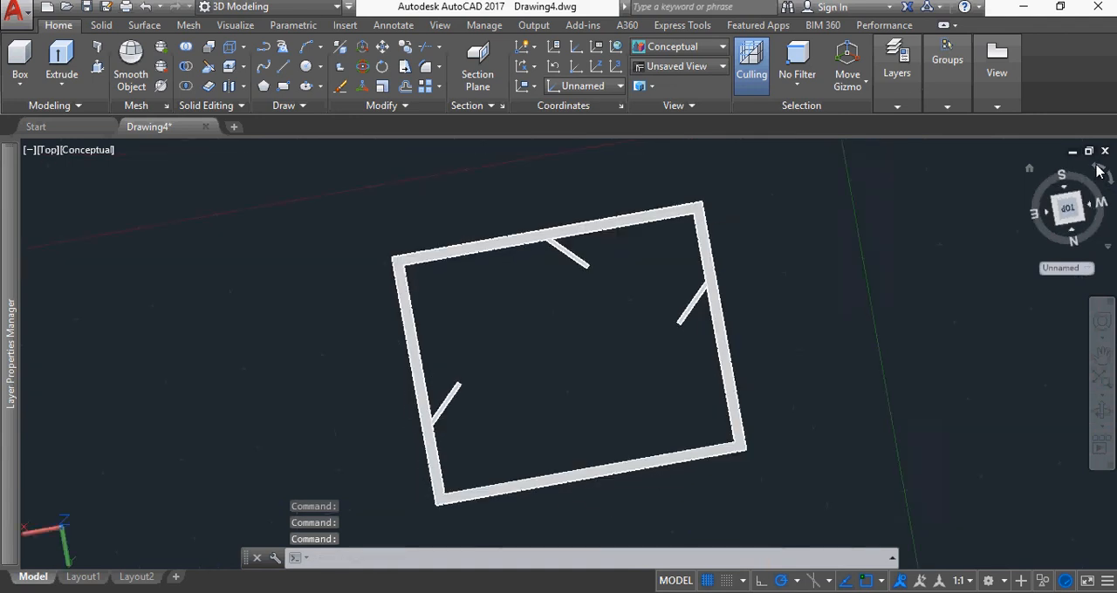